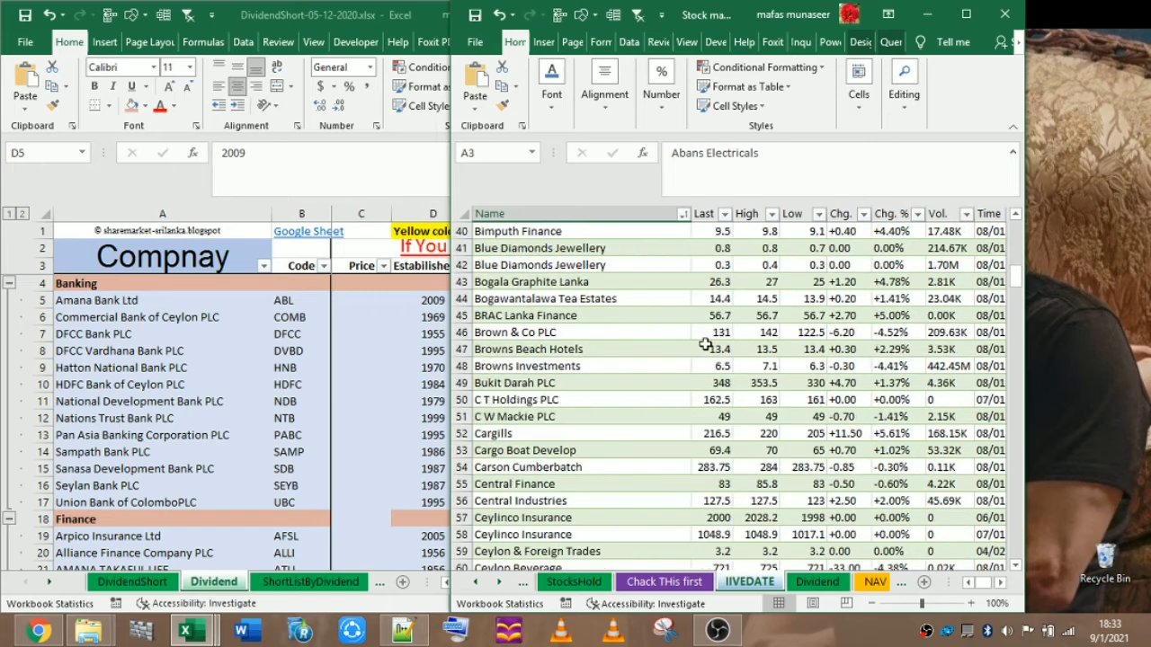
Arrange the dividend and live stock workbook windows side by side, with the Price column and the start of the live table visible.
scroll(704, 345, up, 13)
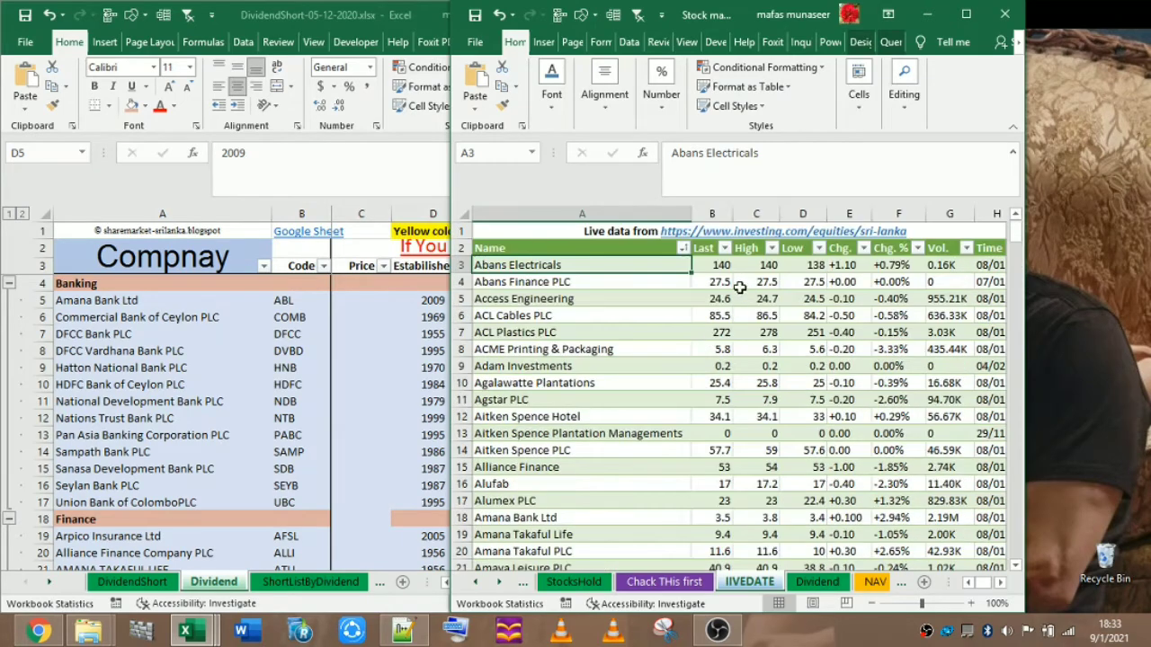
drag(711, 25, 863, 27)
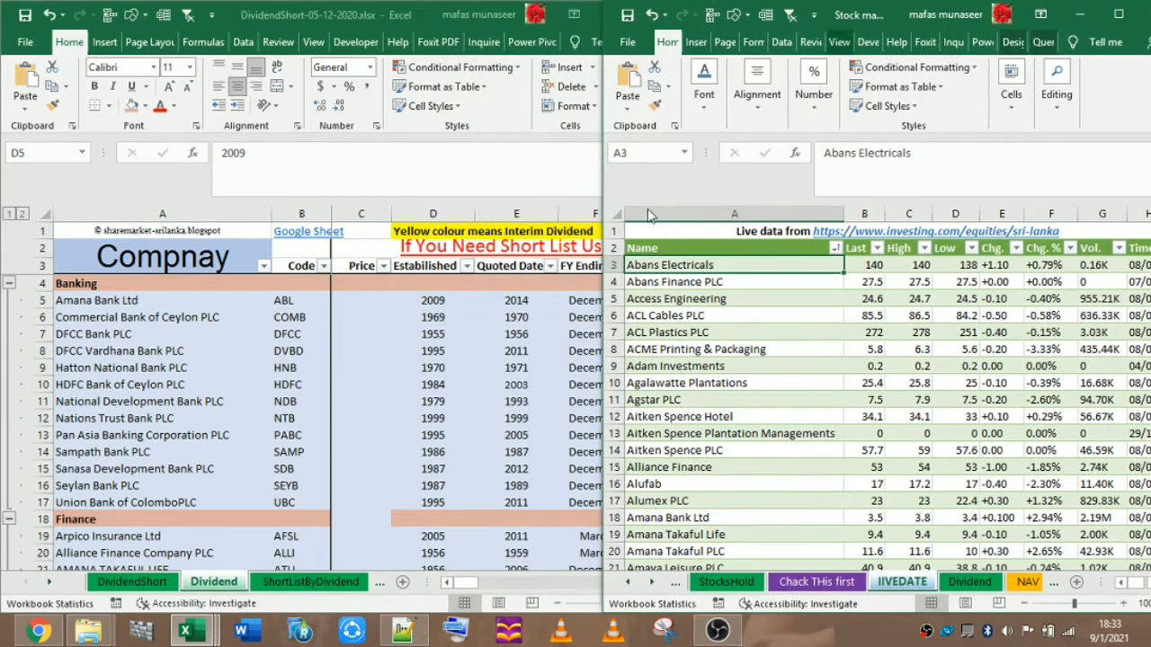
click(364, 301)
click(364, 301)
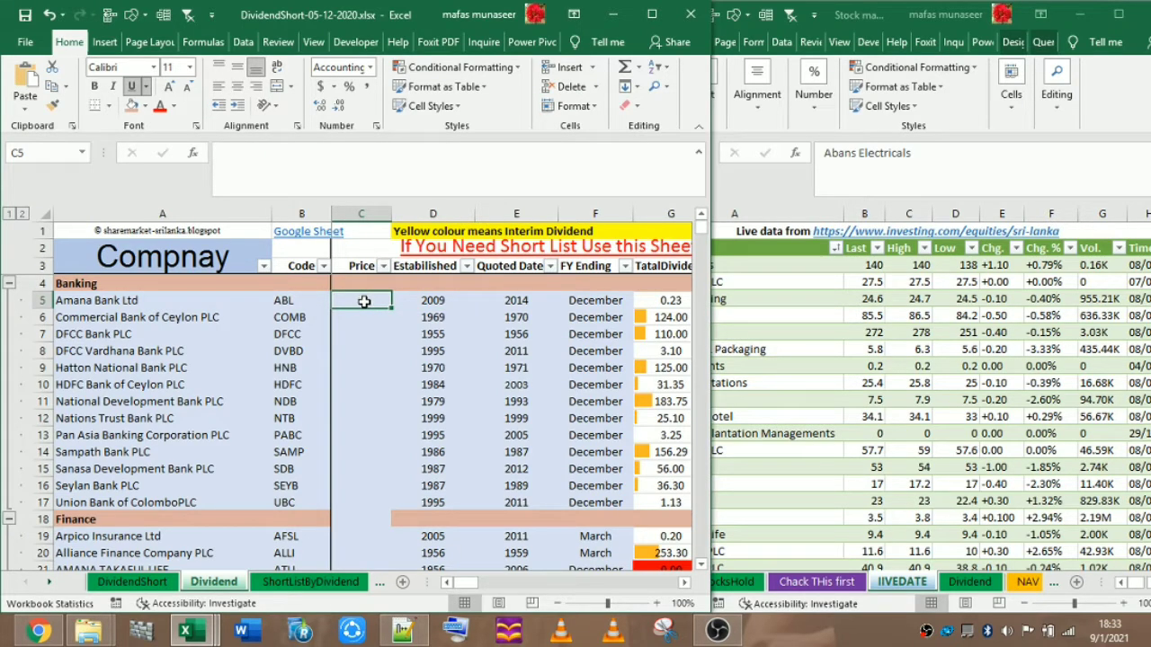
mouse_move(368, 24)
mouse_down()
mouse_move(326, 26)
mouse_move(381, 41)
mouse_move(361, 39)
mouse_up()
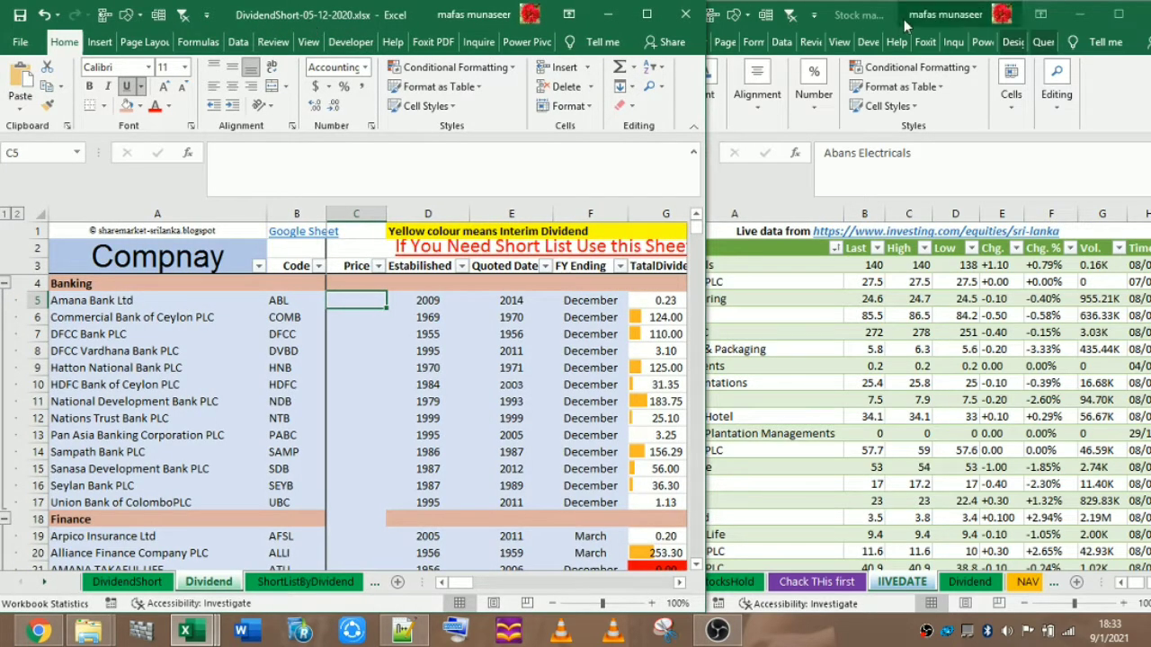
click(871, 19)
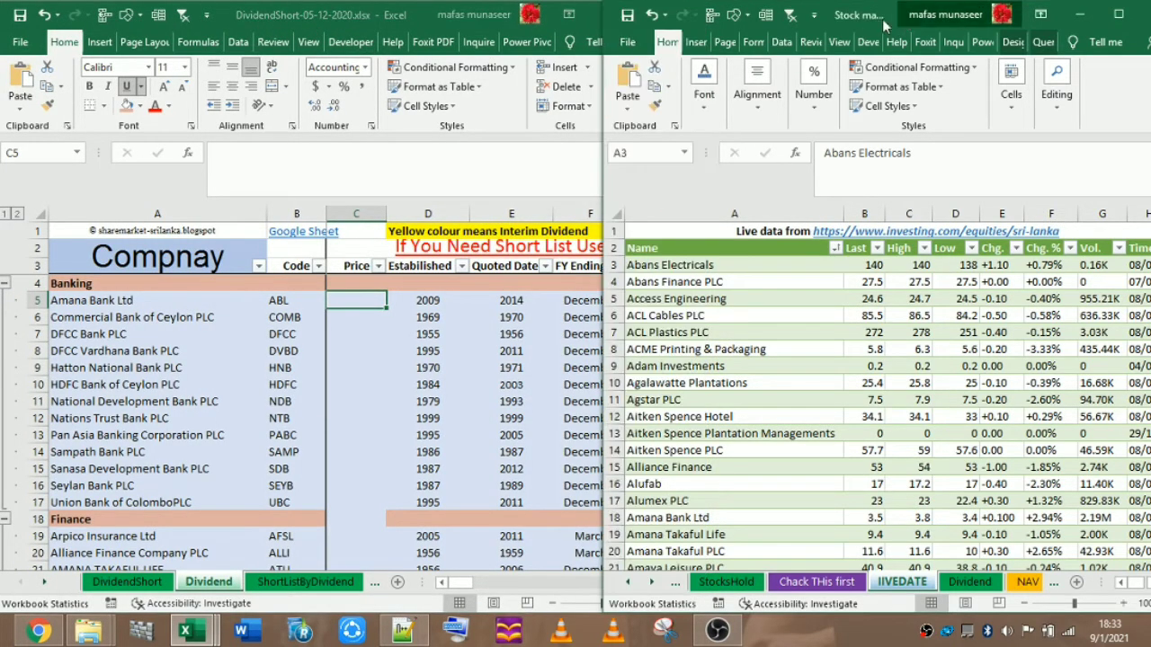
Compare the empty Price cell of Amana Bank Ltd with the Last column in the live stock table.
click(809, 331)
click(355, 303)
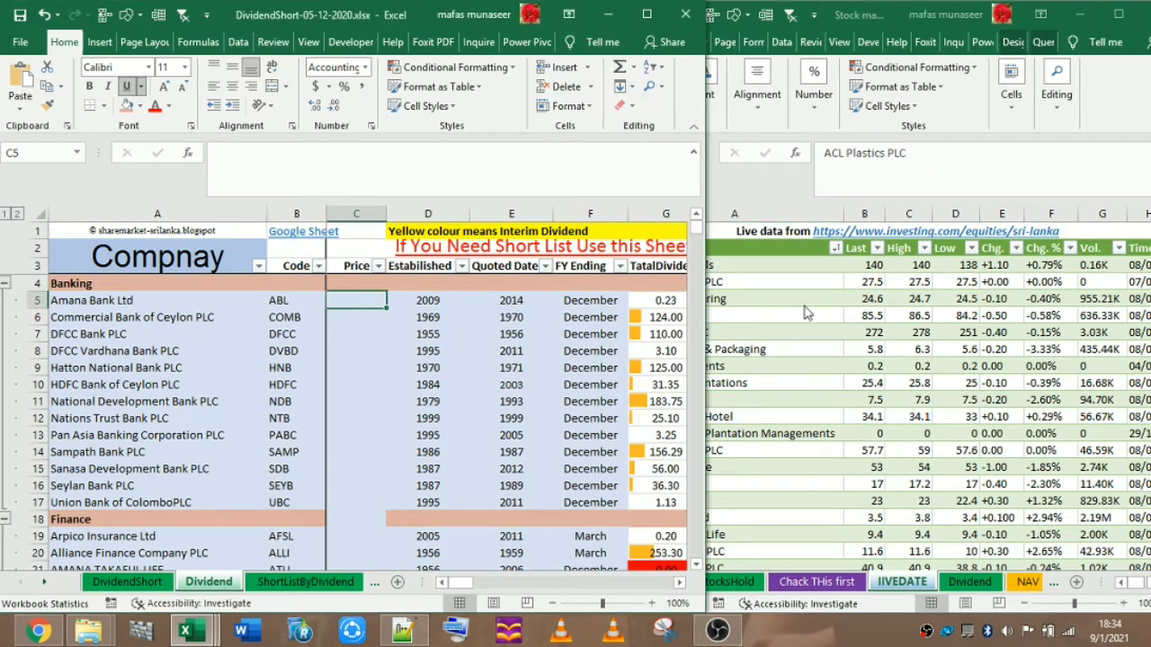
click(856, 295)
click(858, 298)
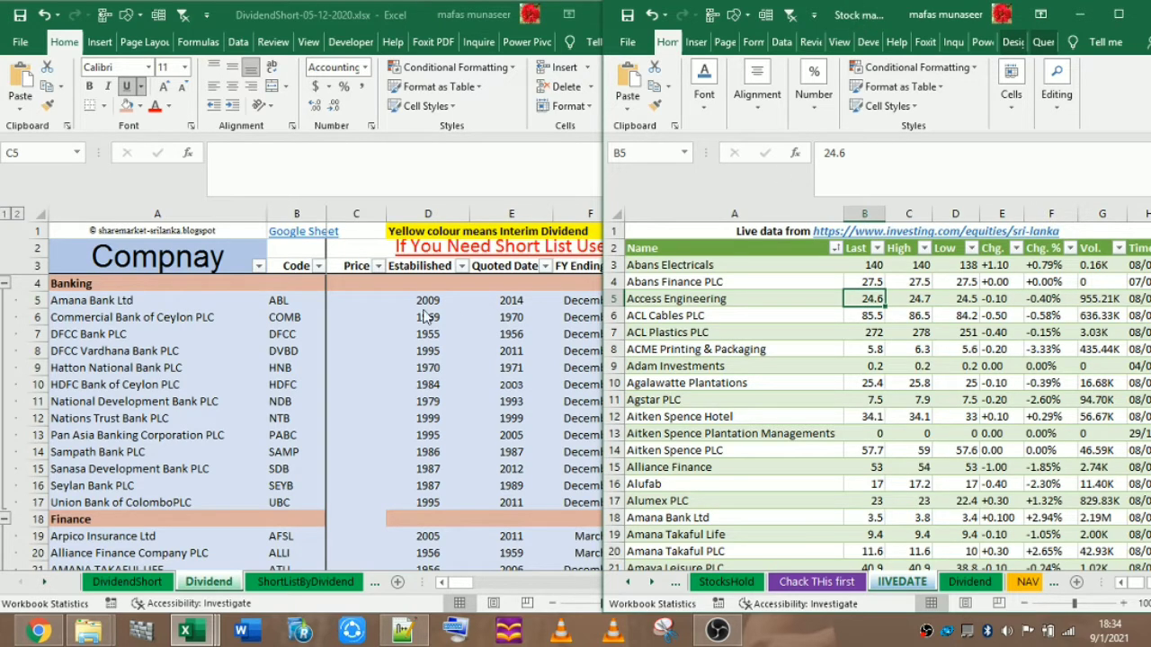
click(358, 300)
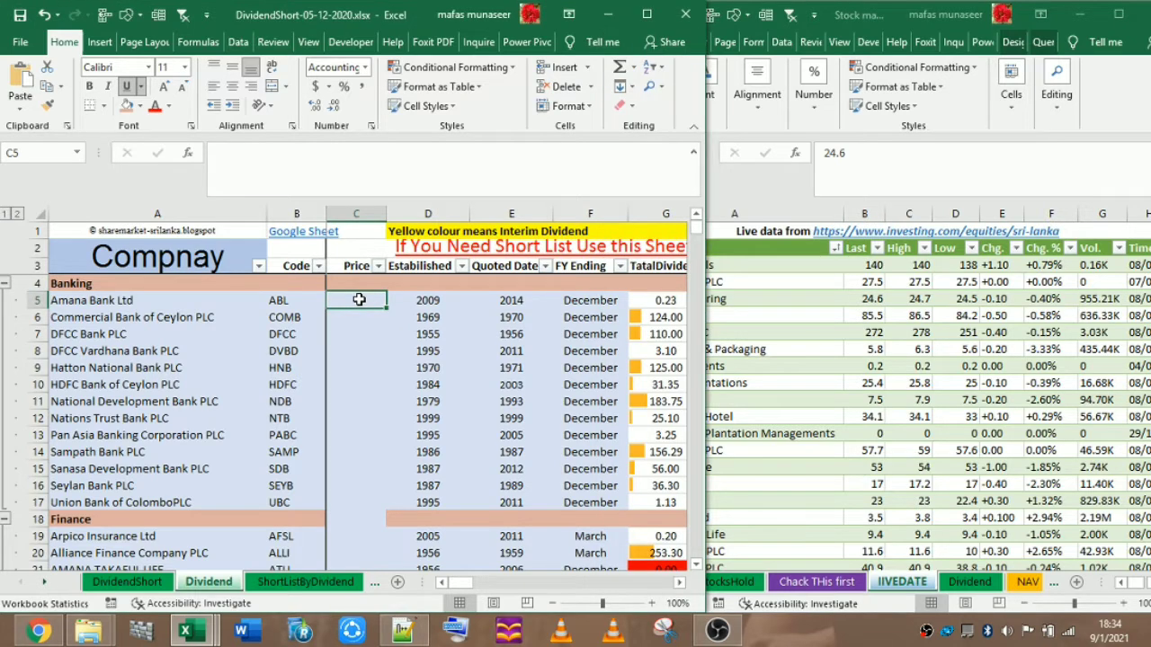
click(865, 362)
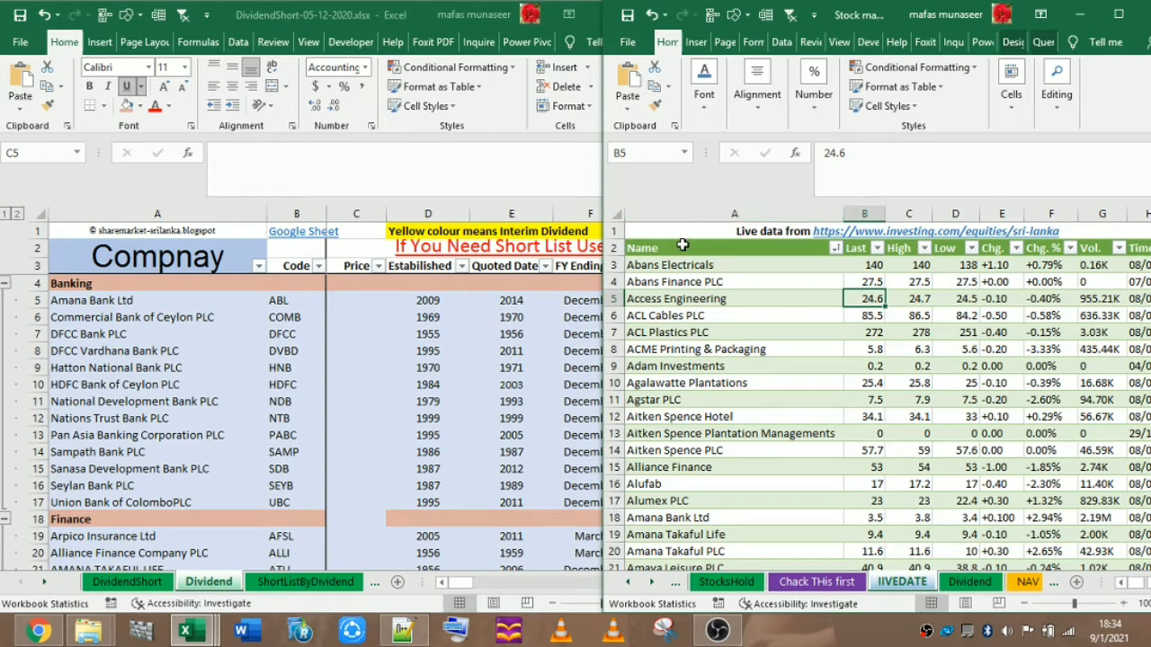
Check the defined name of the Name column in the live stock sheet.
drag(653, 232, 706, 500)
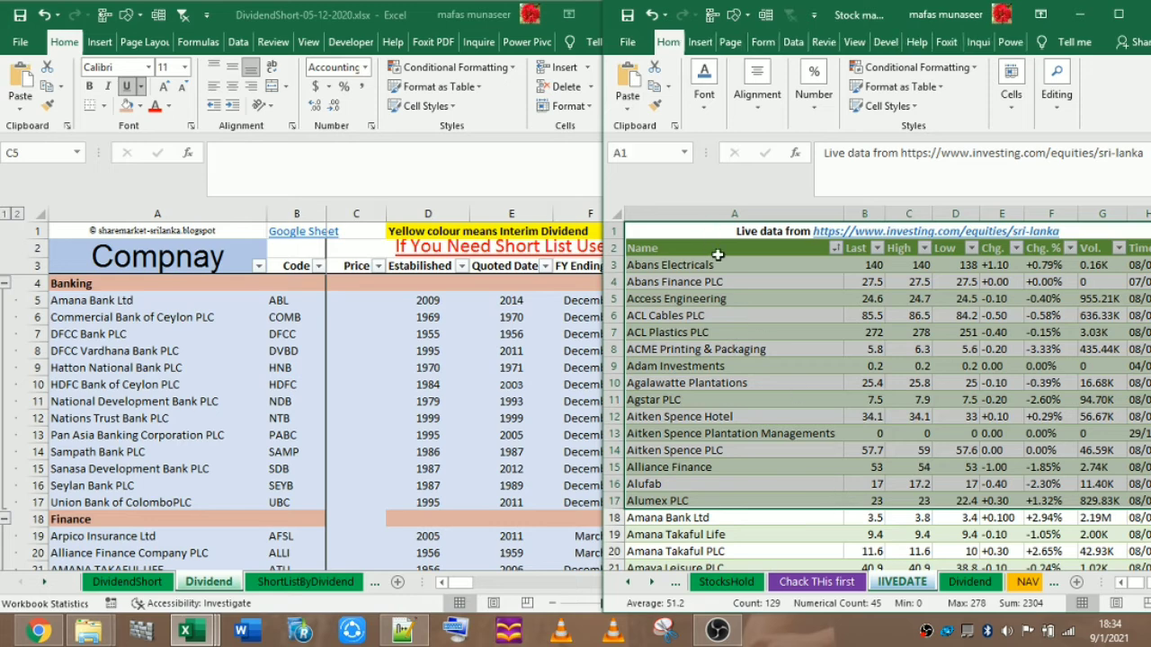
click(725, 284)
click(732, 214)
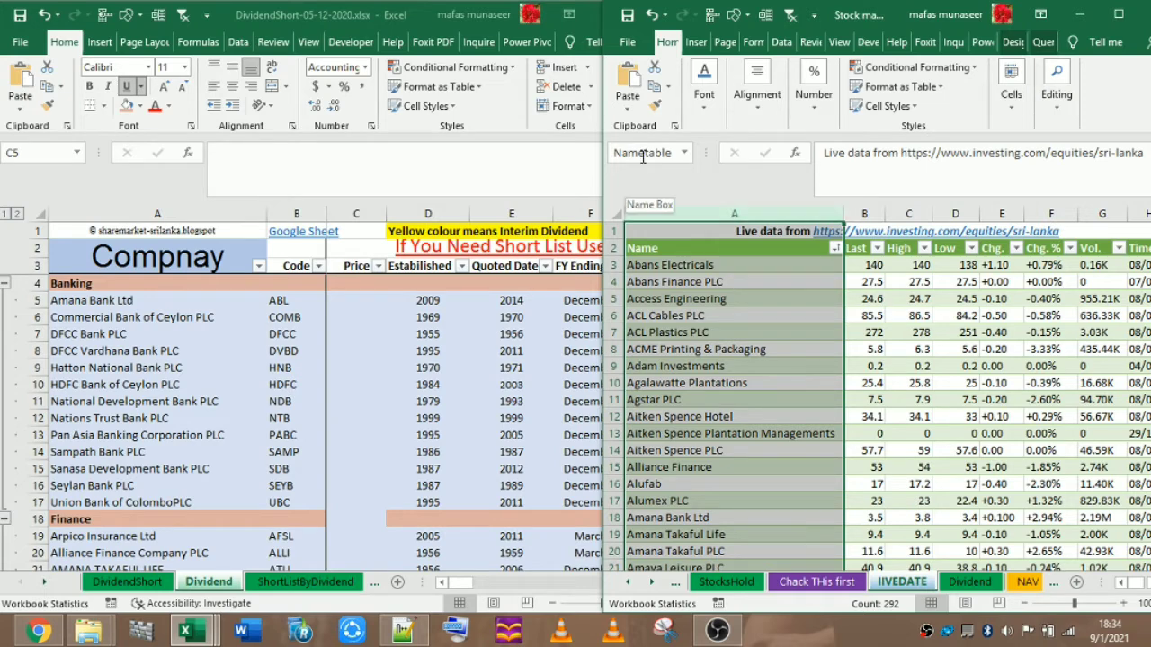
click(705, 266)
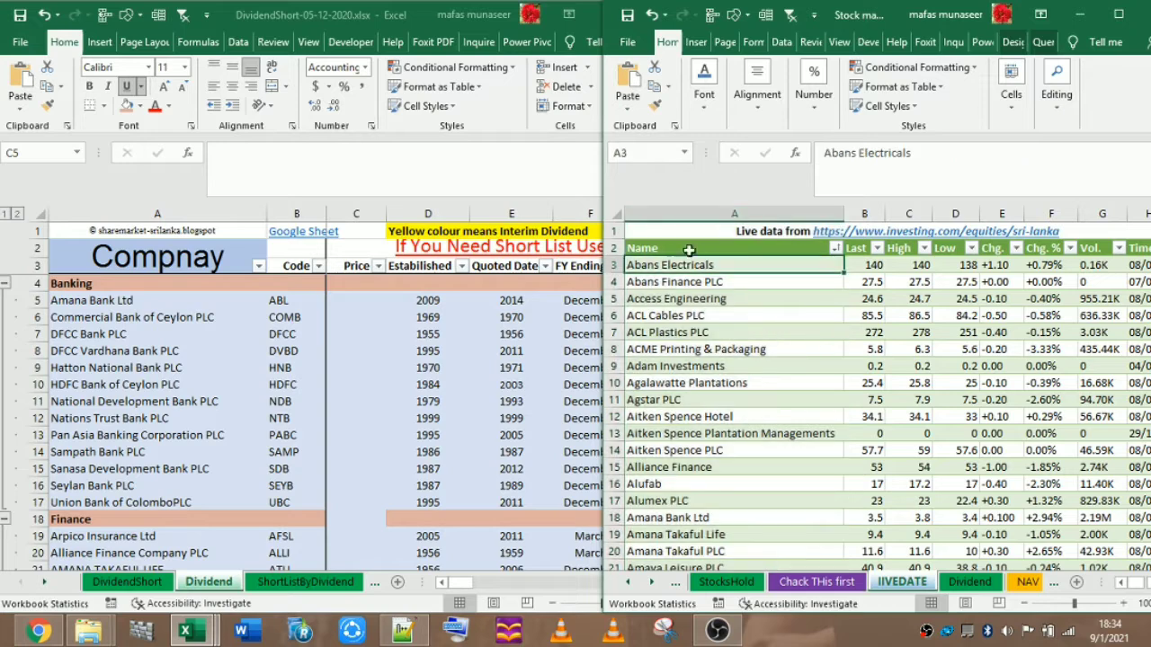
click(692, 286)
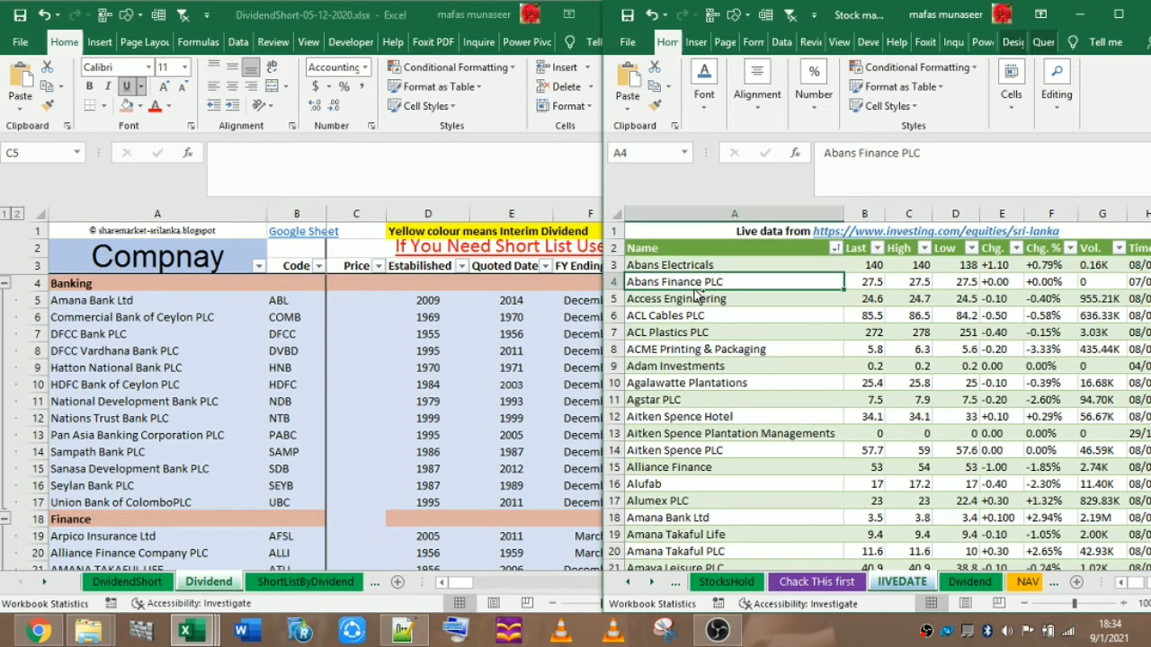
Select the whole live stock table and pick LiveTable from the workbook's defined names to view its range.
key(ctrl+a)
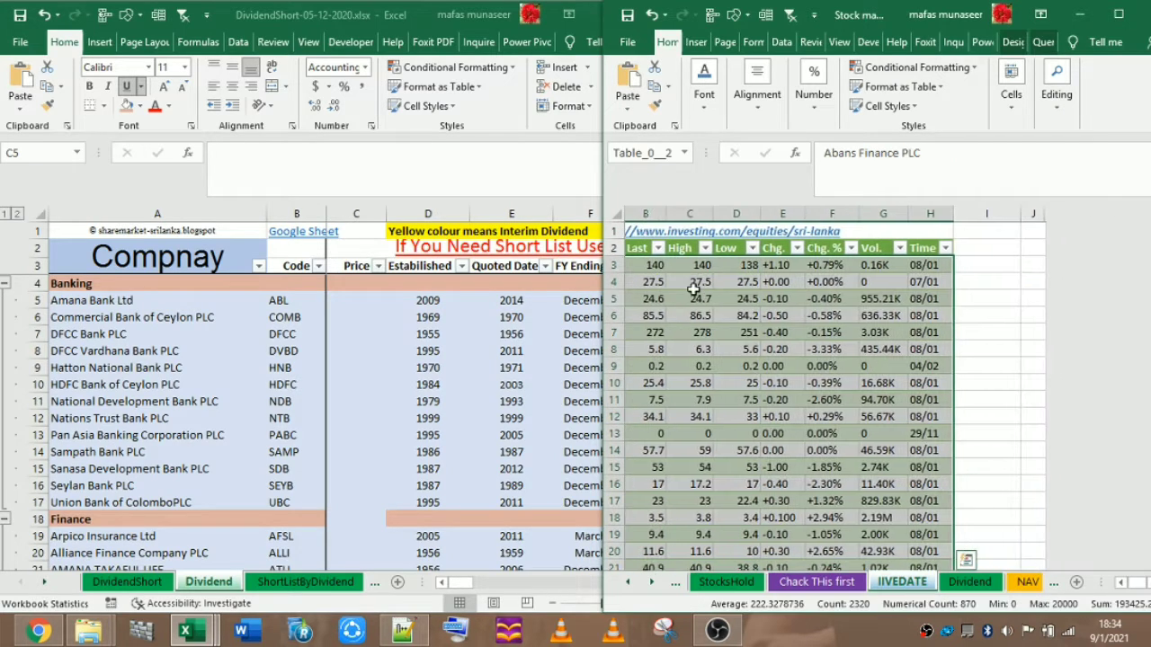
click(683, 154)
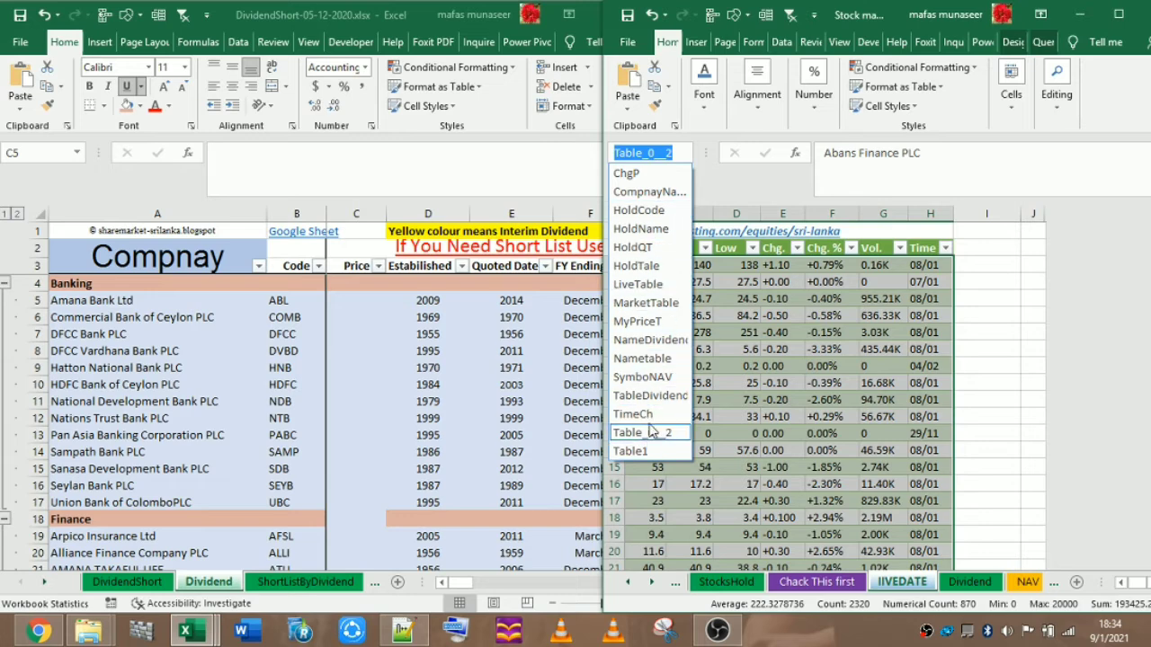
click(645, 293)
scroll(810, 359, up, 1)
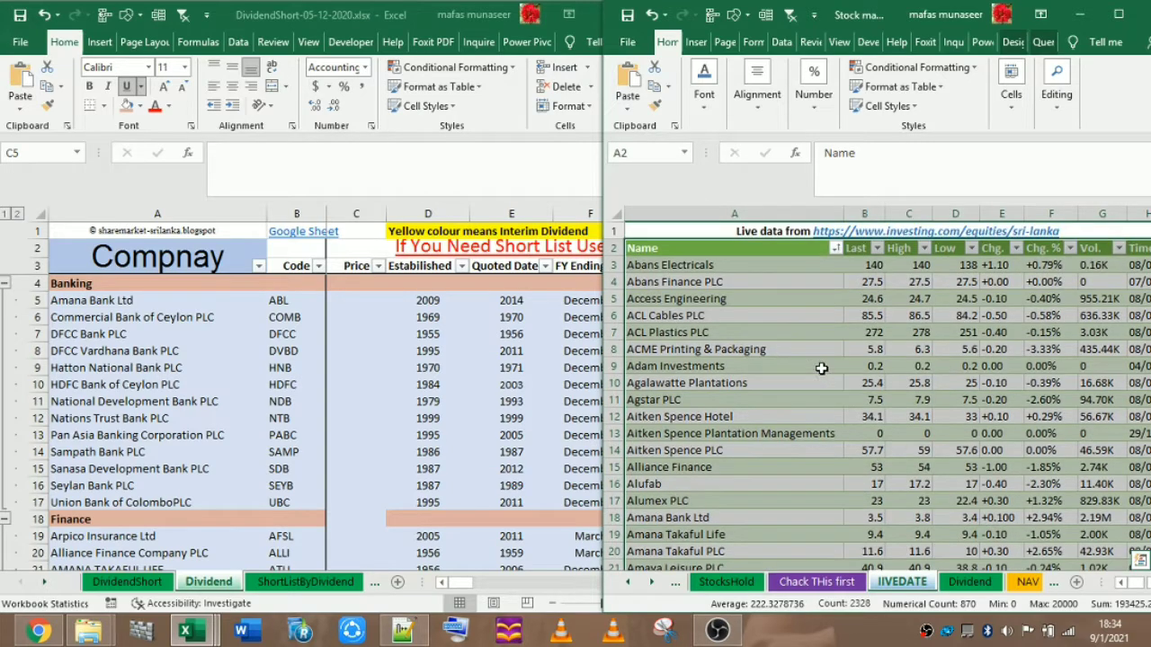
Highlight the company names at the start of the live table's Name column to examine the lookup column.
click(785, 328)
drag(785, 328, 780, 318)
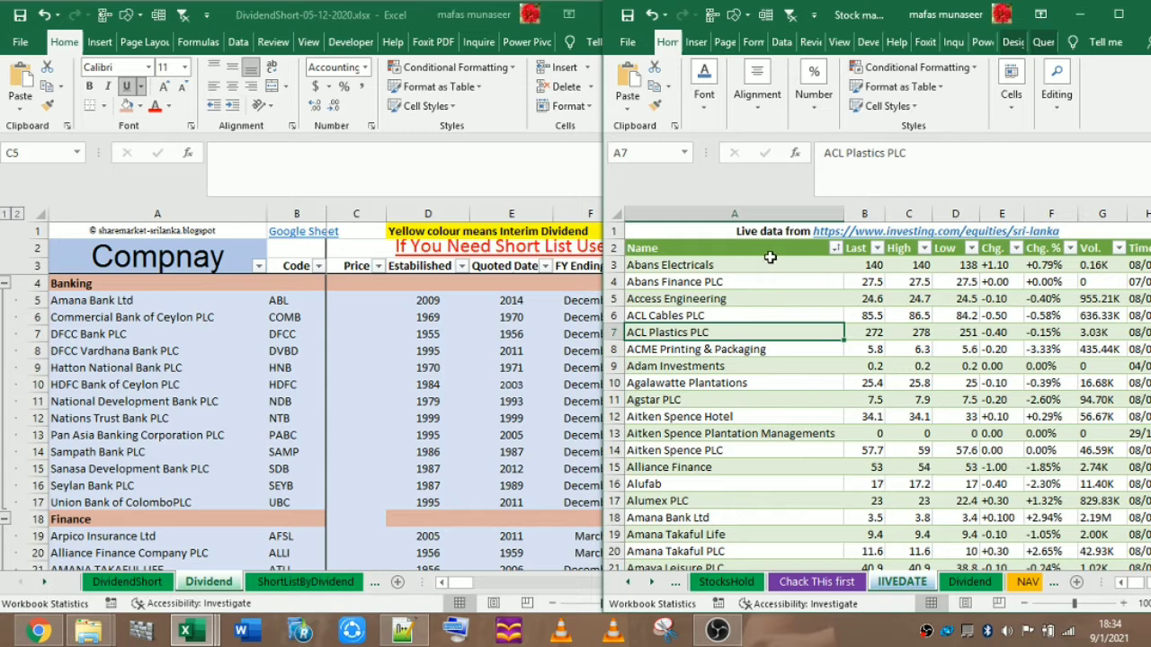
drag(730, 248, 733, 495)
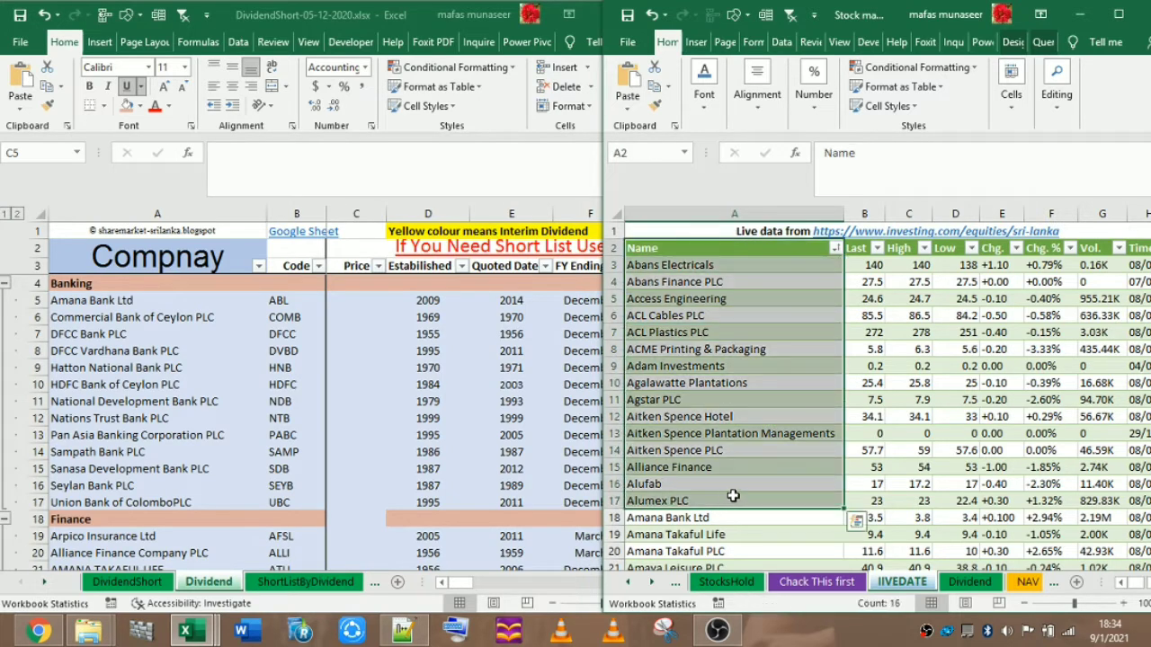
click(780, 315)
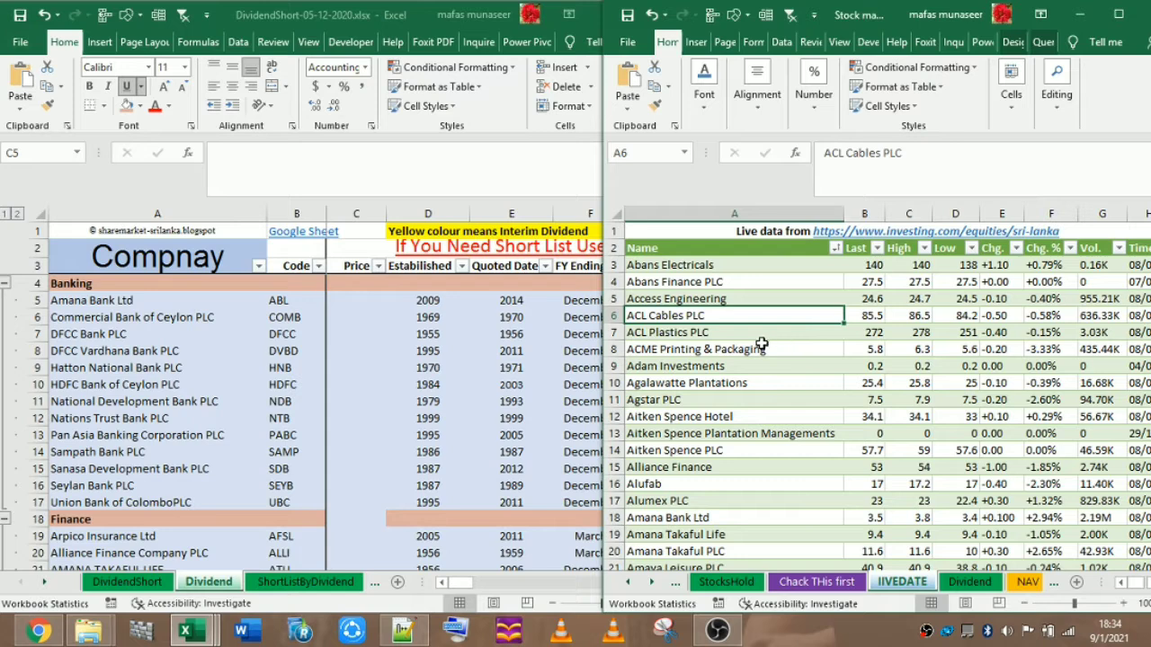
click(761, 349)
Enter the formula -VLOOKUP(A5,LiveTable,2,0) in the Price cell of Amana Bank Ltd, C5, in the dividend workbook.
click(364, 300)
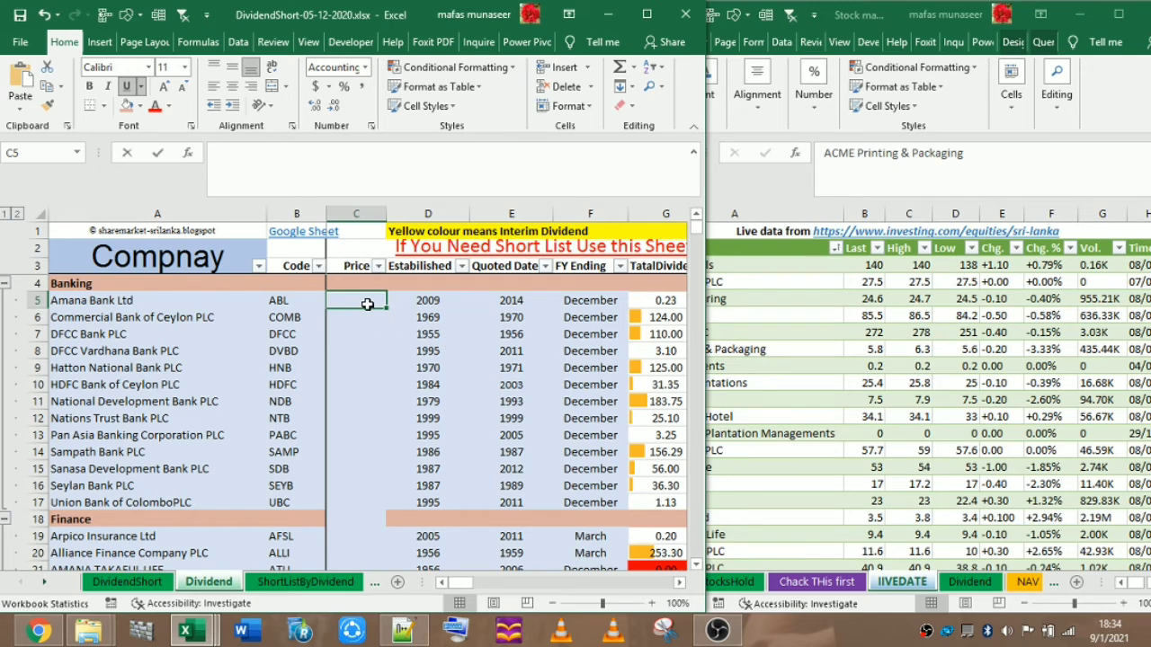
text(\)
text(-)
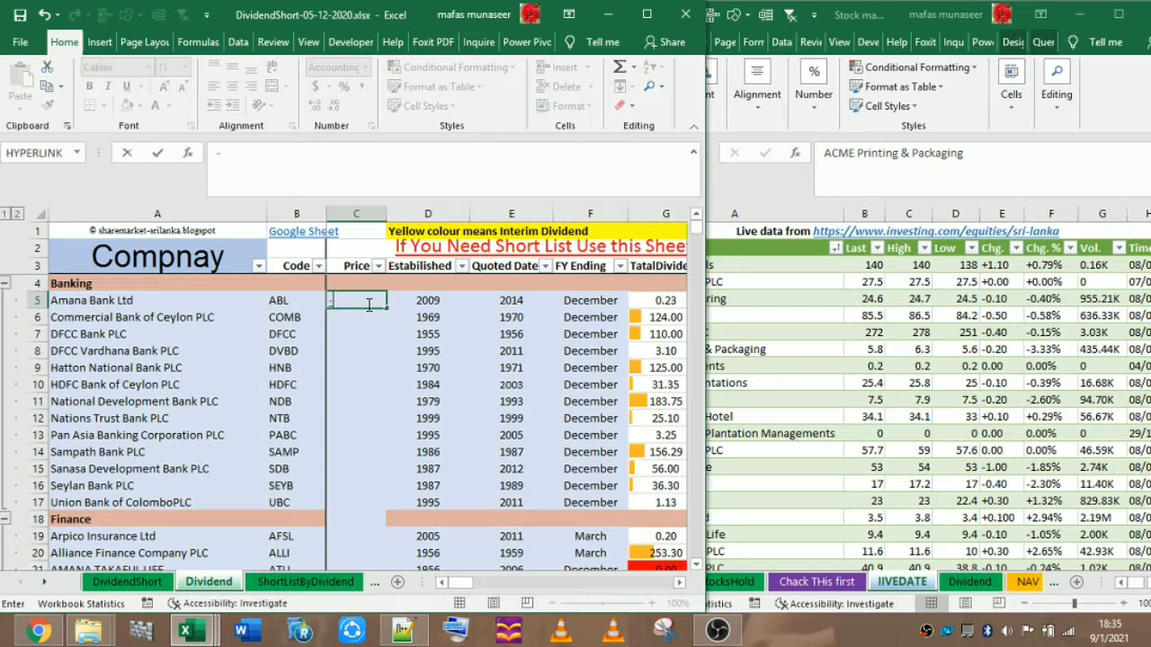
text(vl)
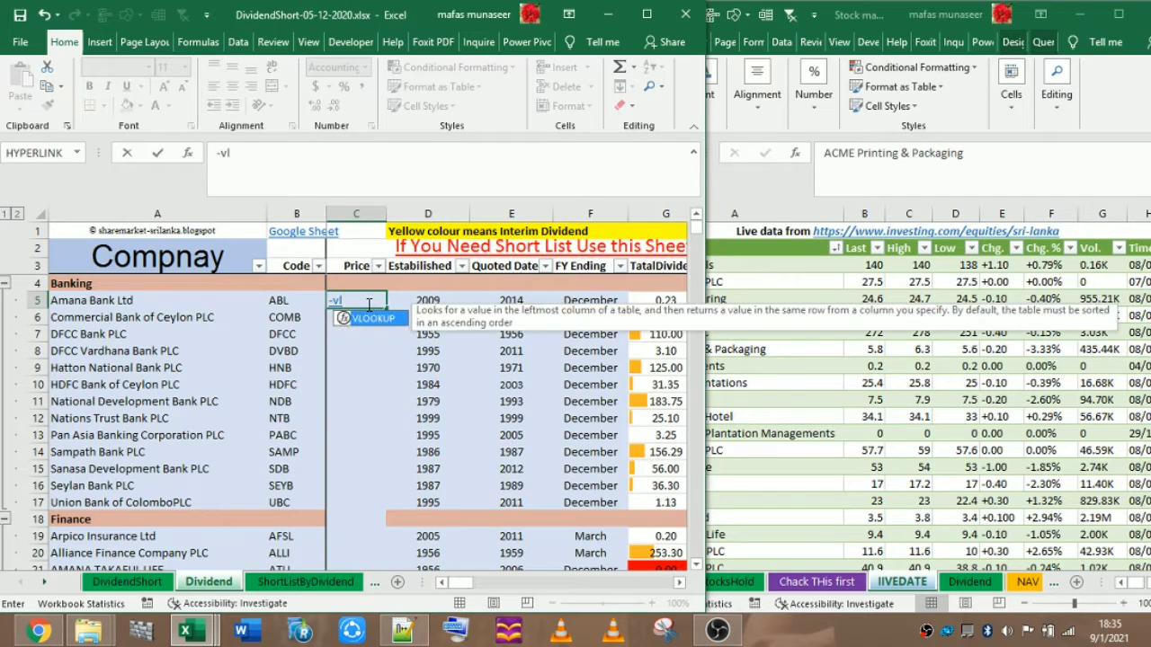
key(Tab)
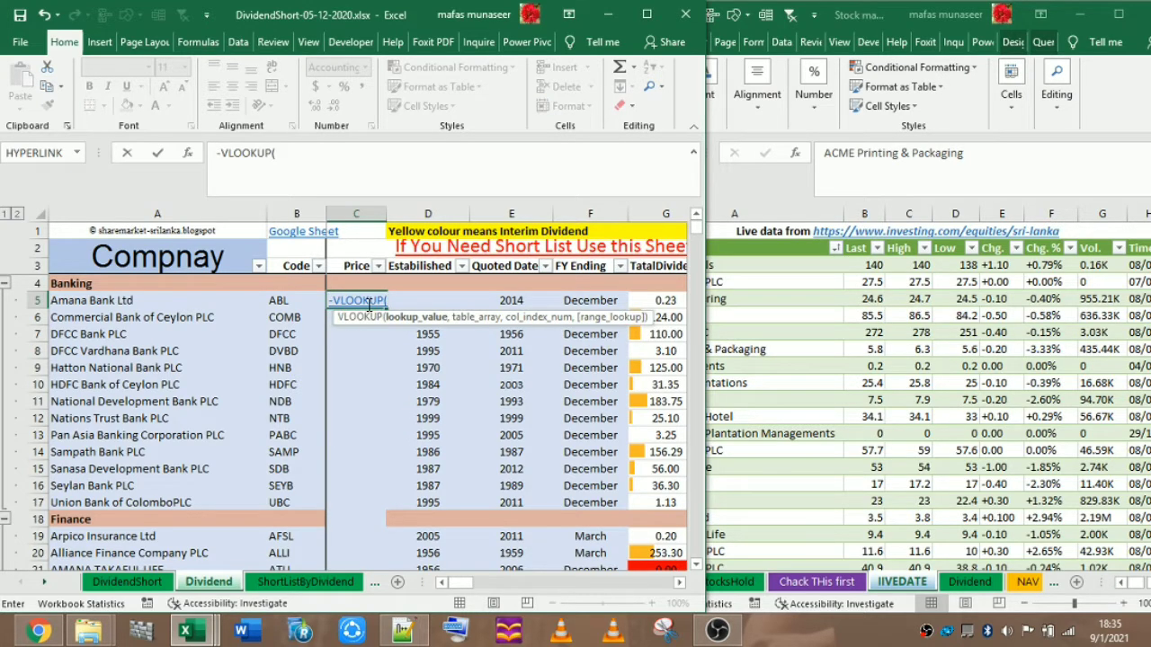
click(70, 303)
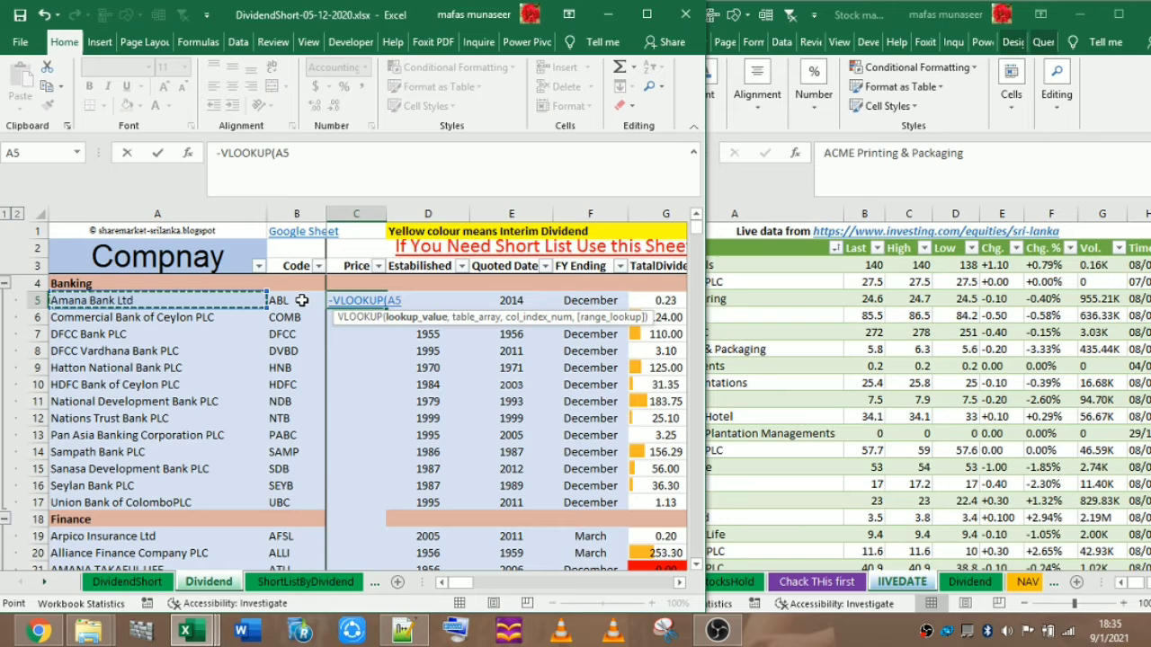
text(,)
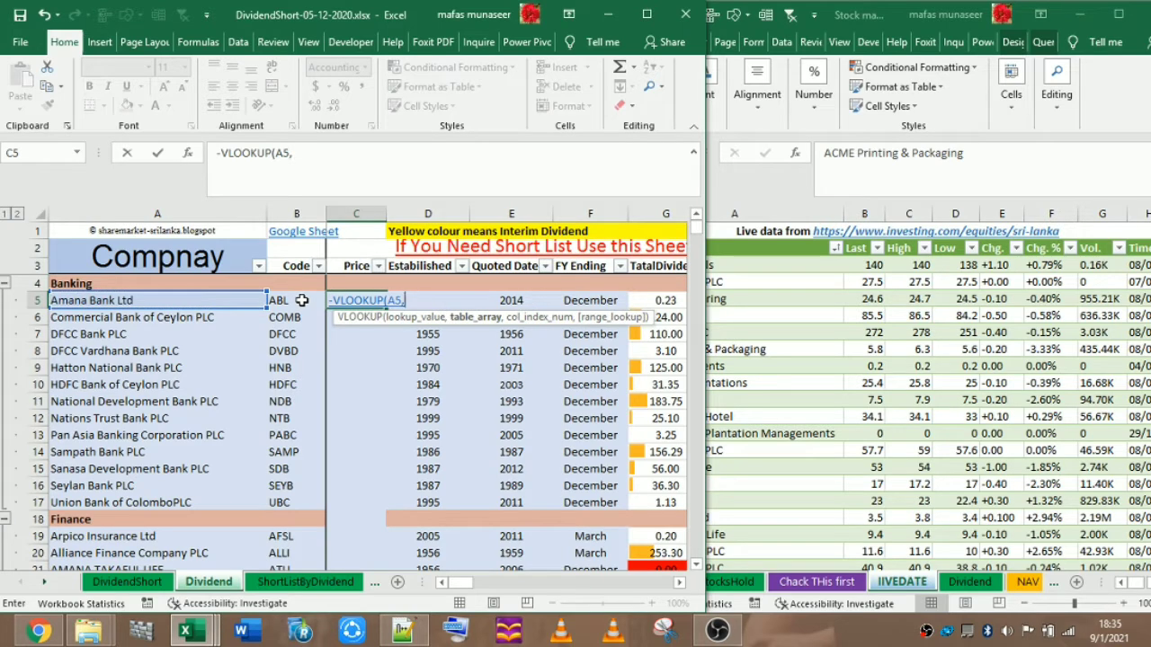
text(liv)
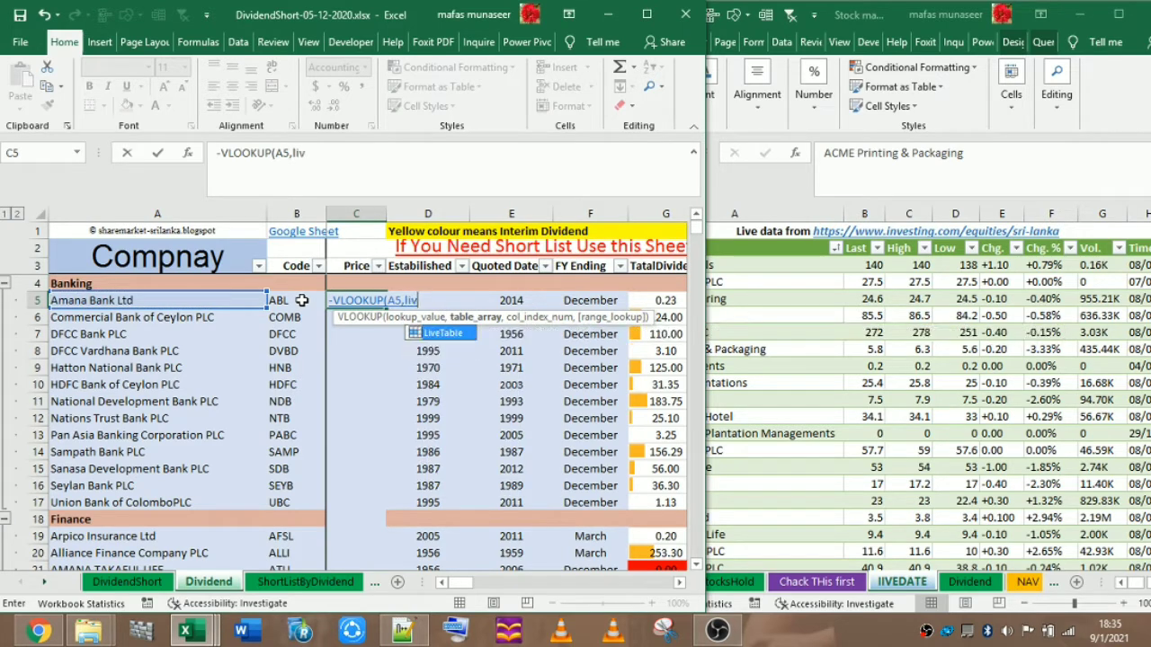
key(Tab)
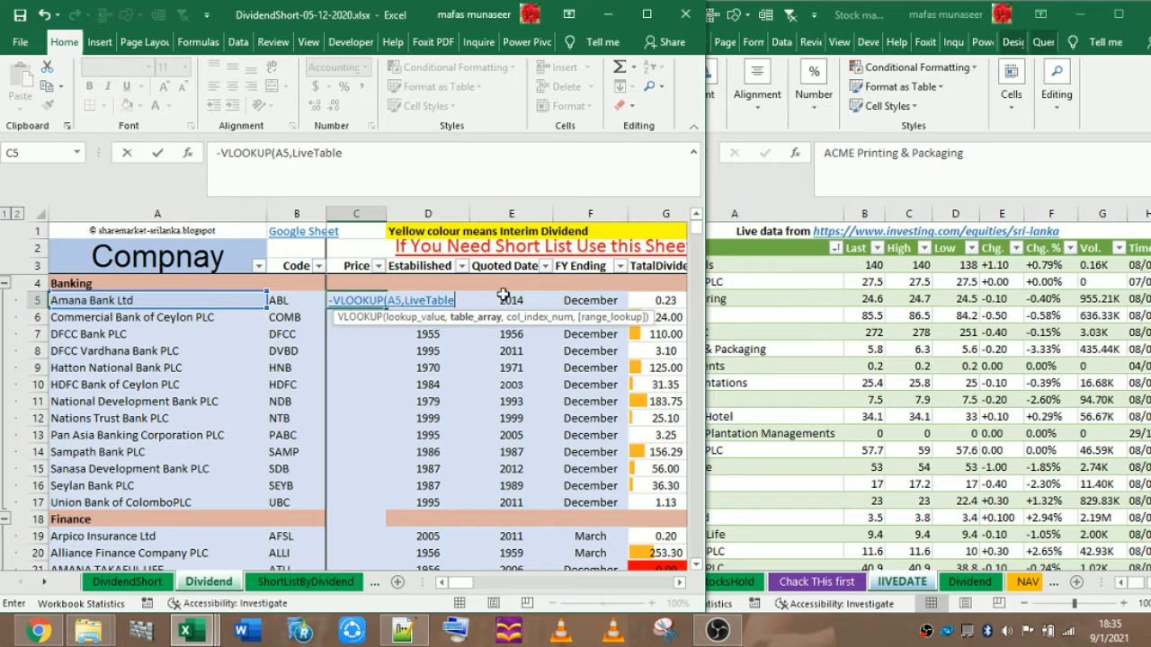
text(,)
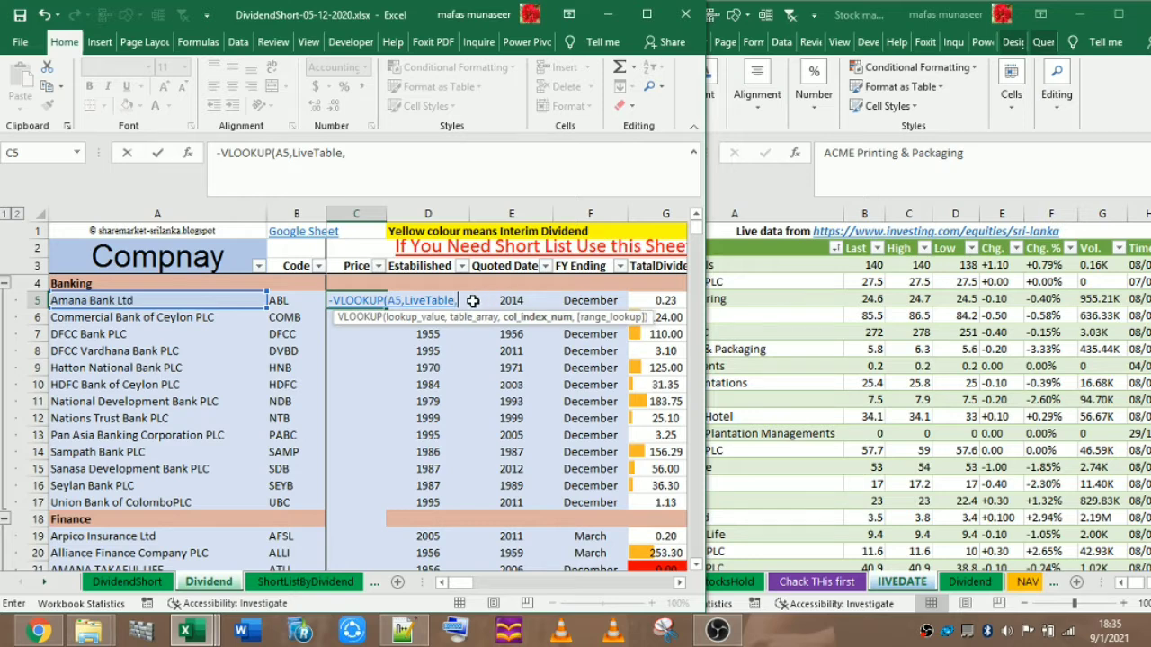
text(2,)
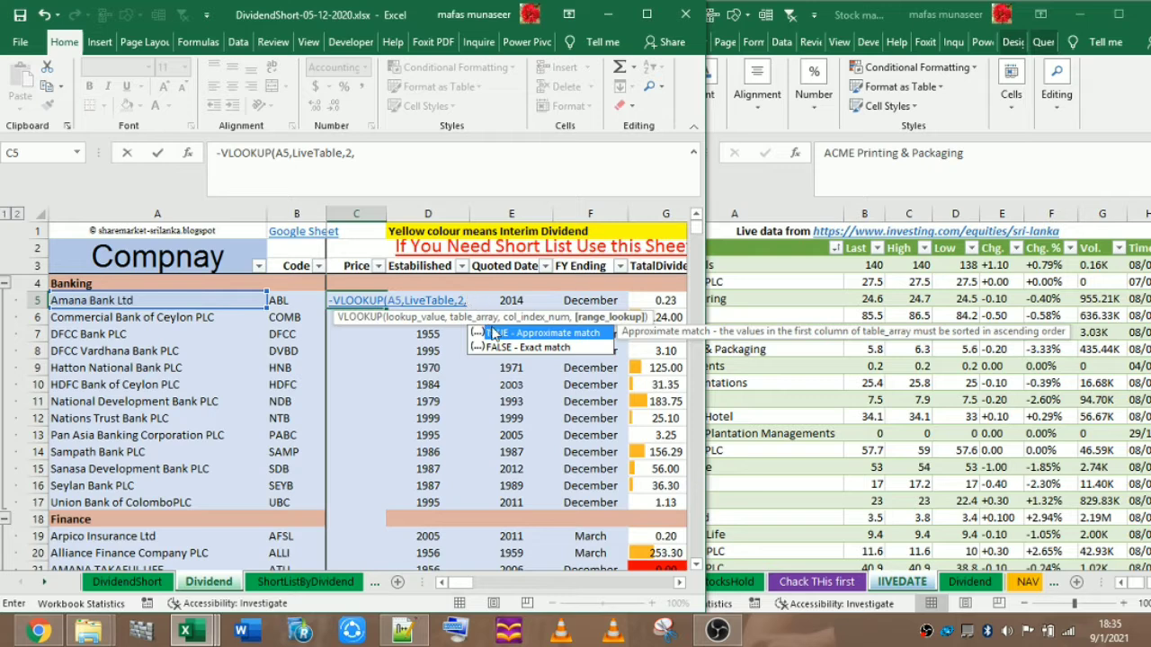
text(0)
key(Return)
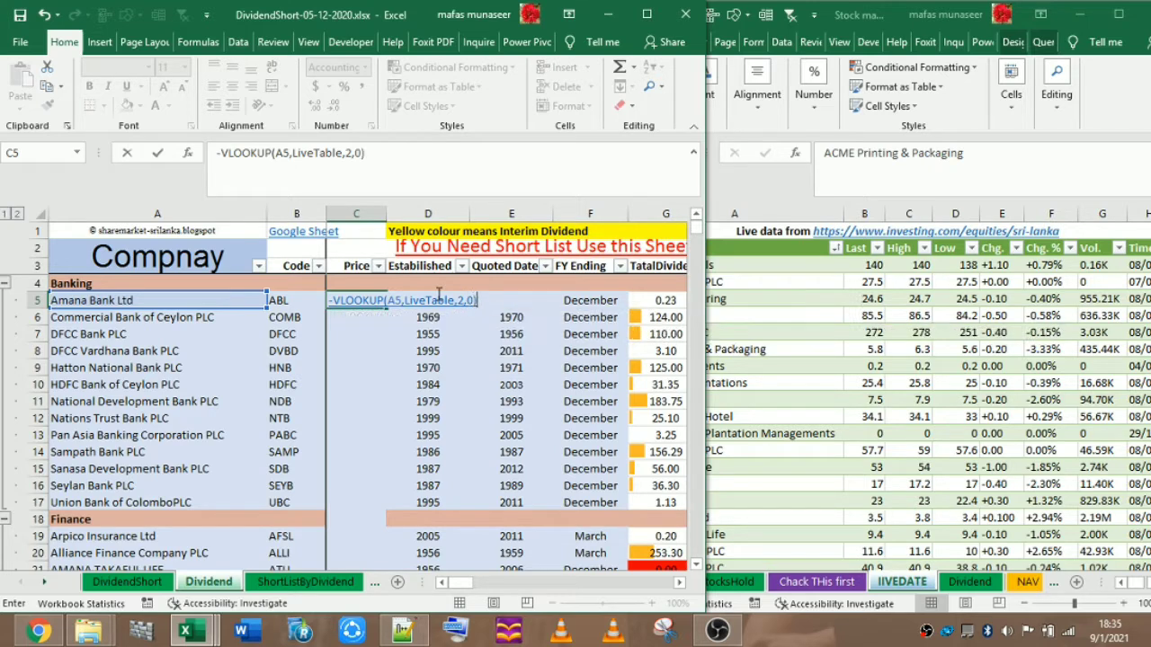
key(Return)
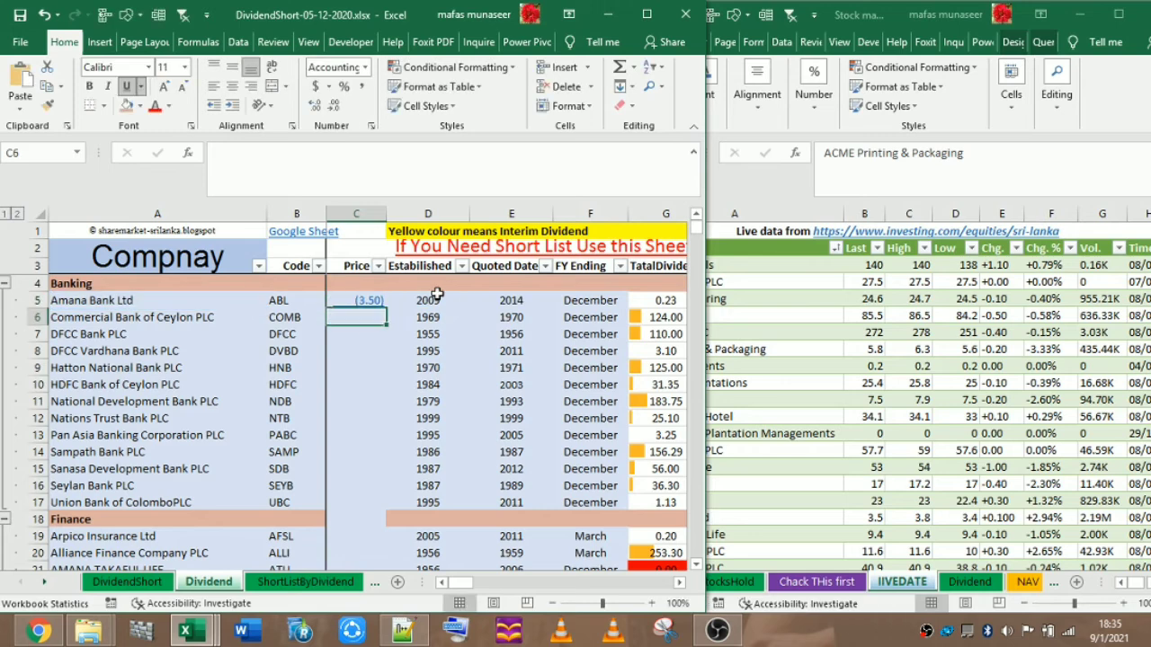
Review the lookup formula in the Price cell of Amana Bank Ltd without changing it, and return to the live stock workbook.
click(337, 301)
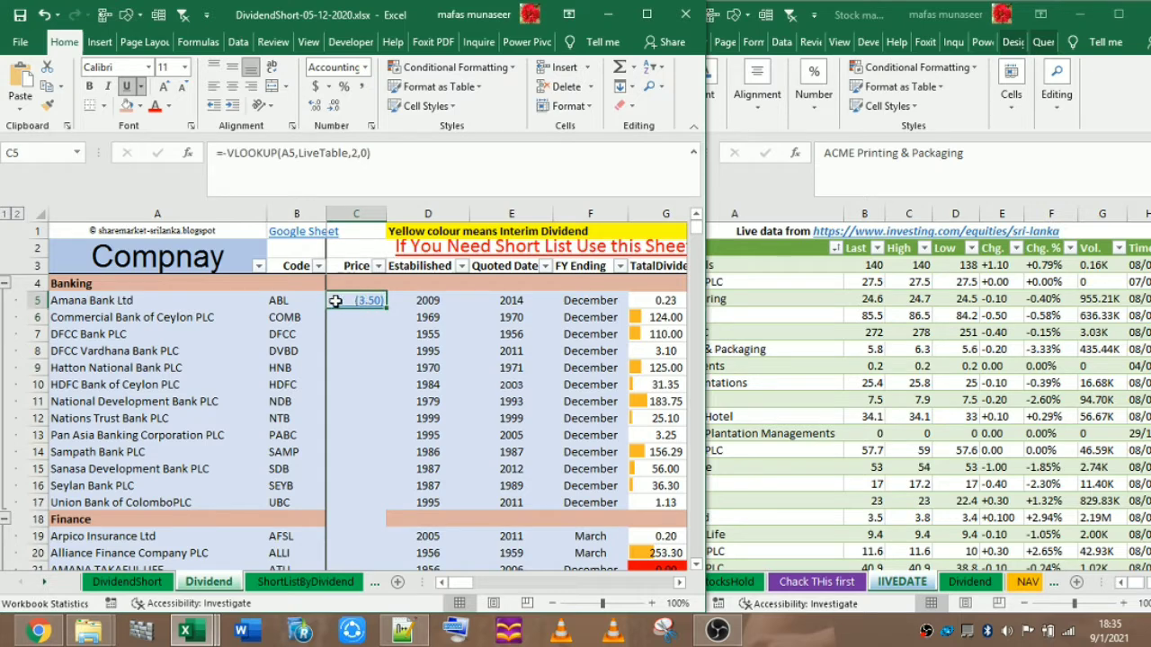
double_click(334, 301)
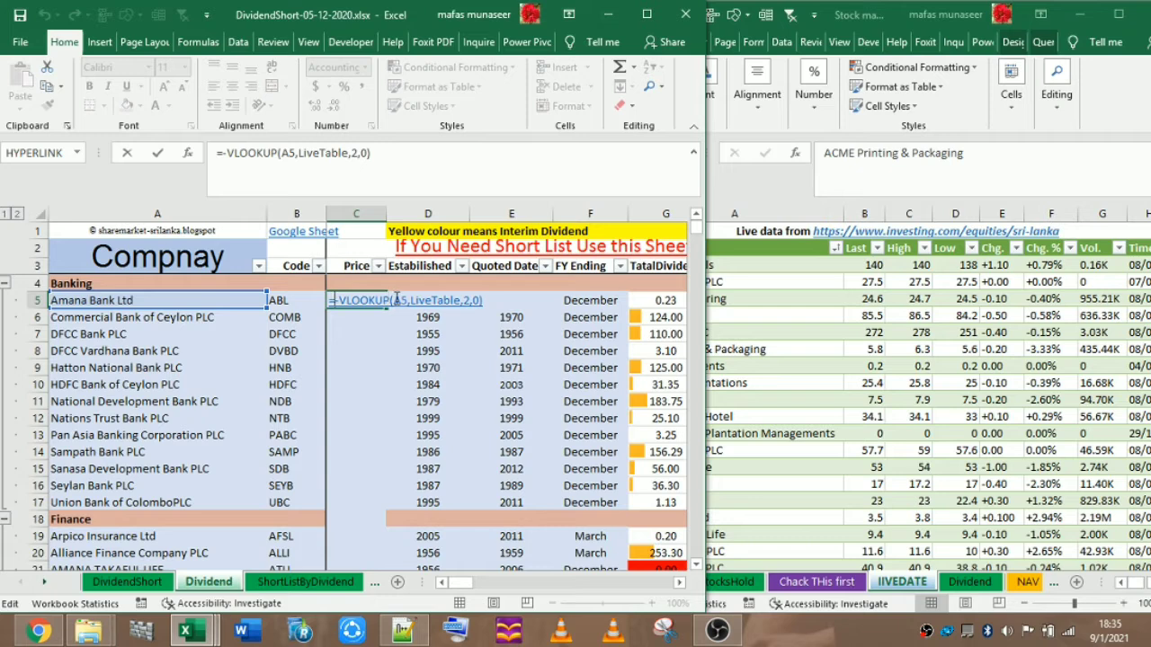
key(Escape)
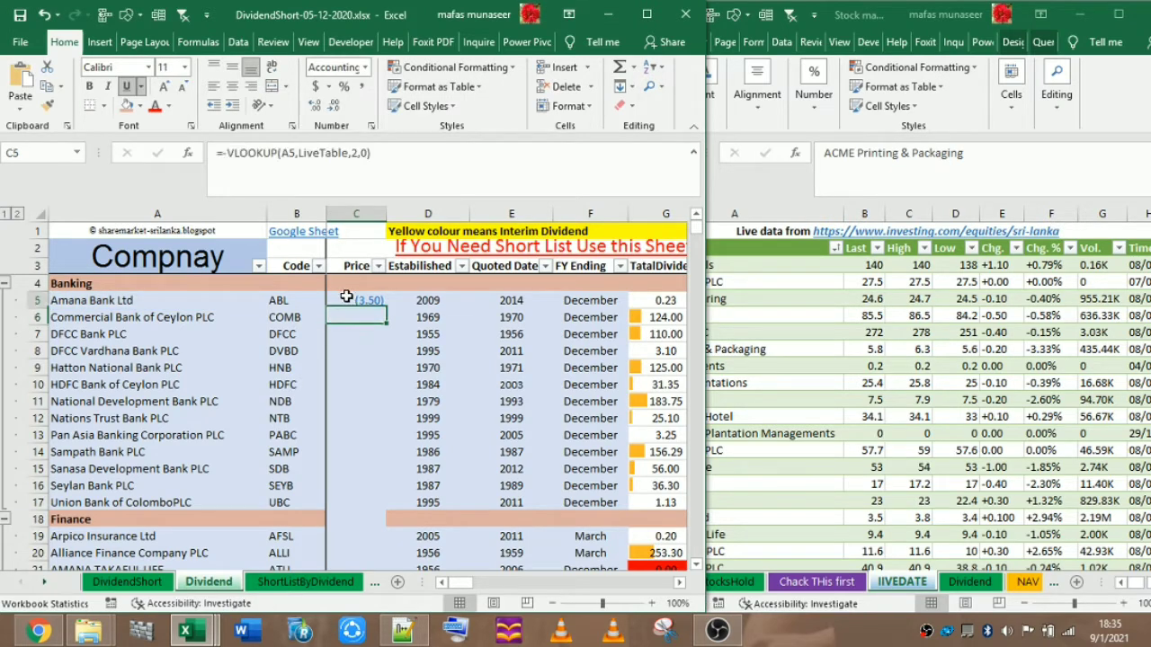
click(828, 366)
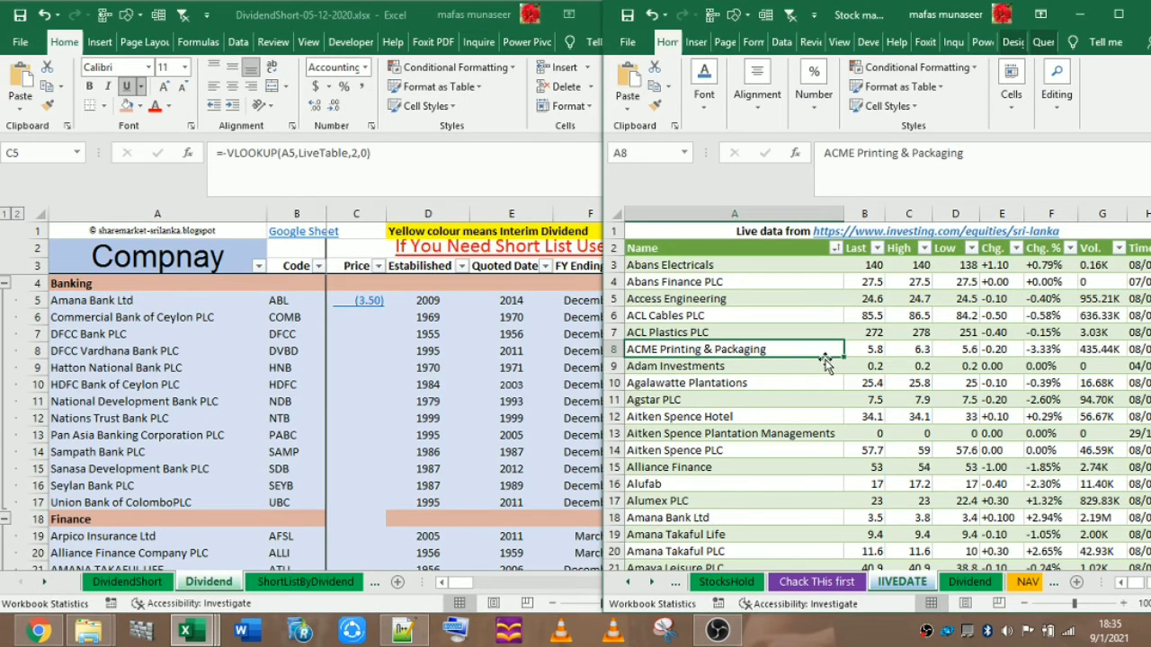
Find Amana Bank Ltd in the live stock table and check its Last price.
click(653, 317)
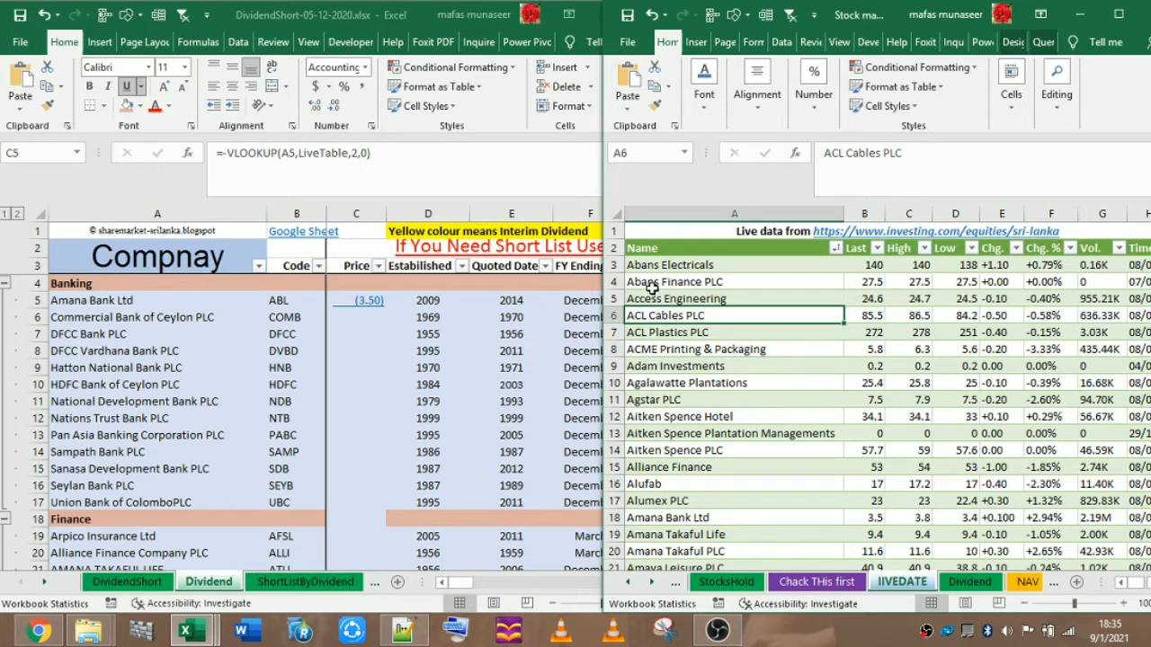
click(640, 416)
scroll(640, 418, down, 2)
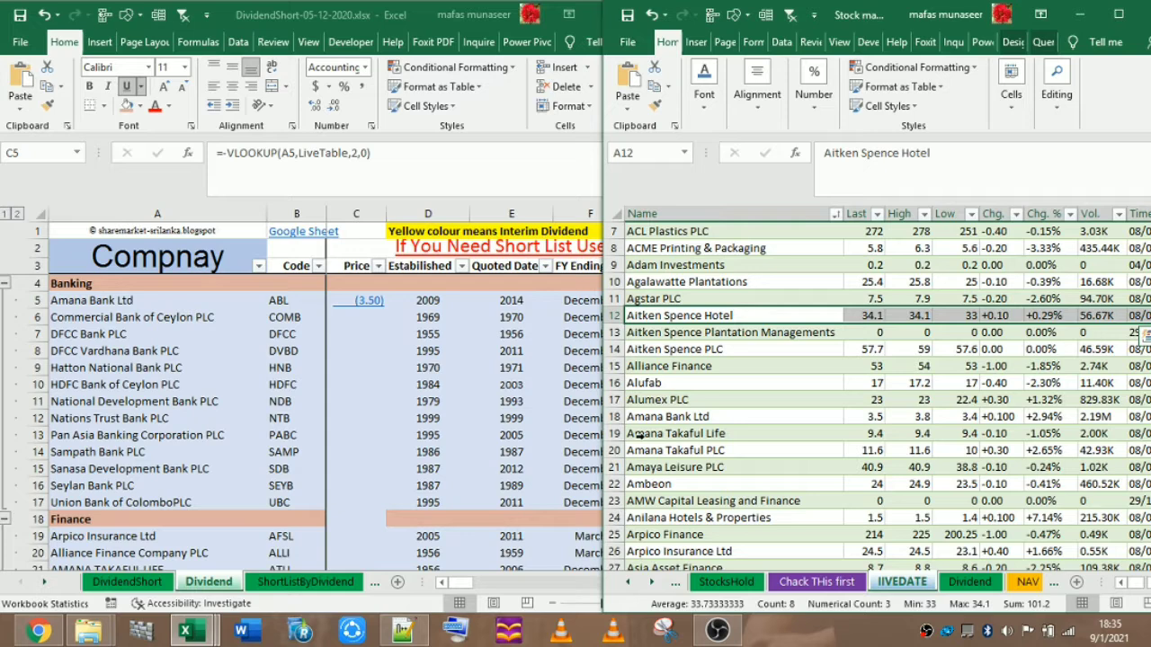
click(651, 420)
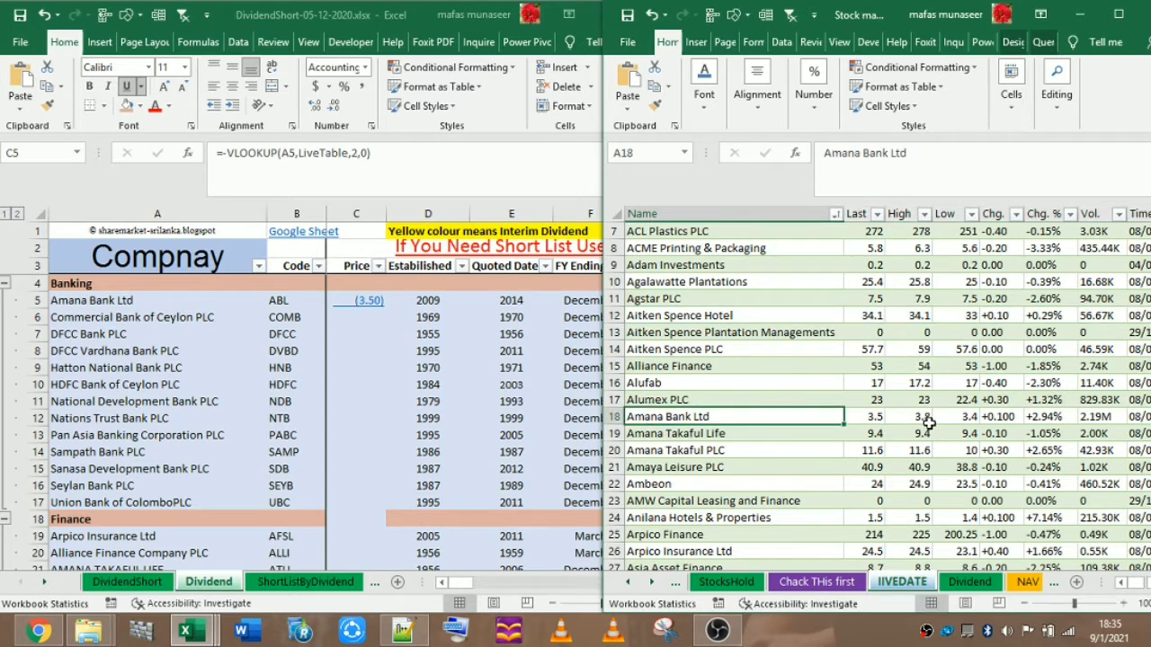
click(871, 415)
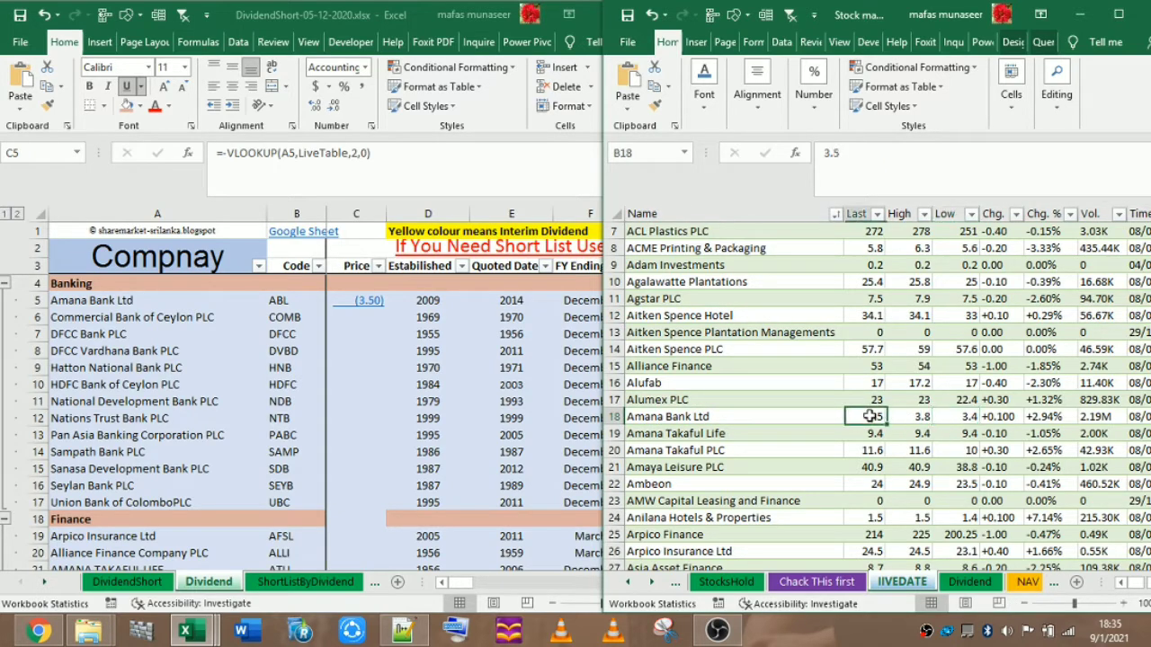
Change the range lookup argument of the Amana Bank Ltd price formula in C5 to 1 in the dividend workbook.
click(343, 300)
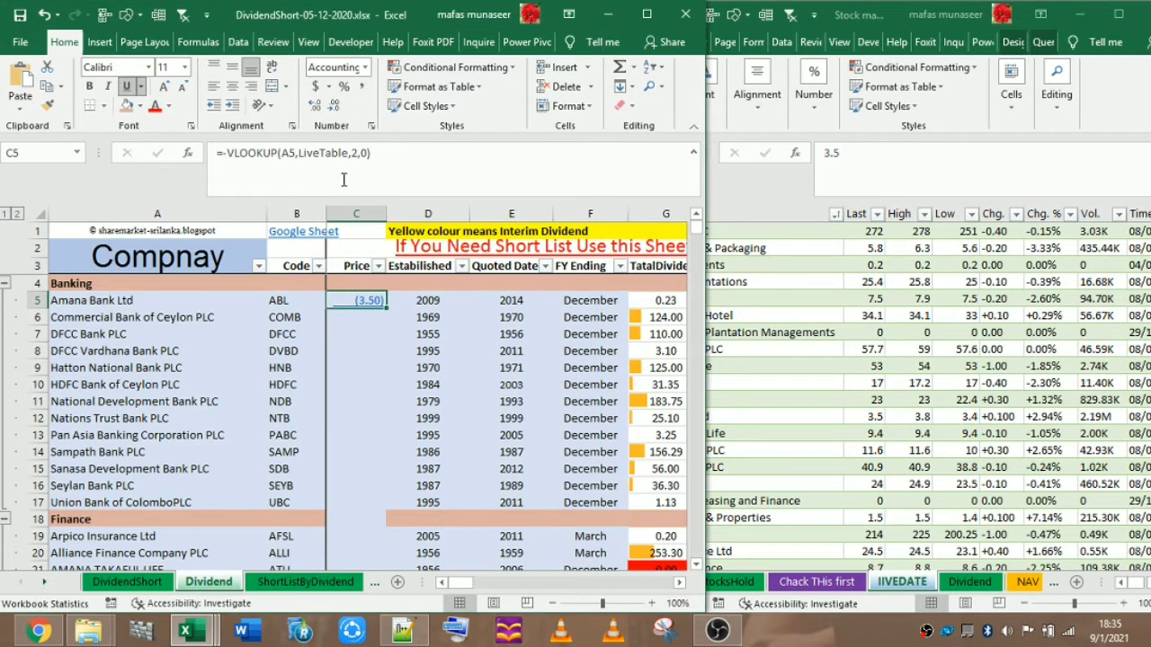
double_click(330, 303)
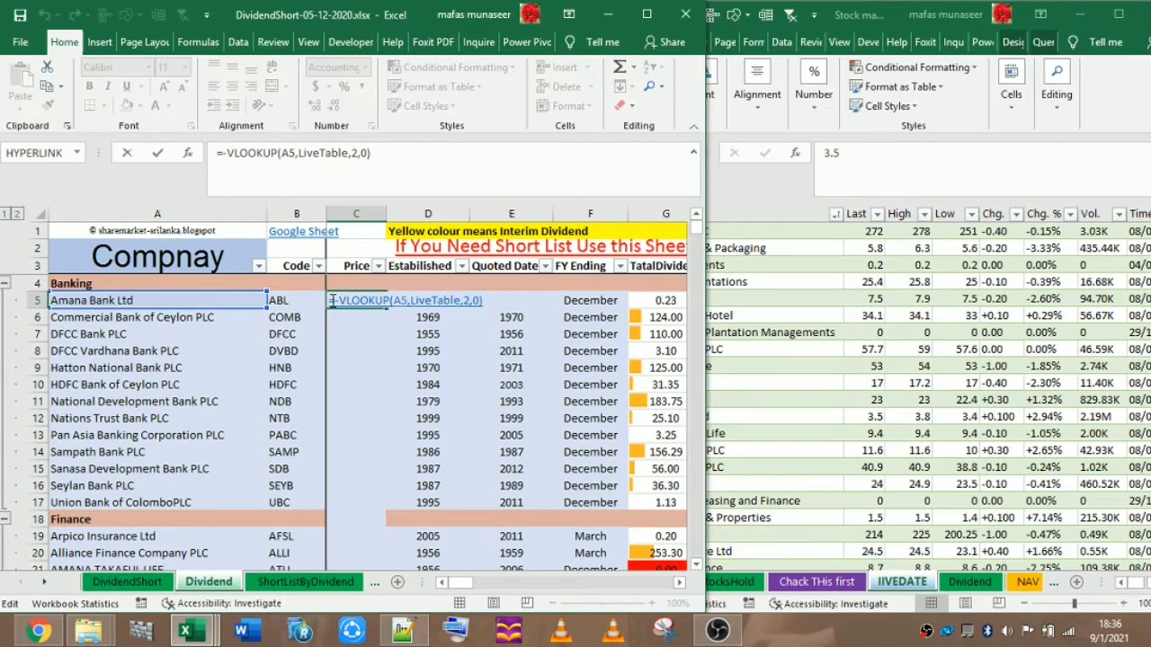
click(477, 302)
text(1)
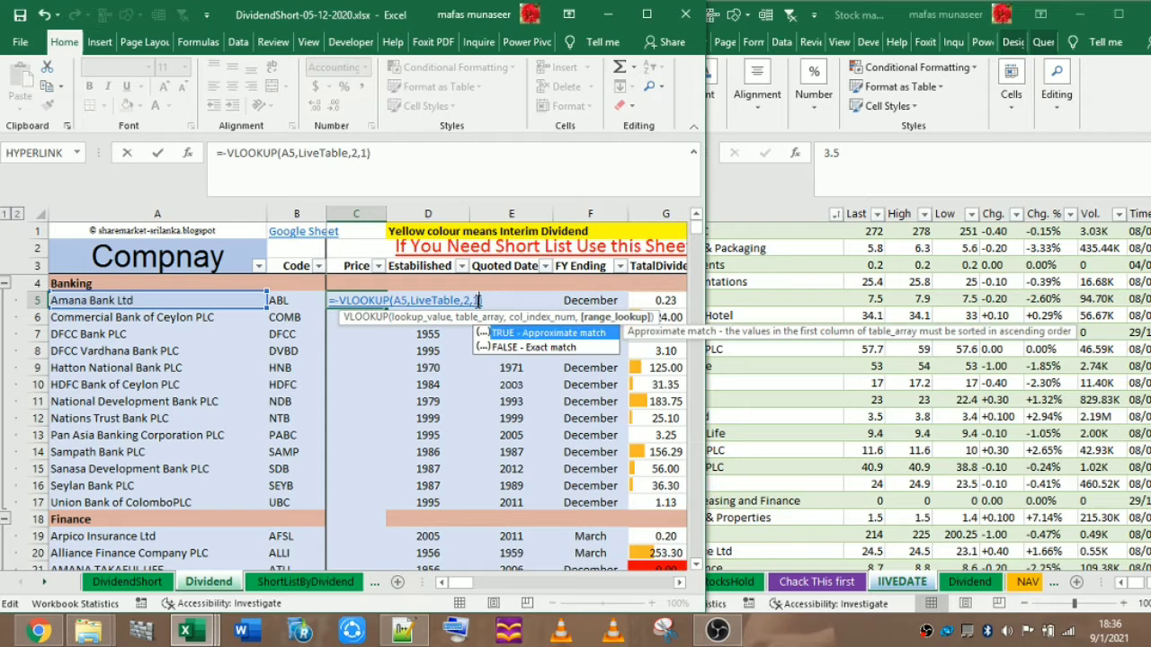
key(Return)
click(343, 300)
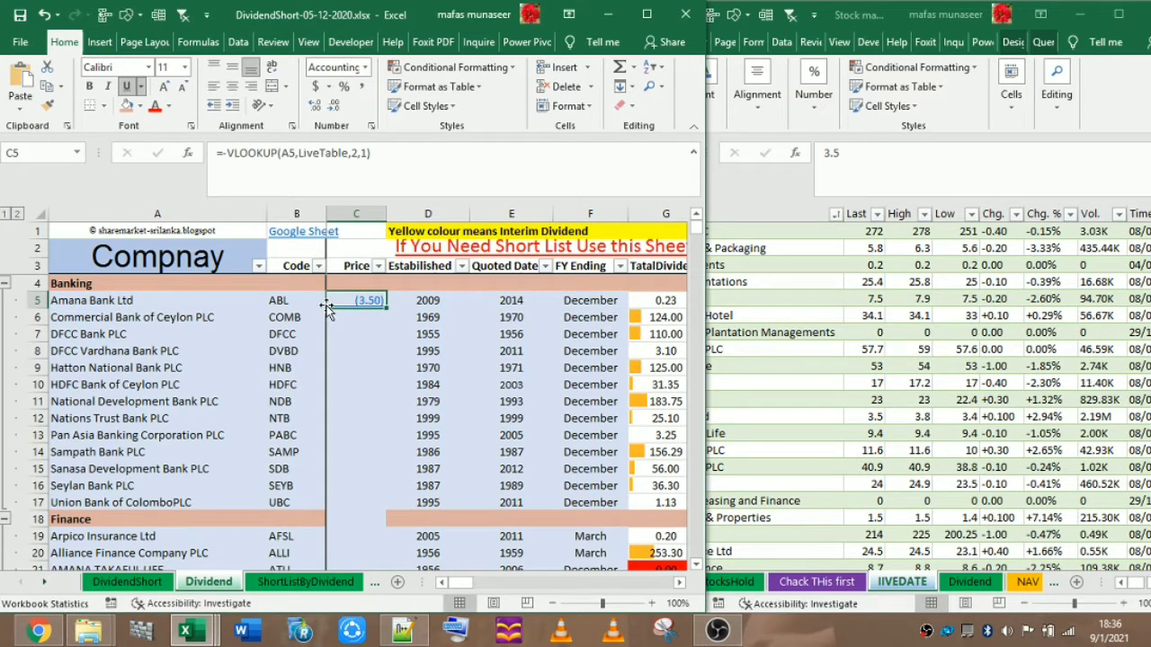
Correct the price formula in C5 to =VLOOKUP(A5,LiveTable,2,0), restoring the exact match and removing the minus sign.
double_click(338, 300)
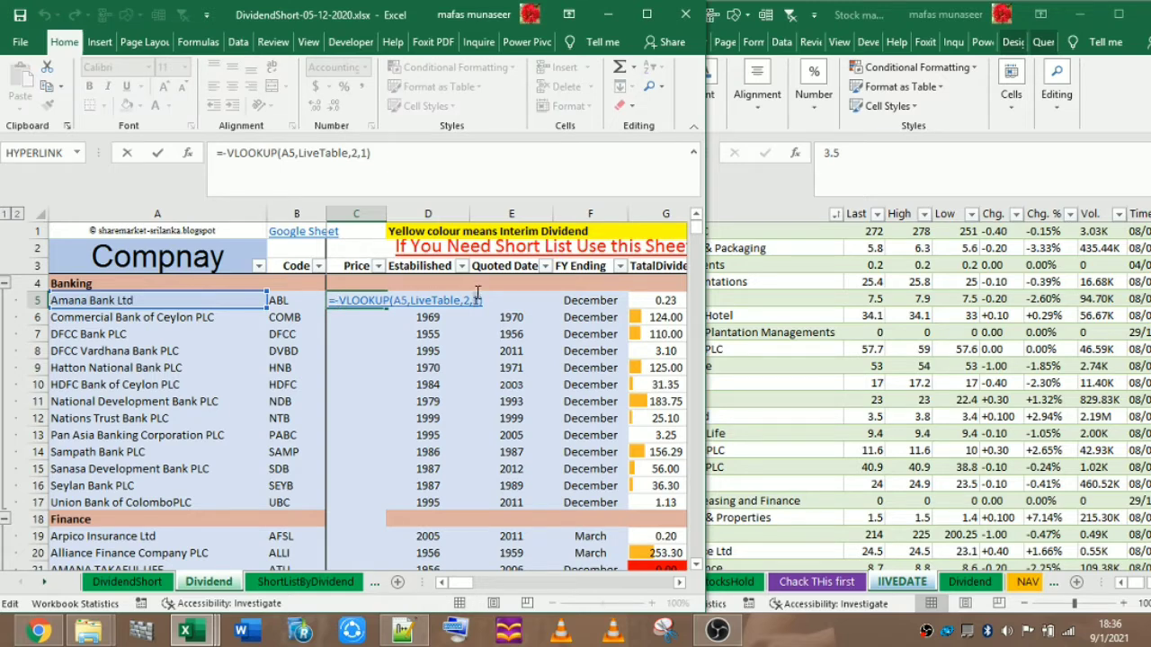
click(478, 299)
key(BackSpace)
text(0)
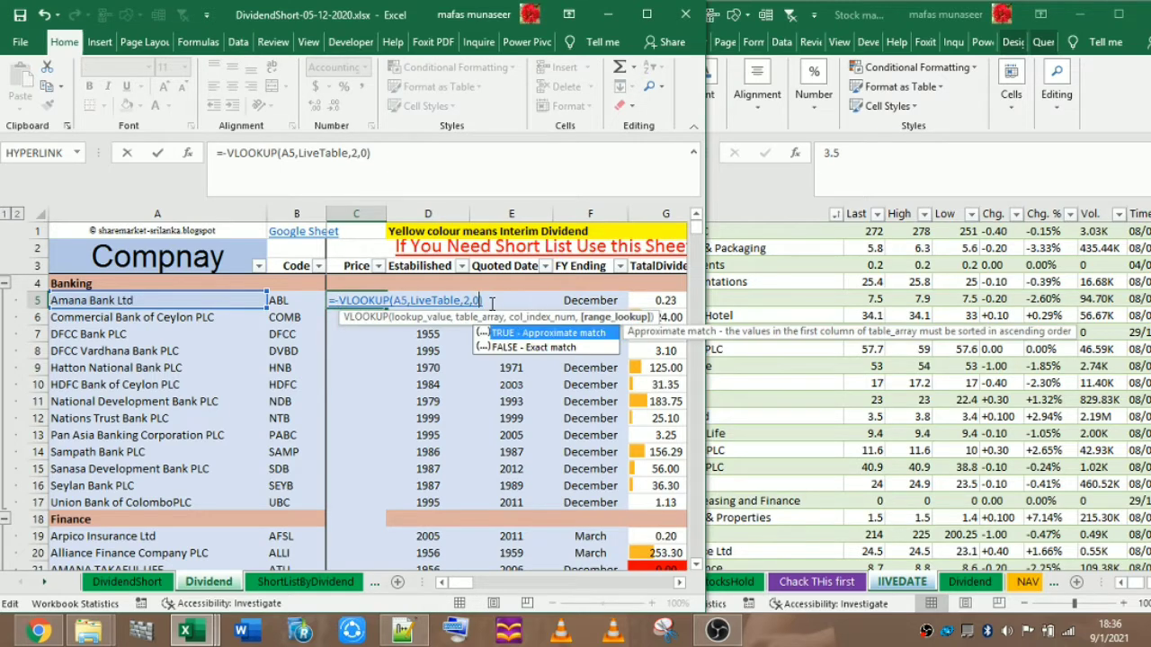
text())
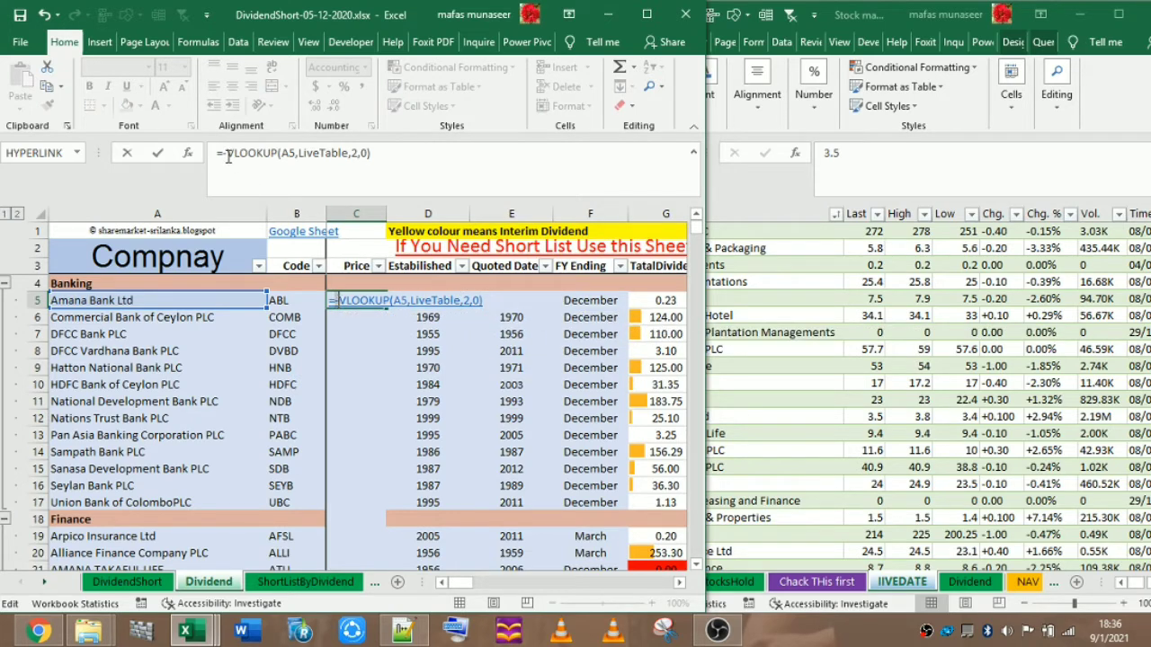
key(BackSpace)
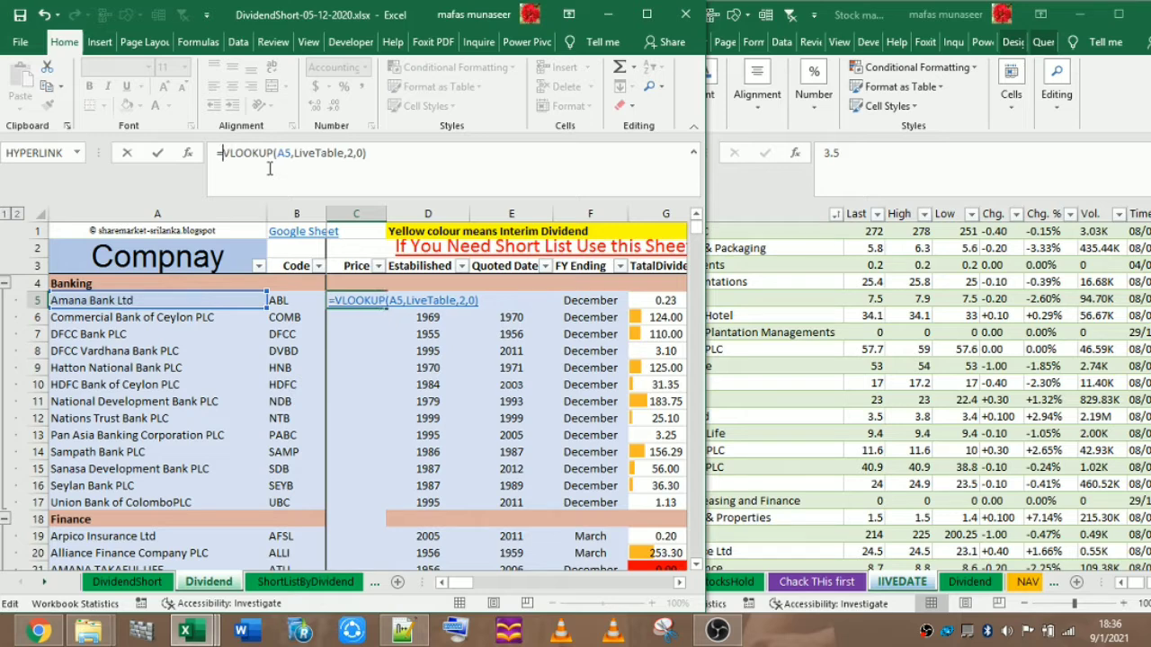
key(Return)
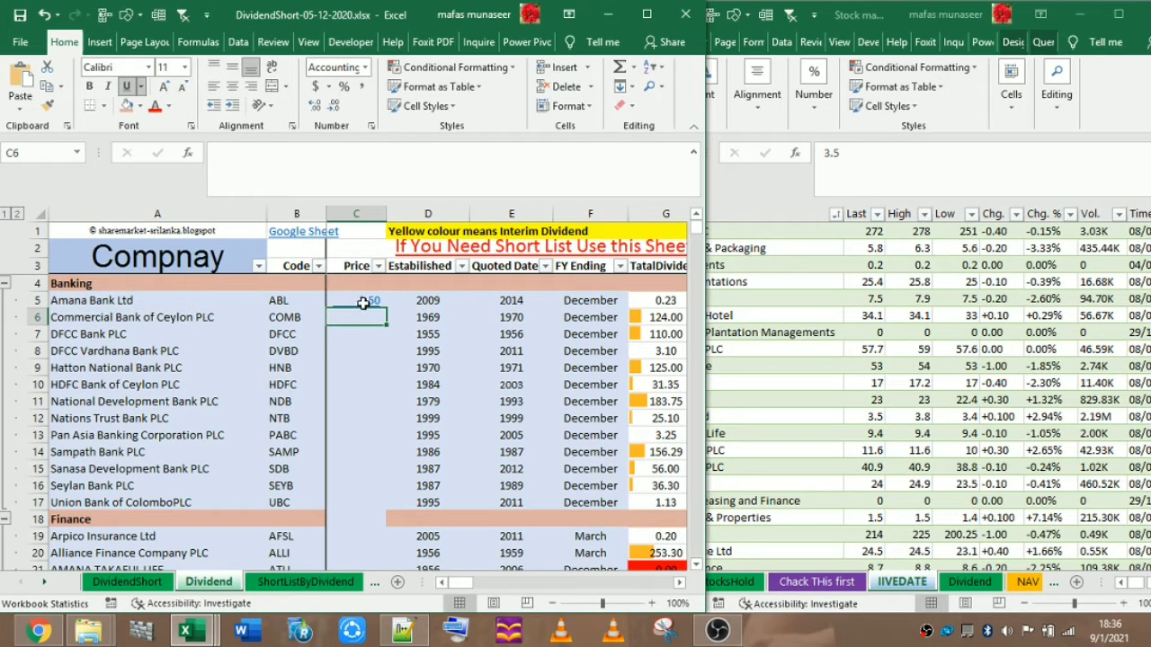
Fill the exact-match lookup formula from C5 down the whole Price column.
click(363, 303)
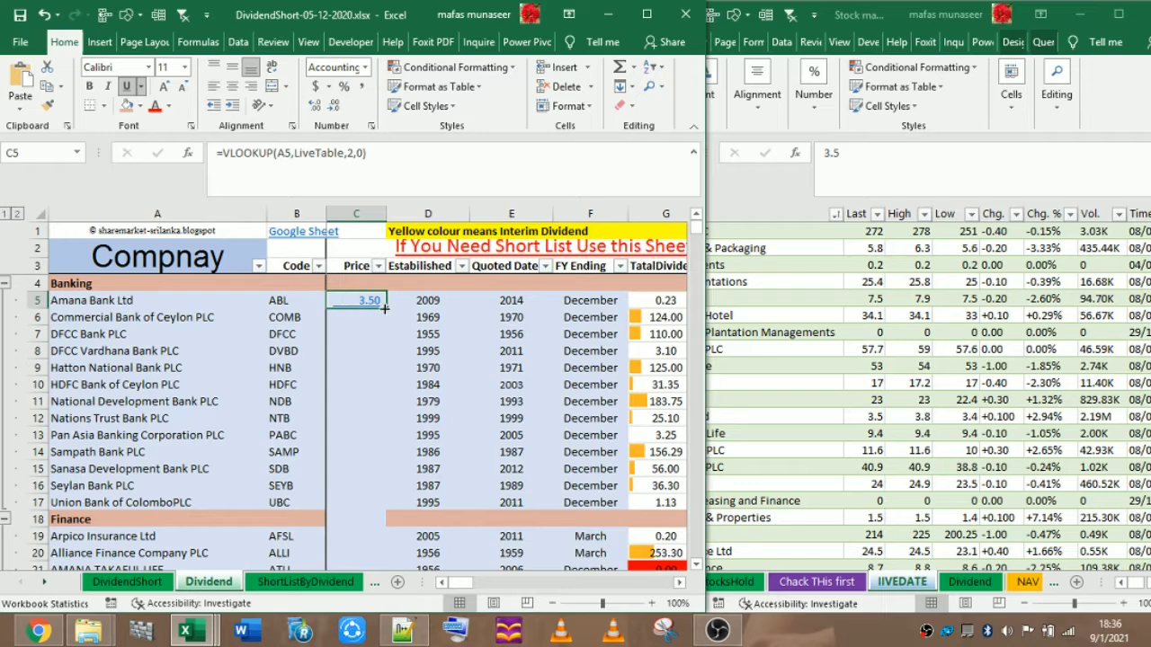
double_click(384, 307)
scroll(381, 360, down, 5)
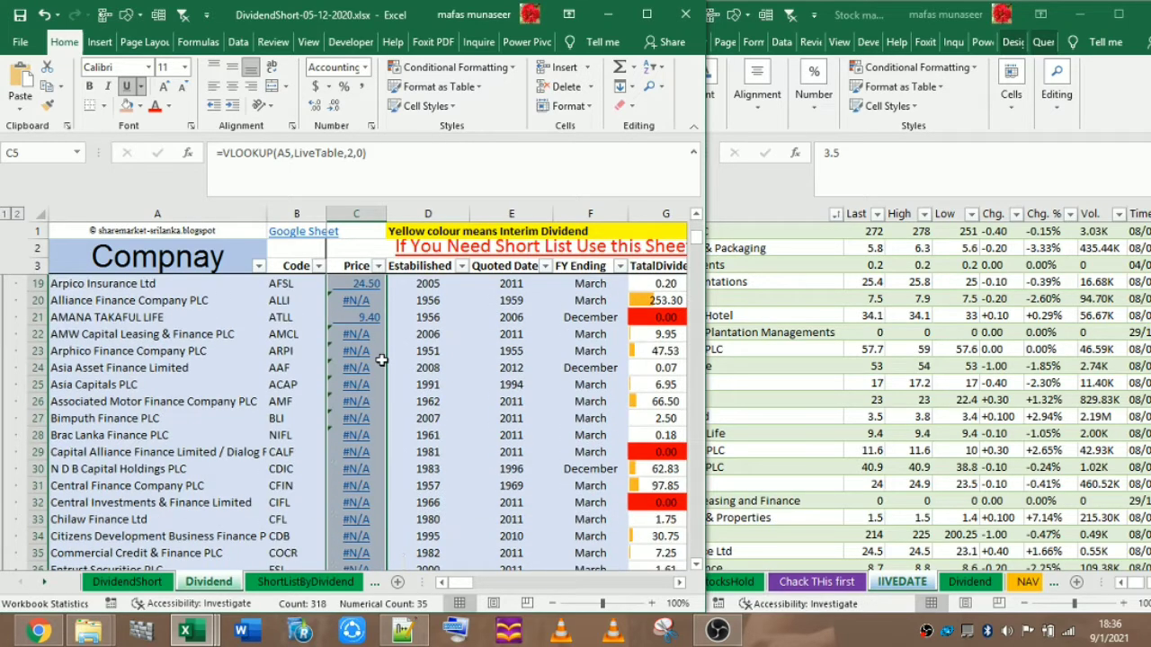
scroll(381, 359, up, 5)
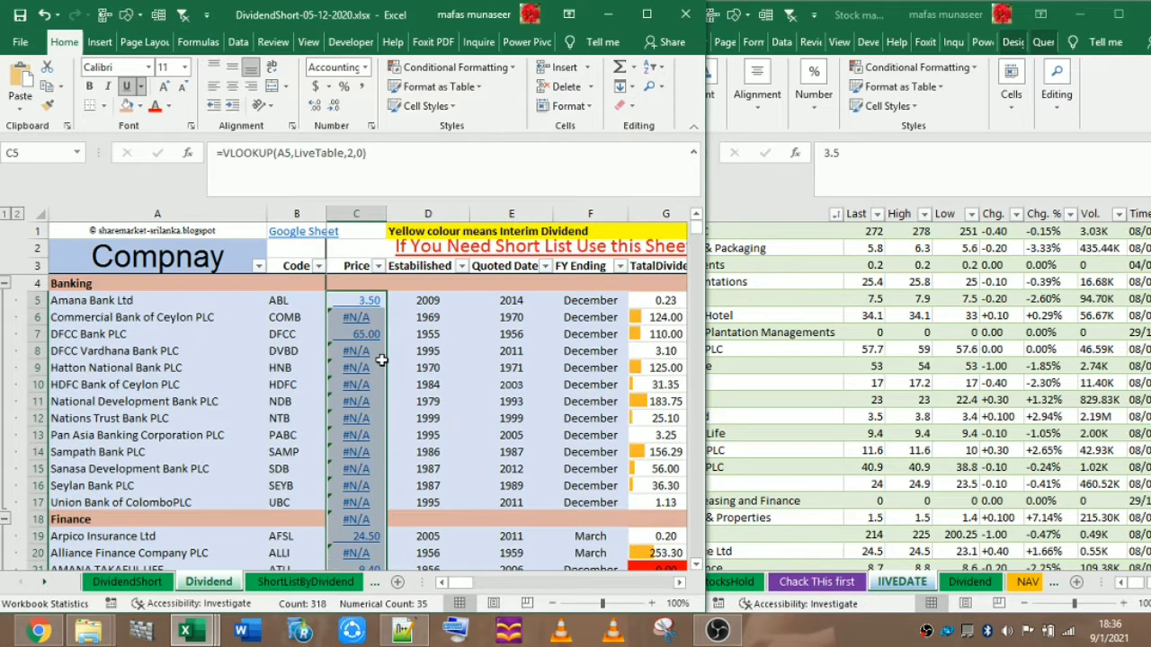
Inspect the copied formula in Commercial Bank of Ceylon PLC's Price cell and look through the lookup results in the rows below.
click(342, 321)
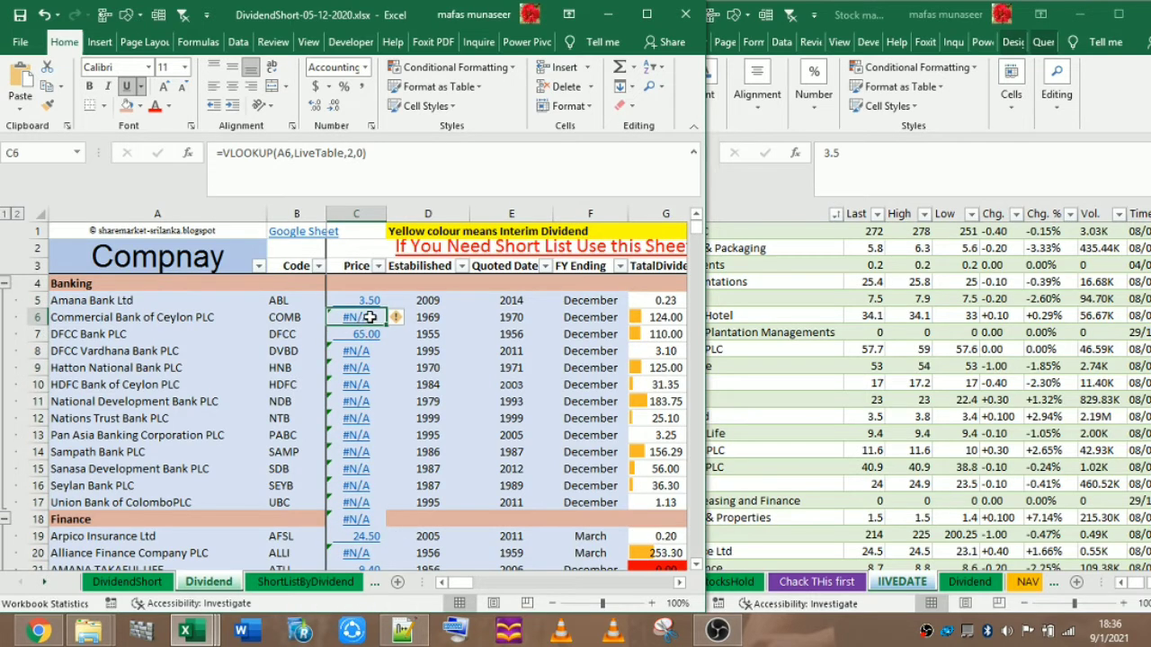
double_click(369, 318)
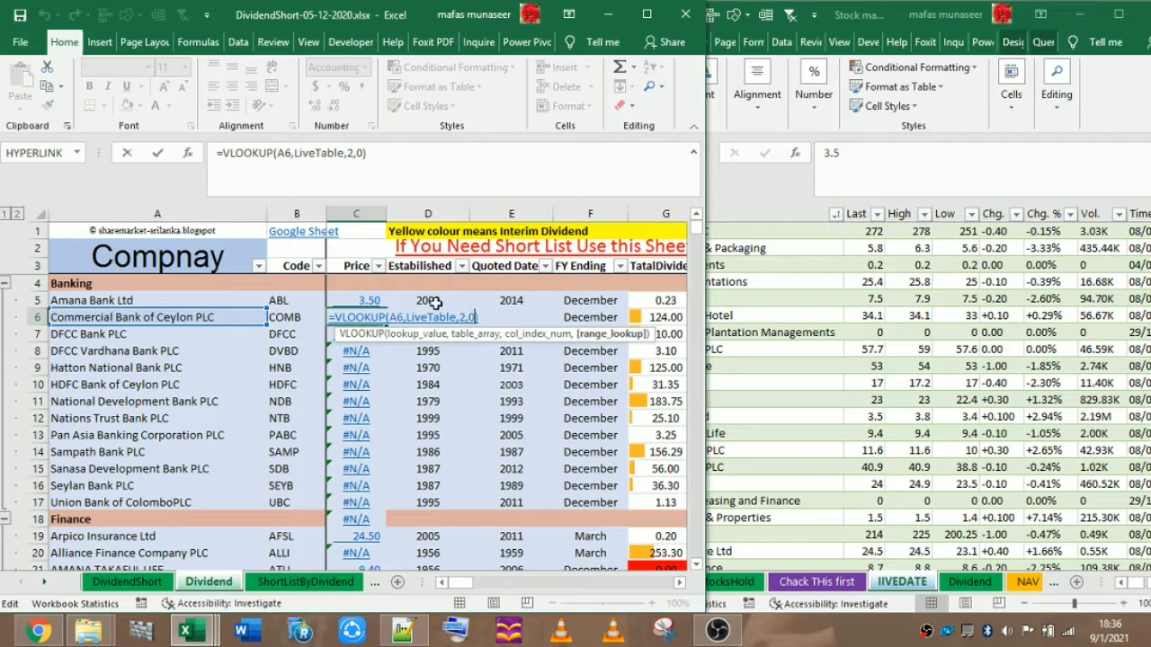
click(352, 301)
scroll(394, 334, down, 14)
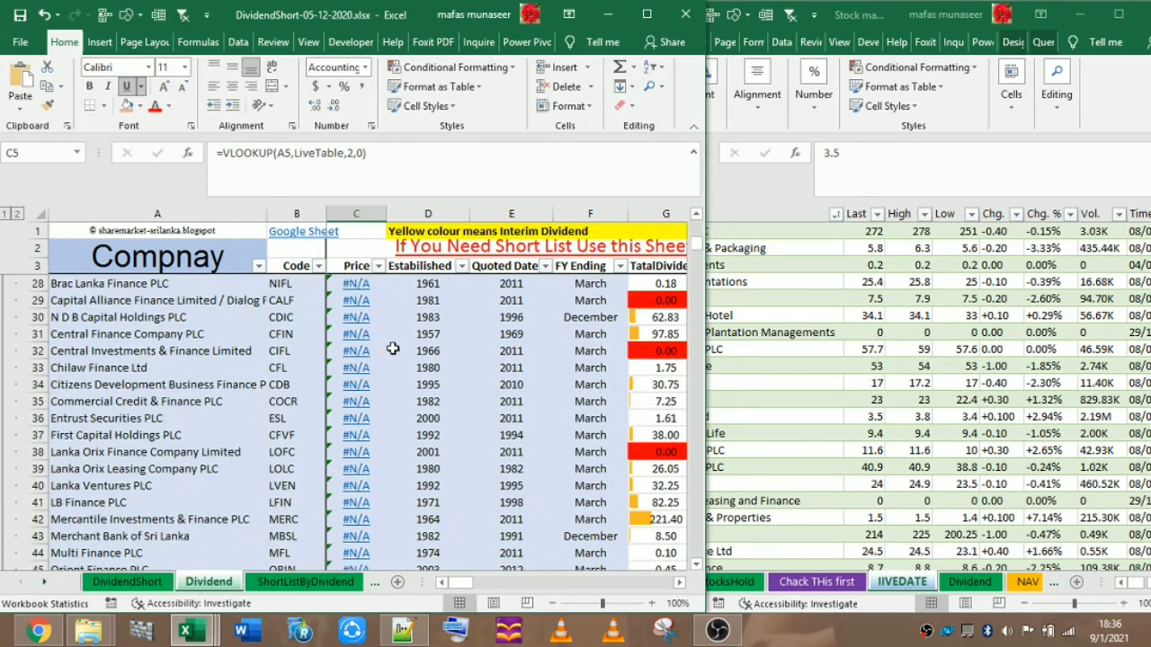
scroll(384, 379, up, 14)
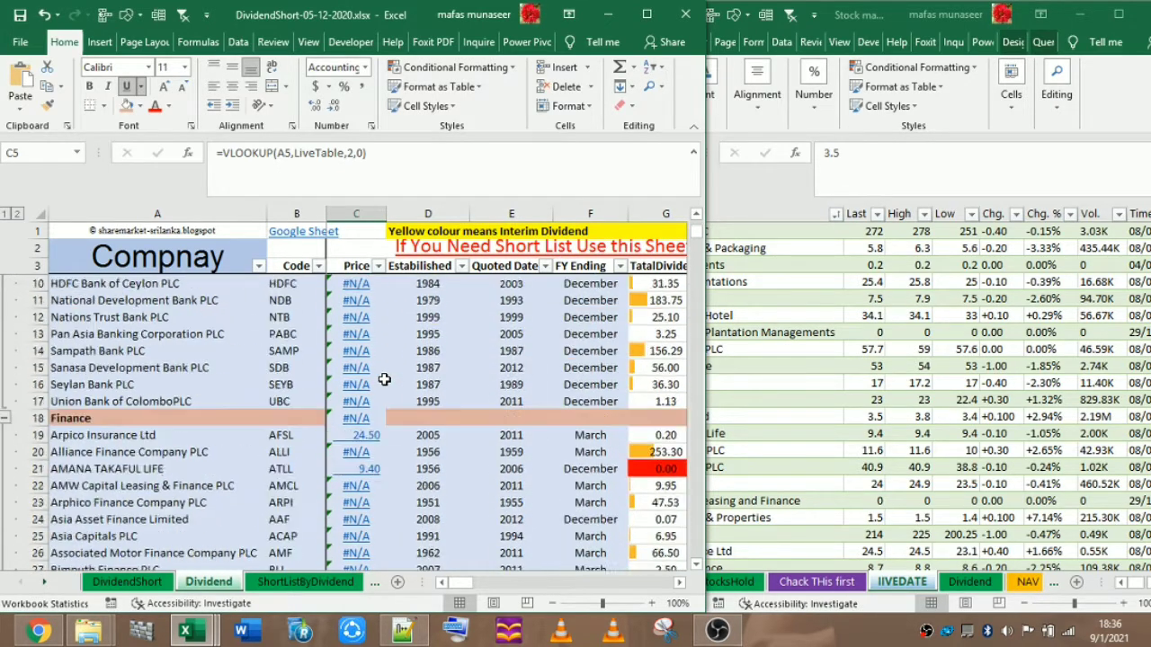
Change the range lookup argument in C5 to TRUE so the formula reads =VLOOKUP(A5,LiveTable,2,TRUE).
double_click(337, 299)
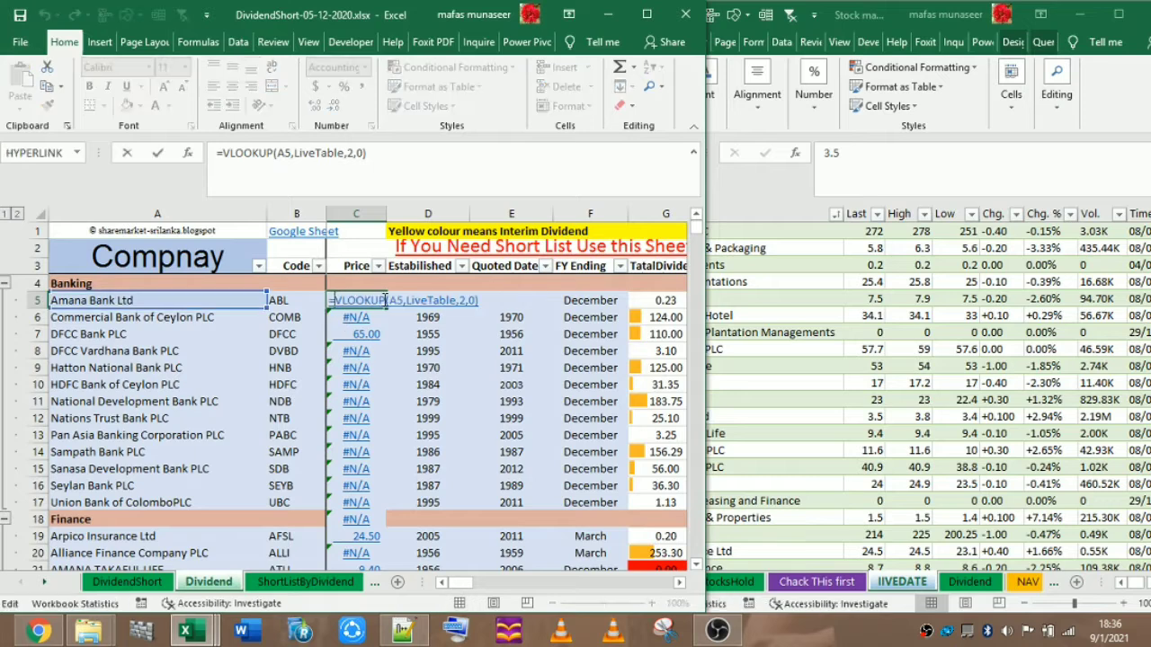
click(474, 301)
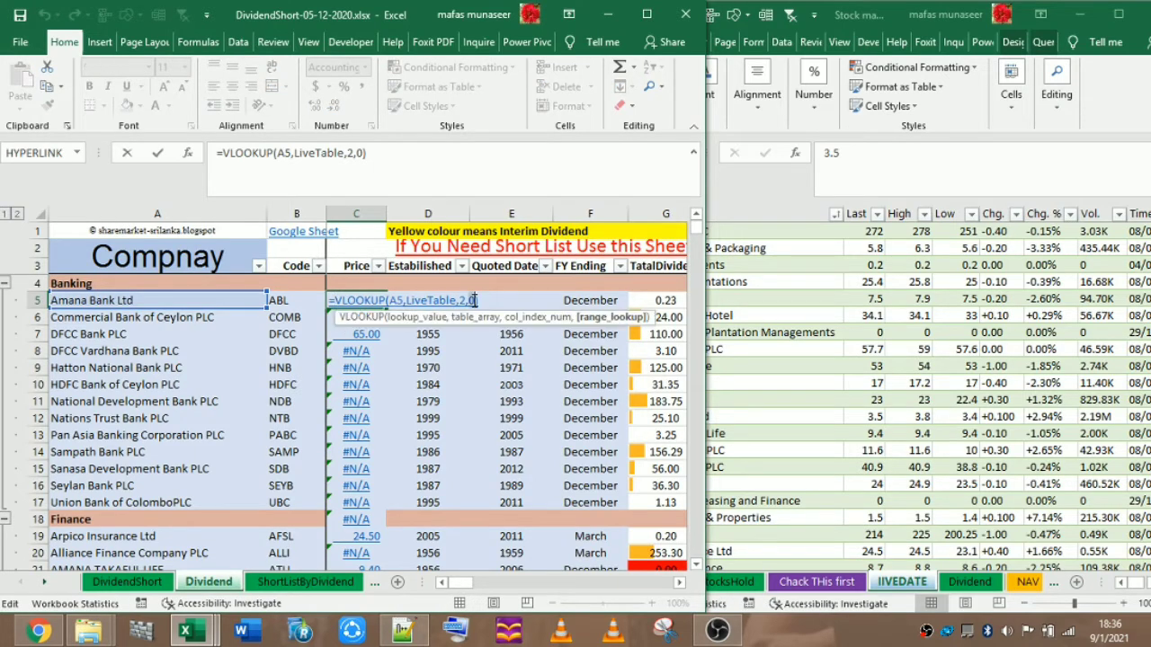
key(BackSpace)
text(t)
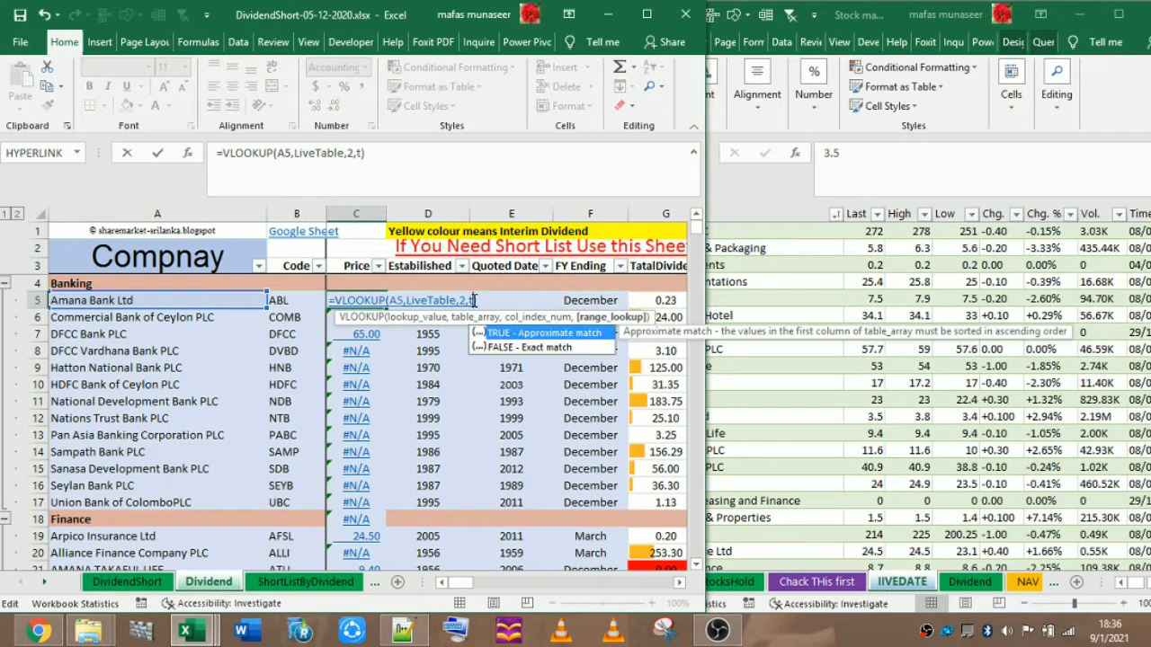
text(r)
key(Tab)
key(Return)
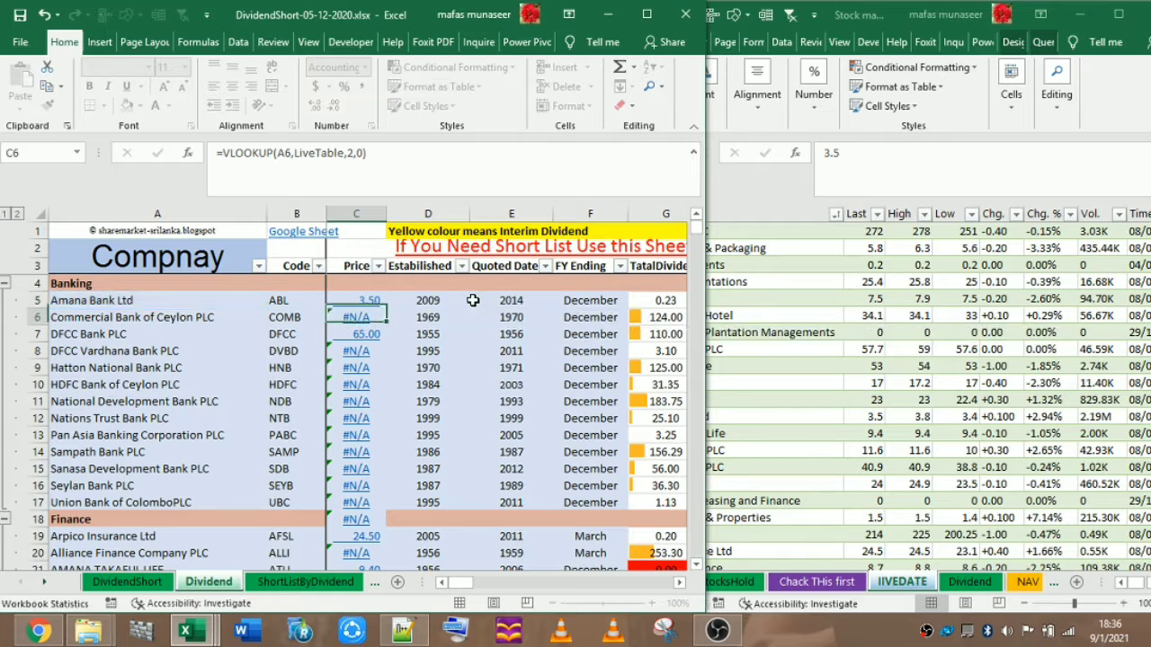
Fill the approximate-match lookup formula from C5 down the whole Price column.
click(378, 302)
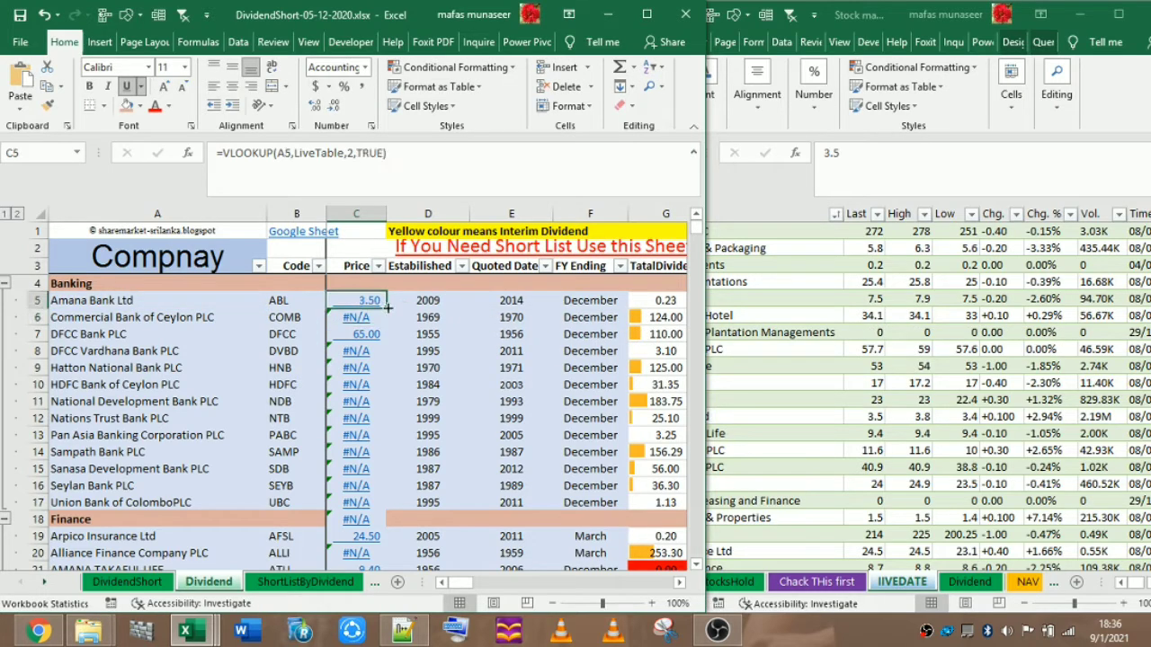
double_click(387, 308)
scroll(369, 358, down, 6)
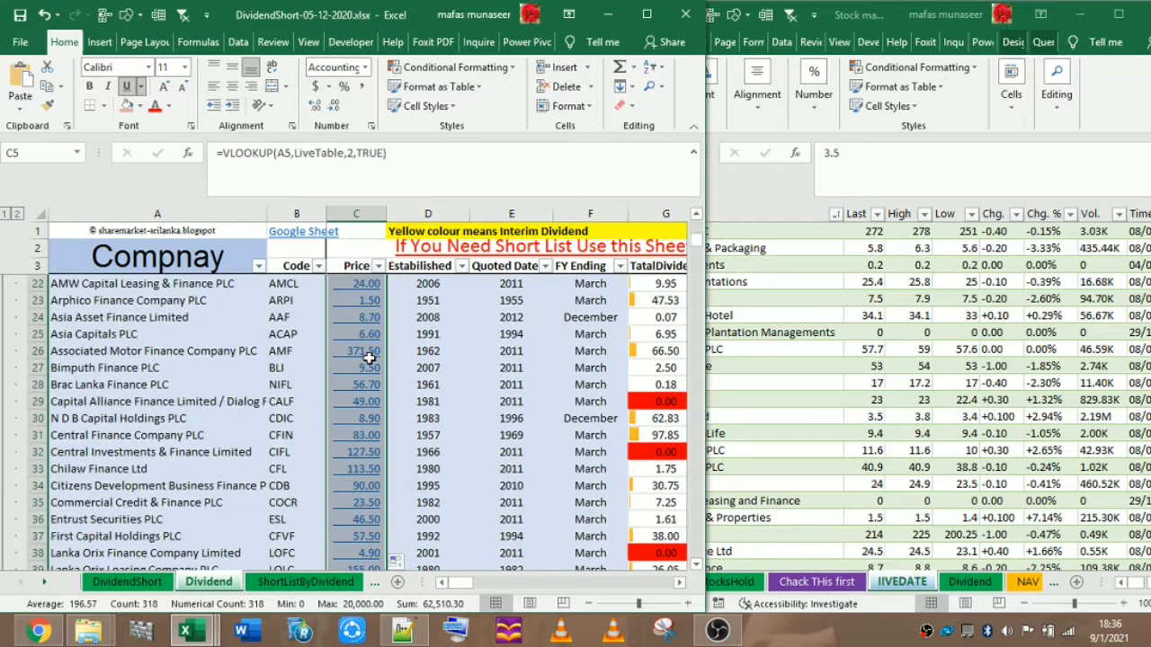
Review the filled Price column, including the value beside the Footwear & Textile category heading.
scroll(369, 358, down, 20)
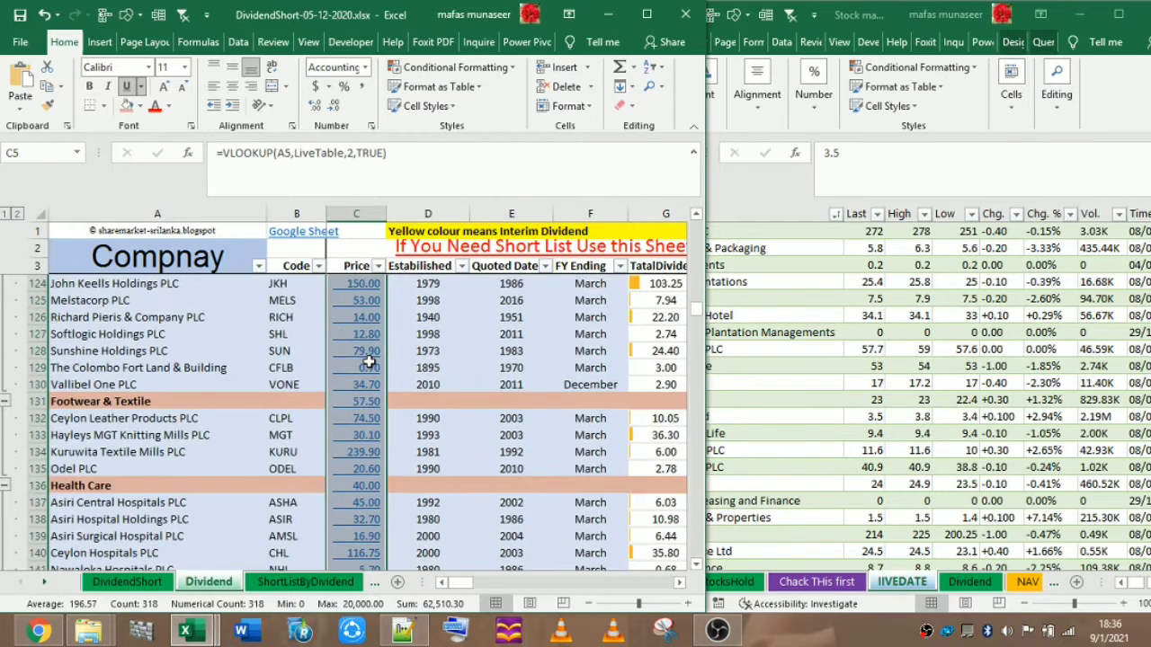
scroll(369, 361, down, 5)
scroll(369, 361, up, 5)
click(76, 404)
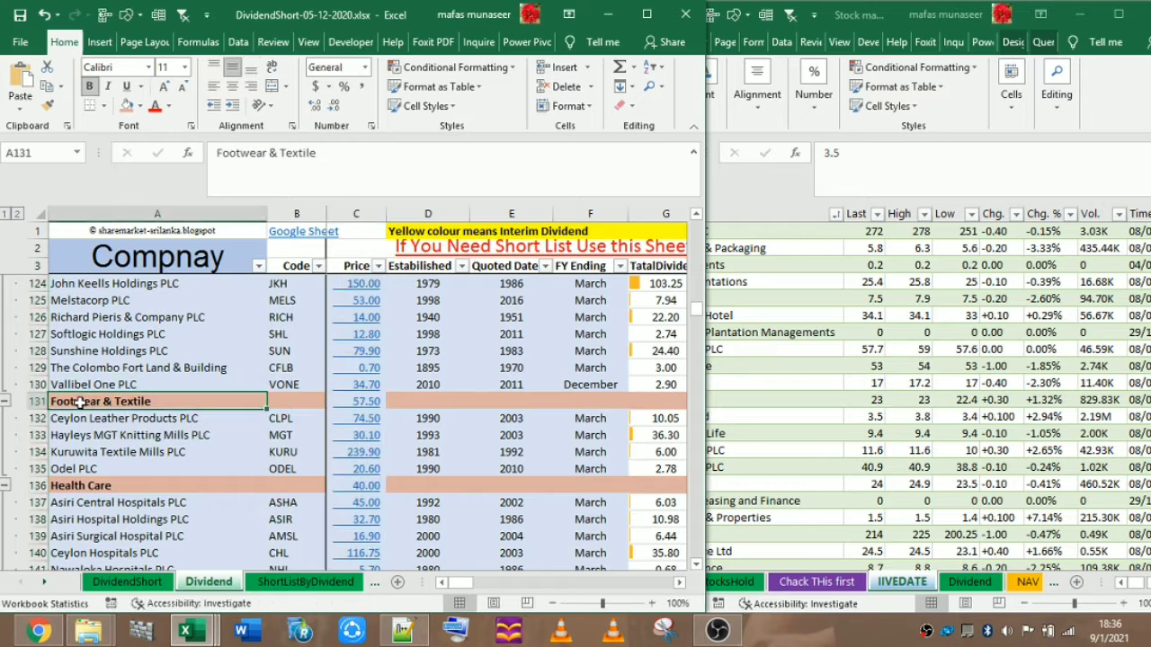
drag(322, 403, 332, 403)
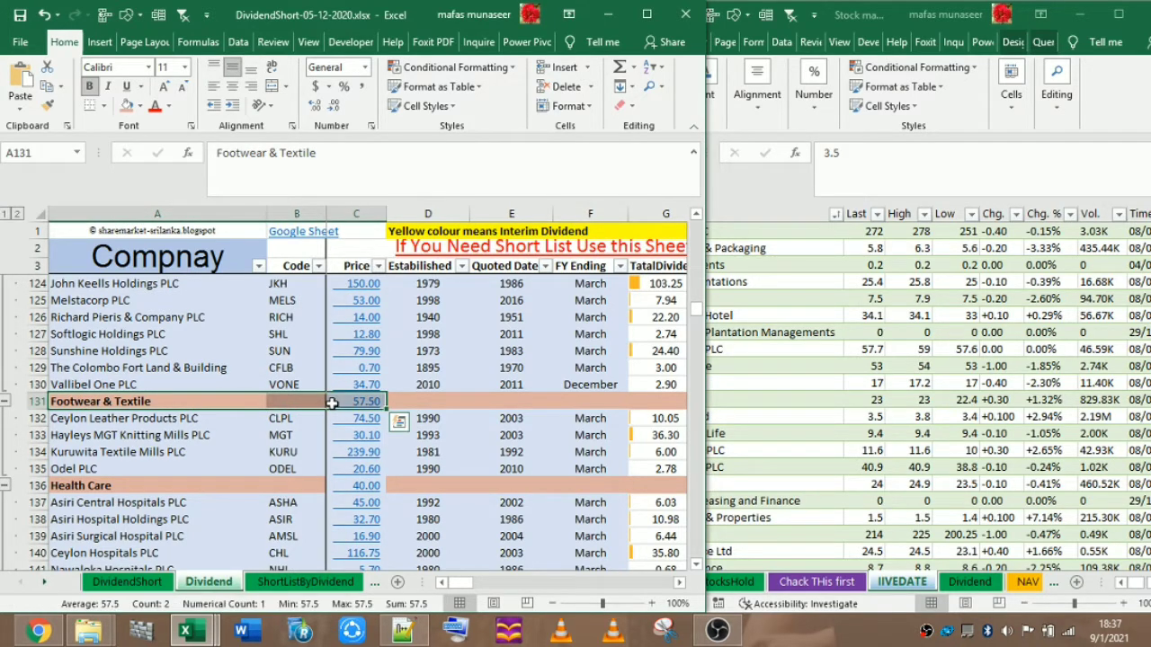
scroll(351, 402, up, 15)
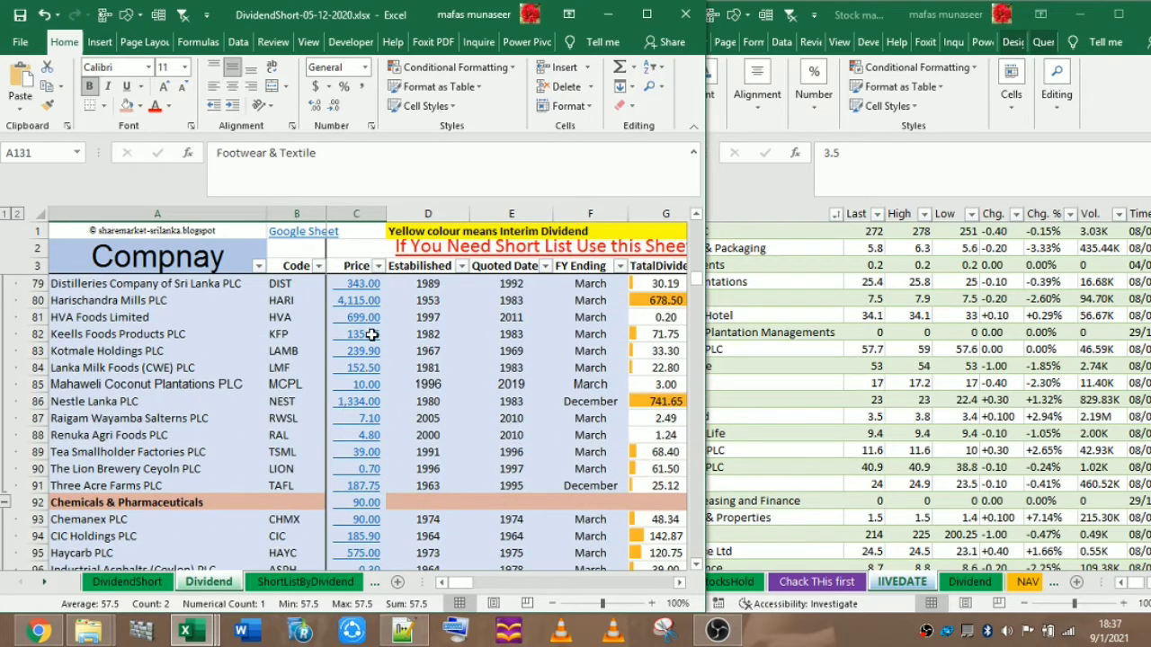
scroll(372, 333, up, 11)
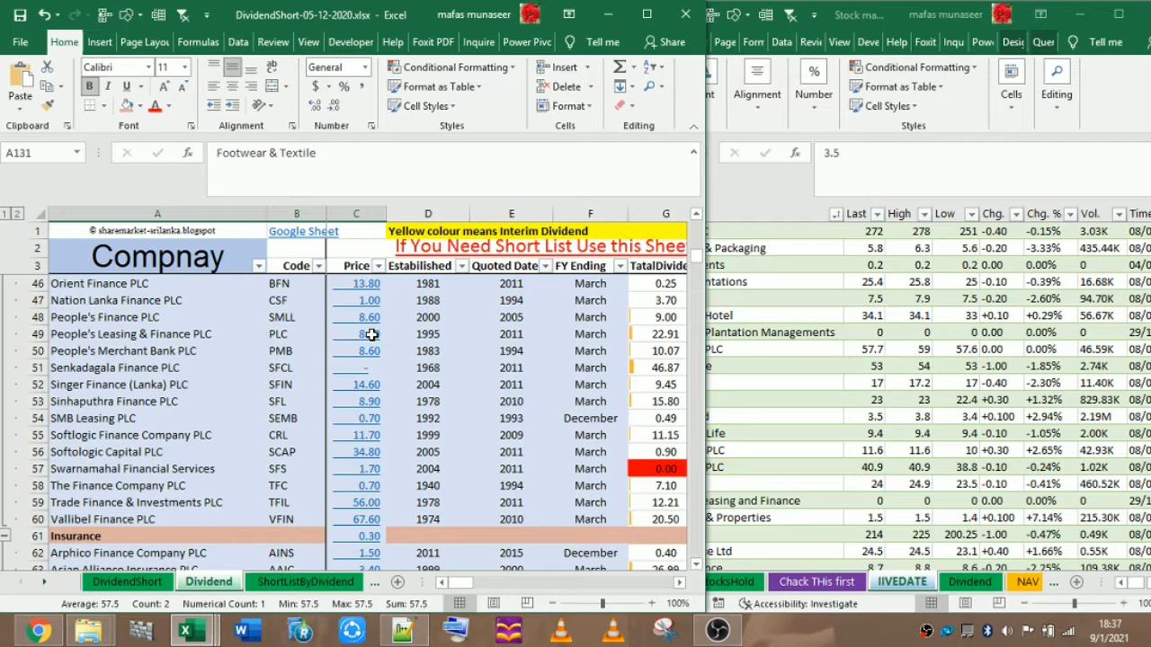
scroll(371, 334, up, 14)
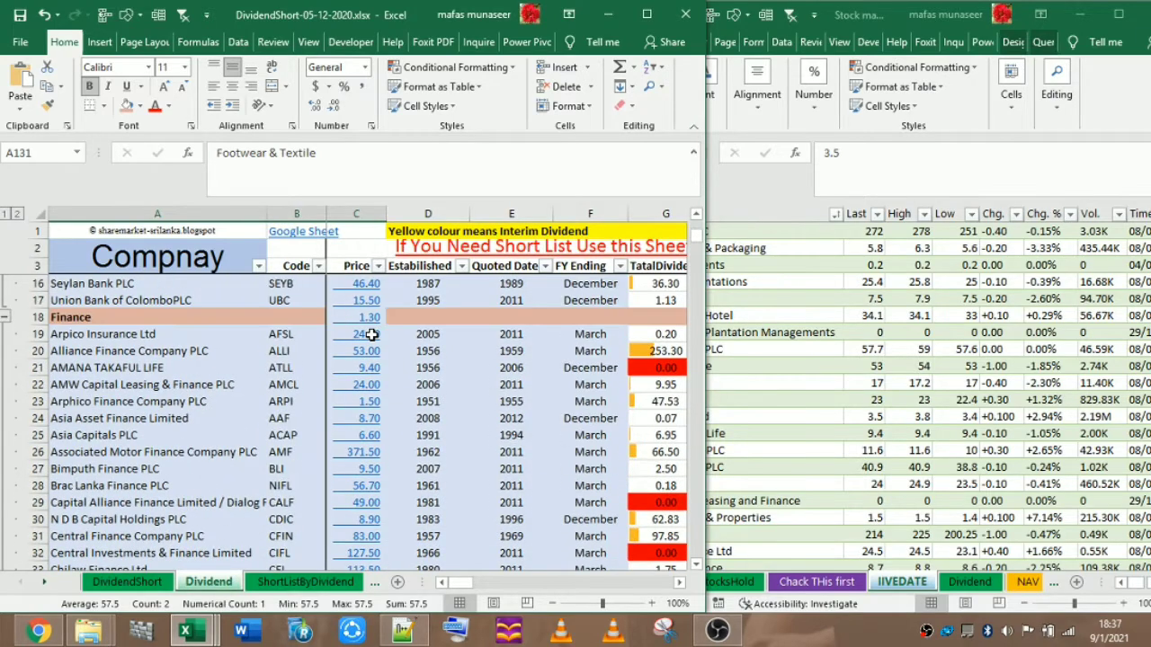
Compare the Amana Bank Ltd price in C5 with its Last price in the live stock workbook.
click(346, 302)
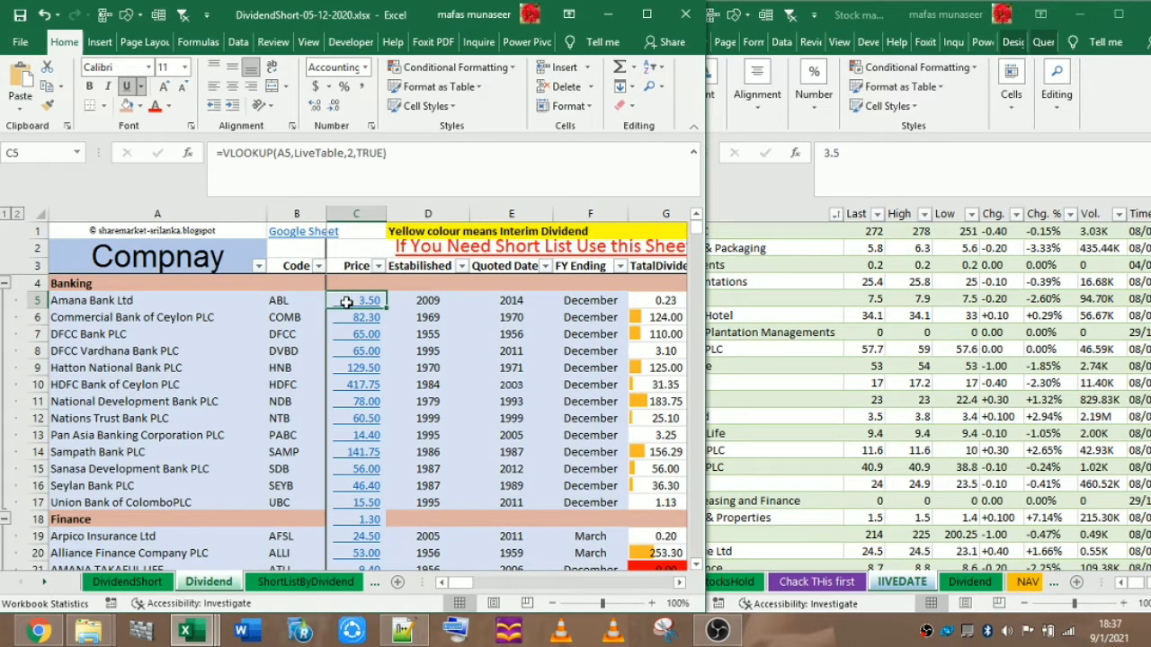
click(835, 314)
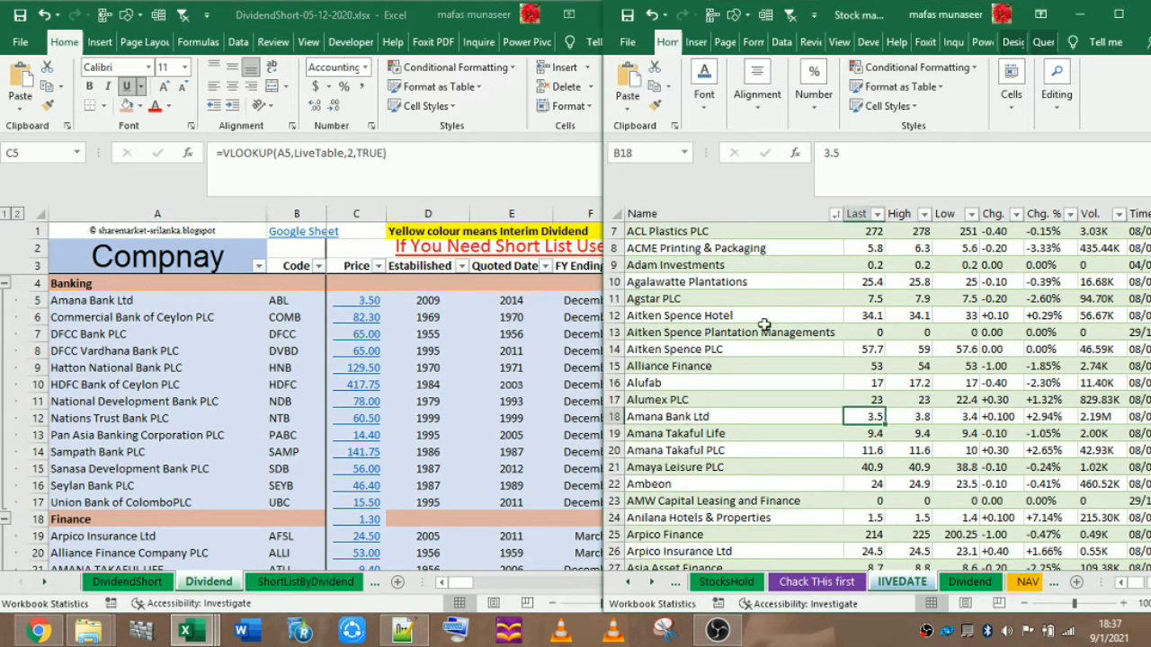
click(352, 309)
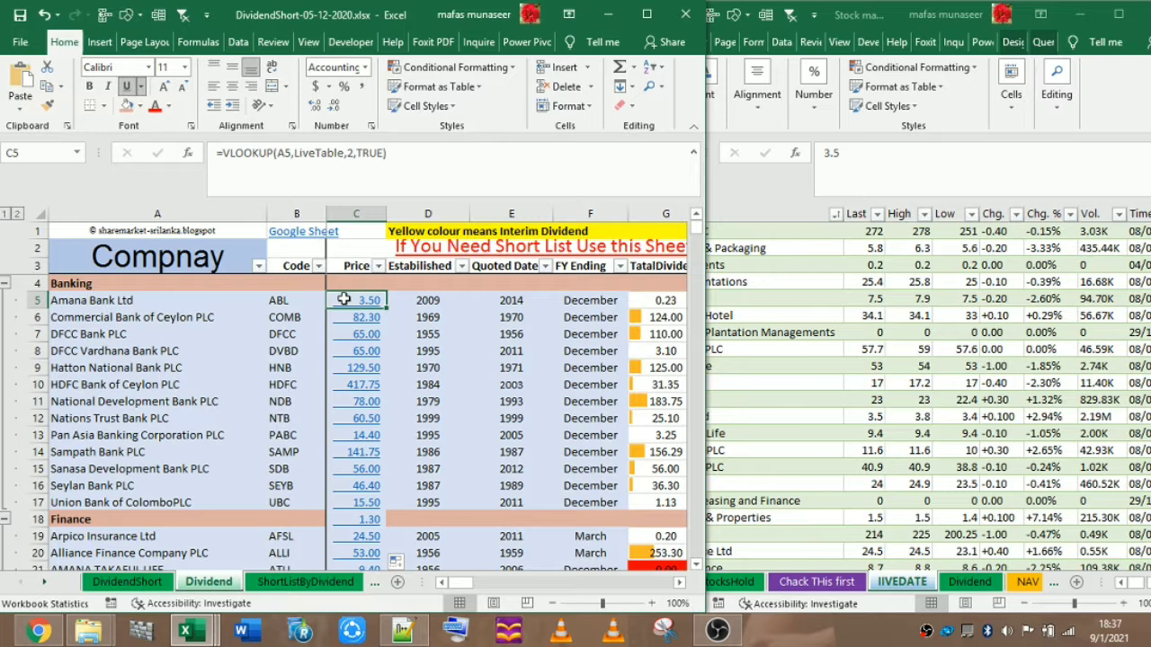
Copy the complete HYPERLINK formula from the Today Price cell H9 on the stock workbook's StocksHold sheet, then return to the live data sheet.
click(820, 336)
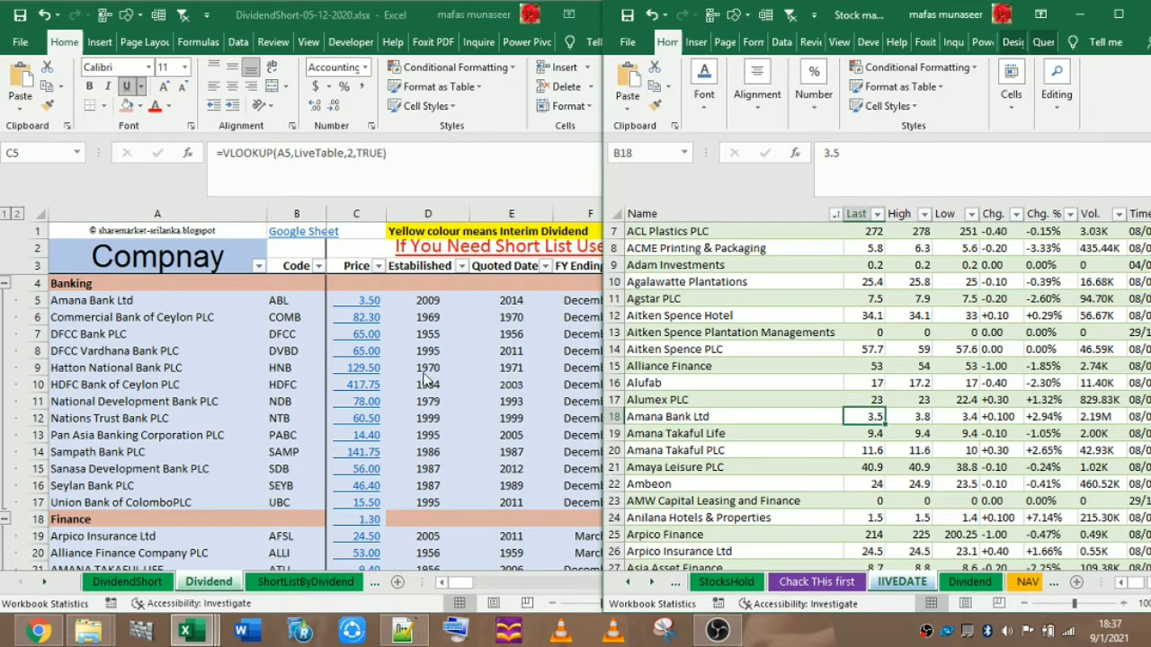
click(354, 306)
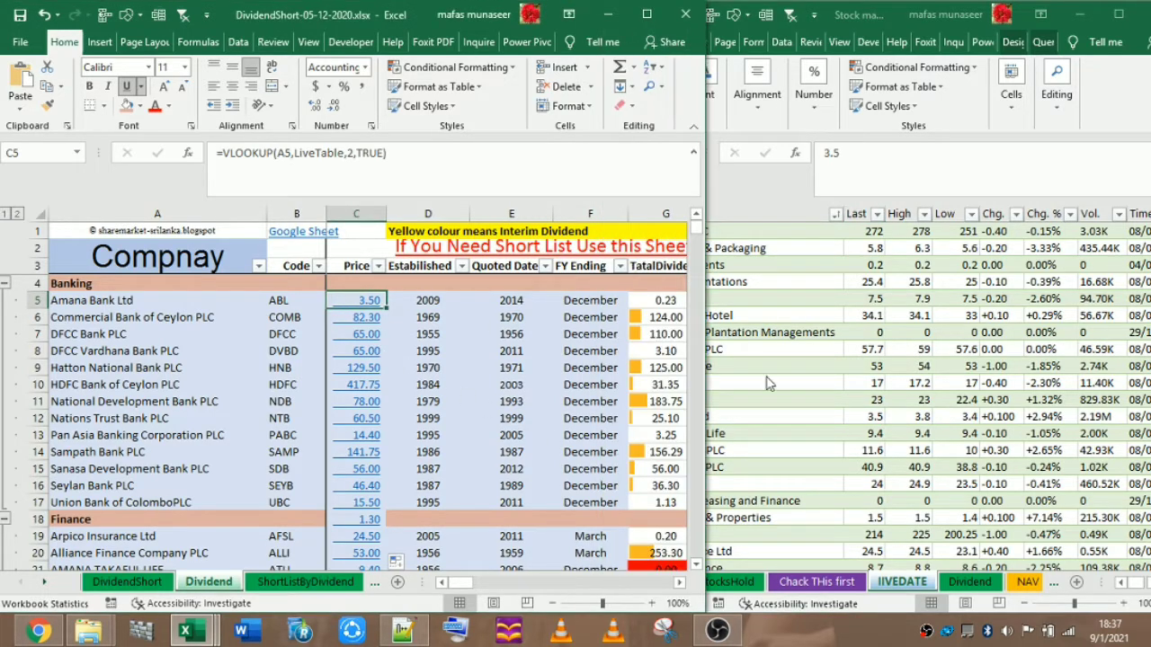
click(835, 390)
click(822, 583)
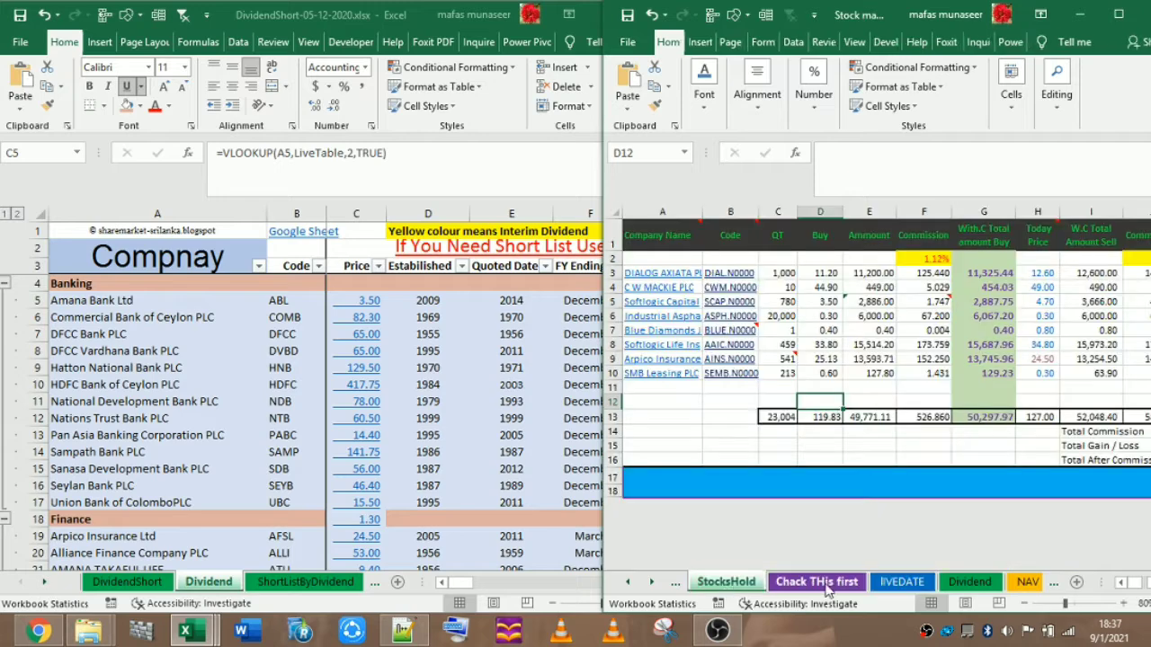
right_click(1025, 362)
click(1069, 172)
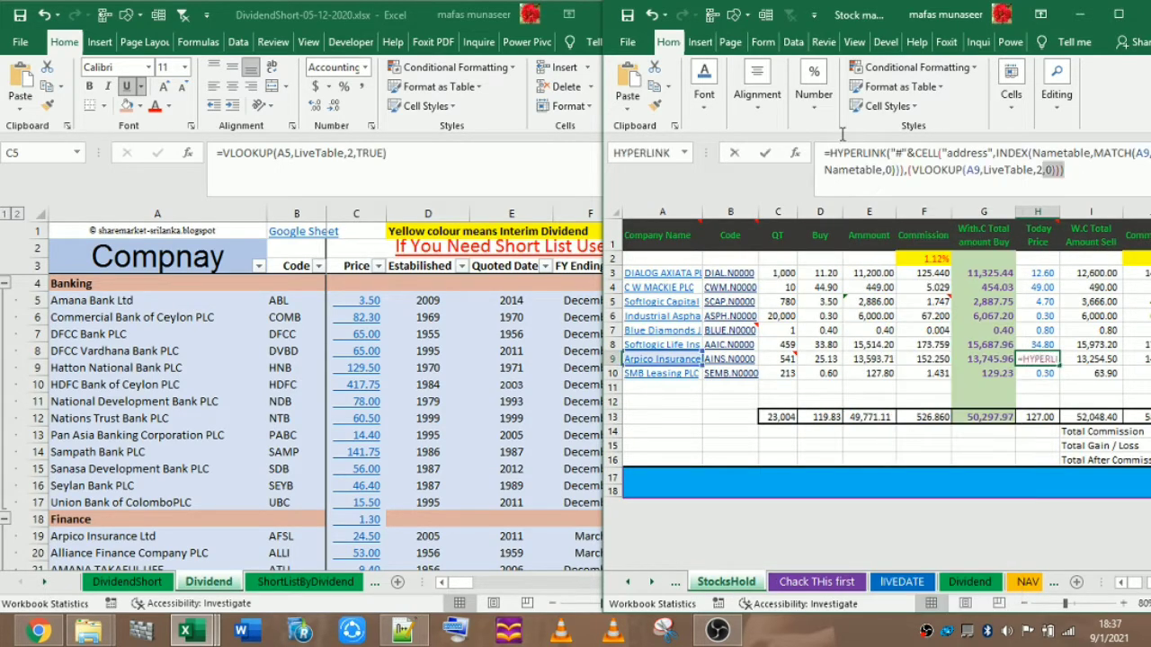
drag(843, 135, 765, 123)
key(ctrl+c)
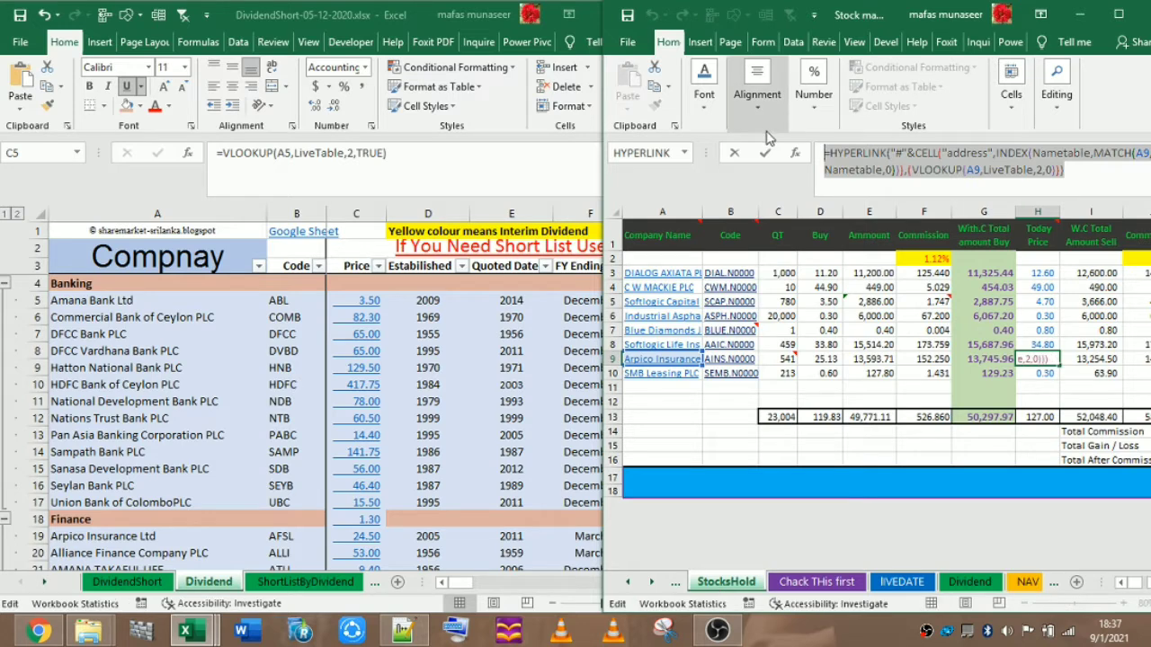
click(393, 337)
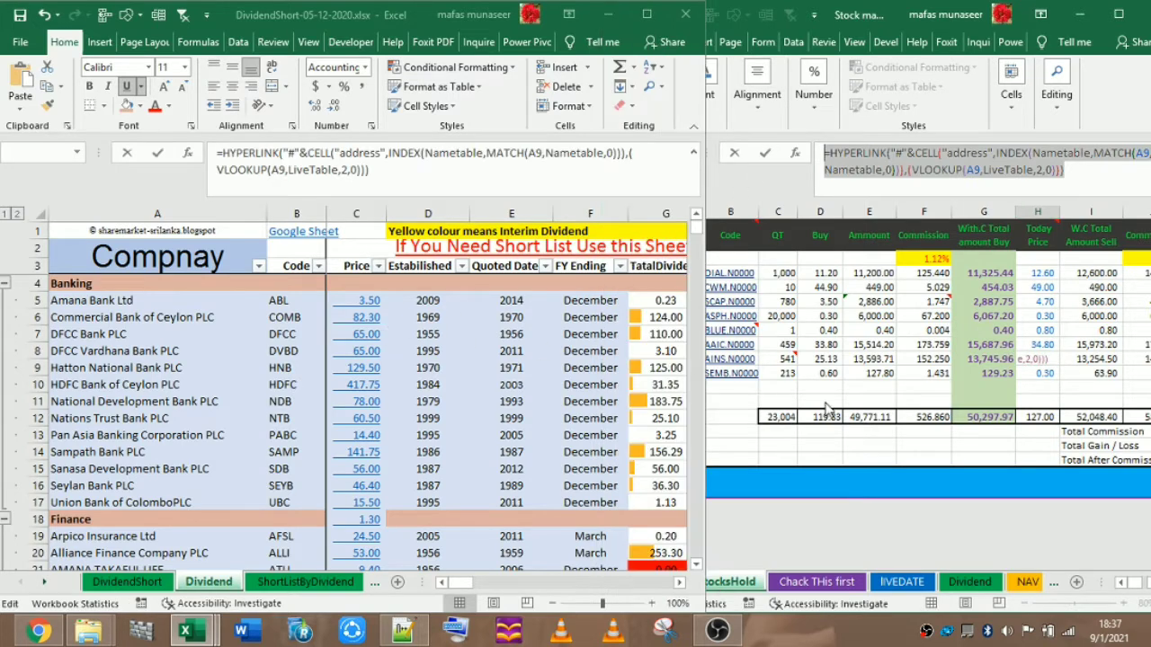
click(953, 462)
key(Escape)
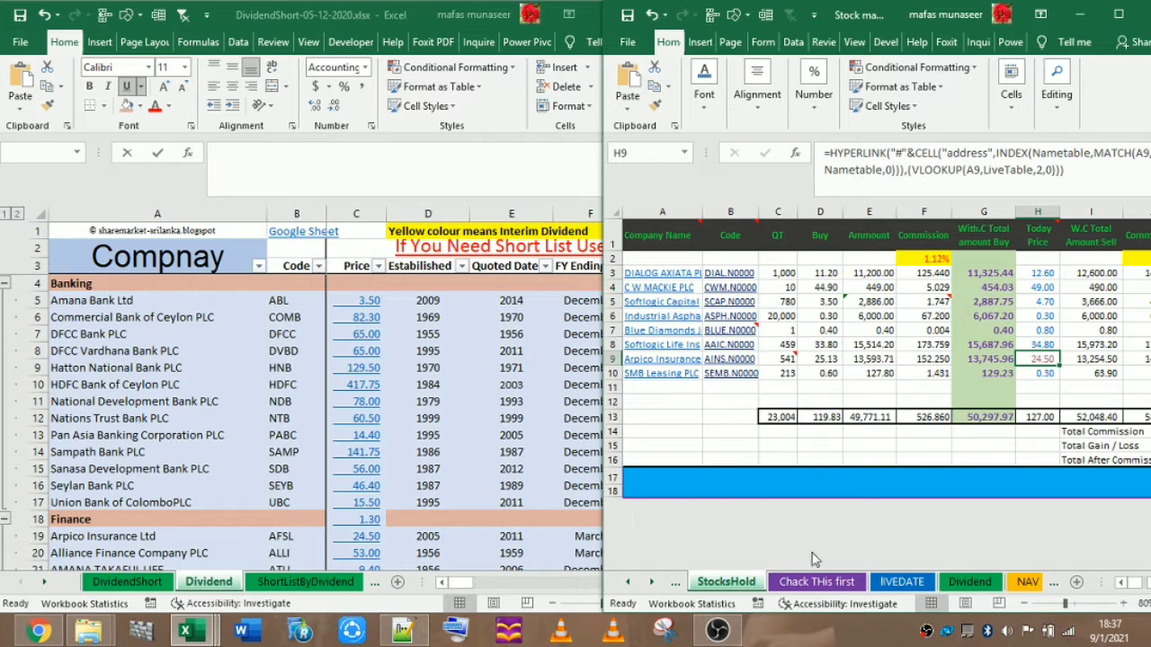
click(902, 581)
Insert the copied HYPERLINK formula ahead of the existing VLOOKUP in C5 of the Dividend sheet.
click(380, 305)
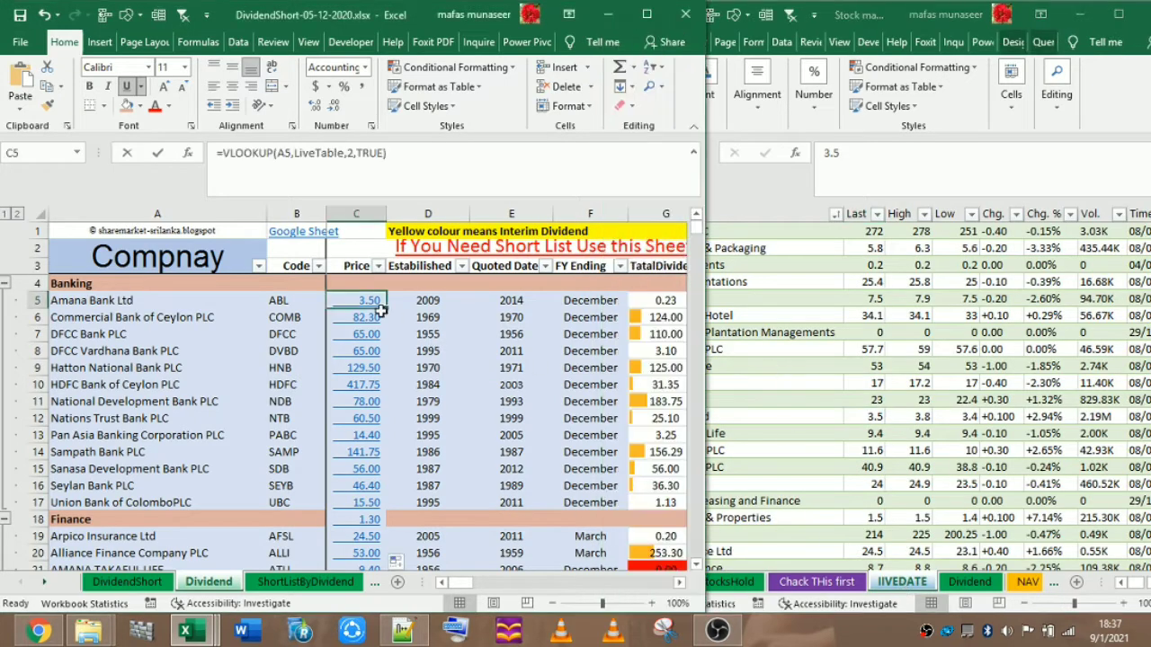
click(227, 156)
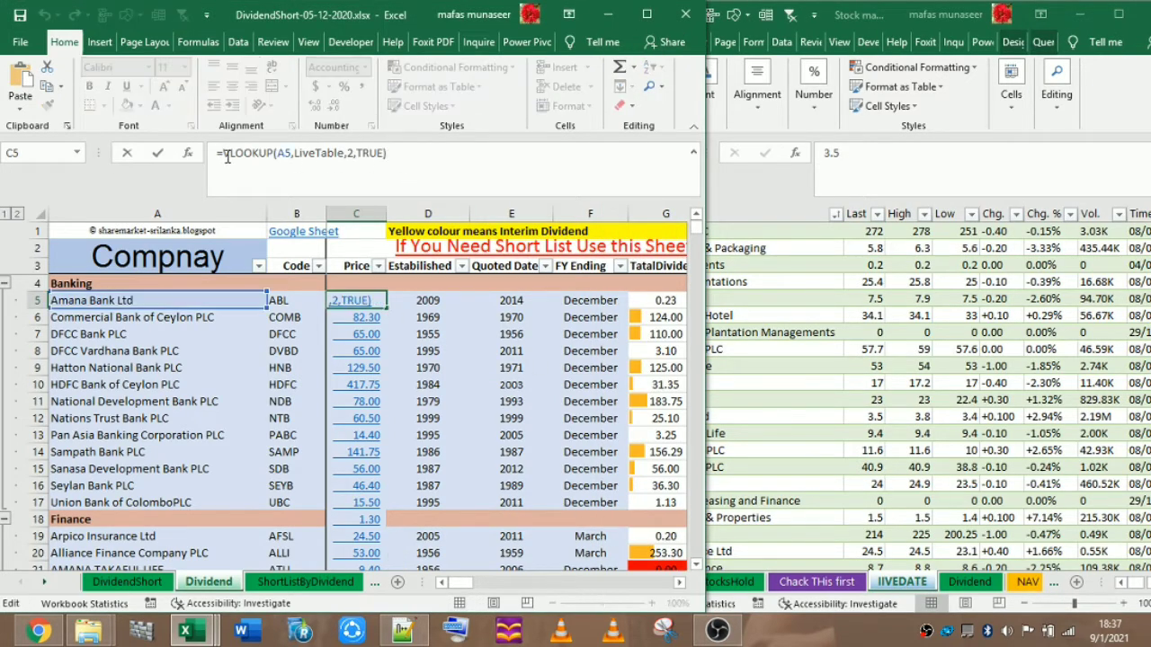
drag(224, 157, 206, 158)
key(ctrl+v)
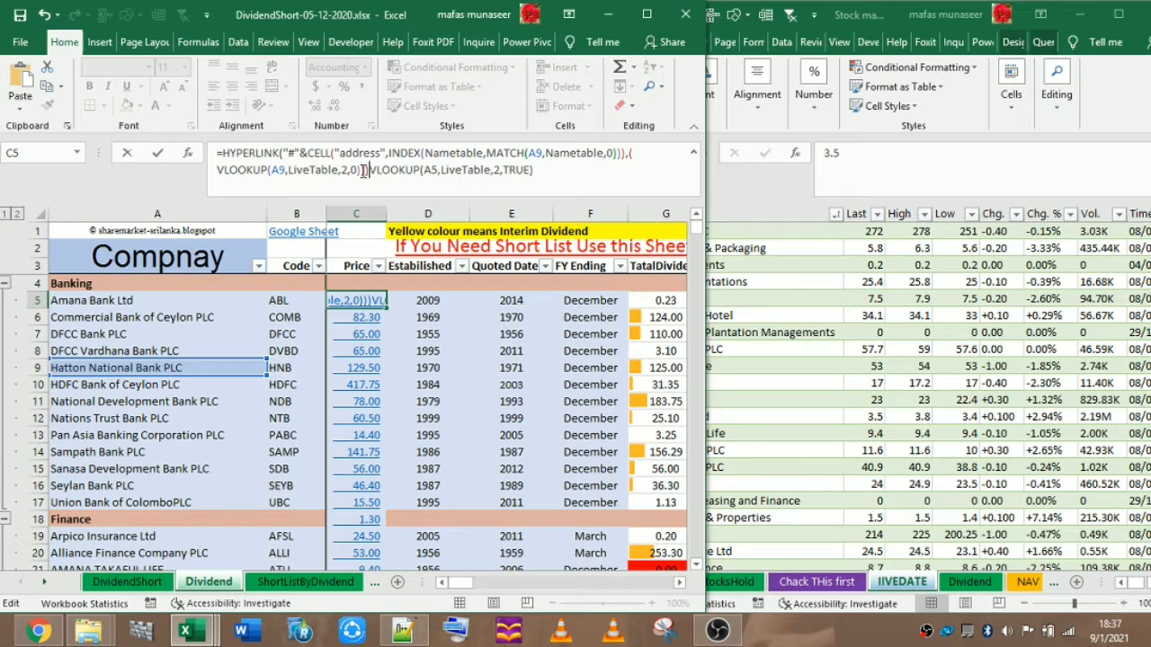
Point the MATCH and first VLOOKUP references in C5 to A5, then commit the formula with the suggested correction.
click(255, 153)
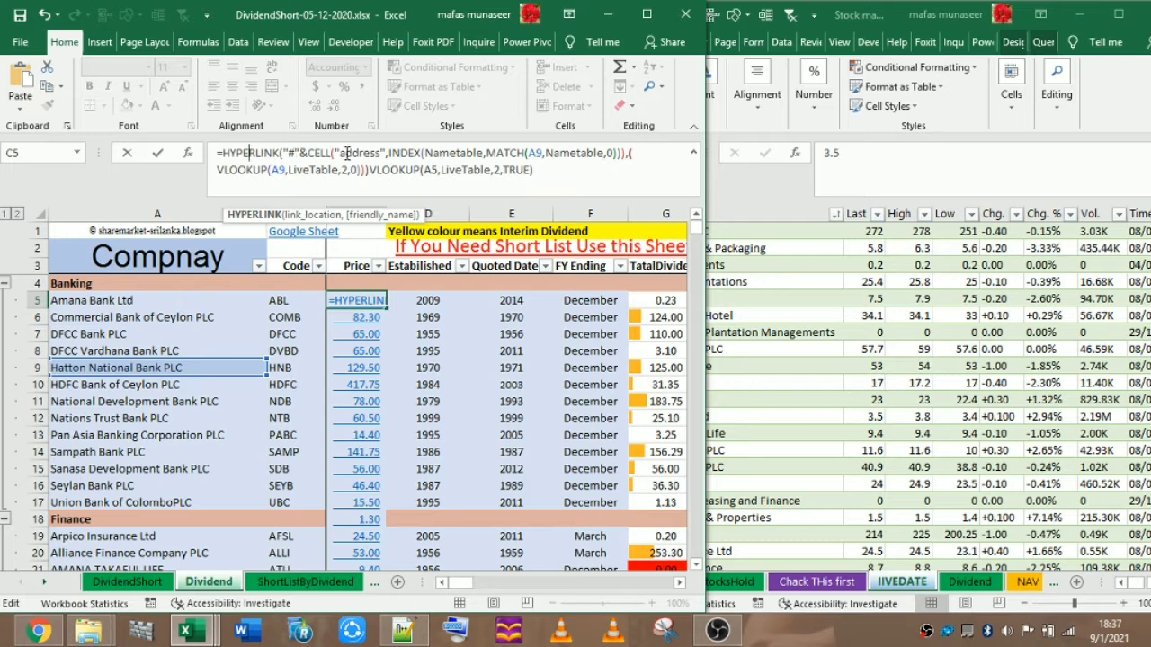
double_click(436, 153)
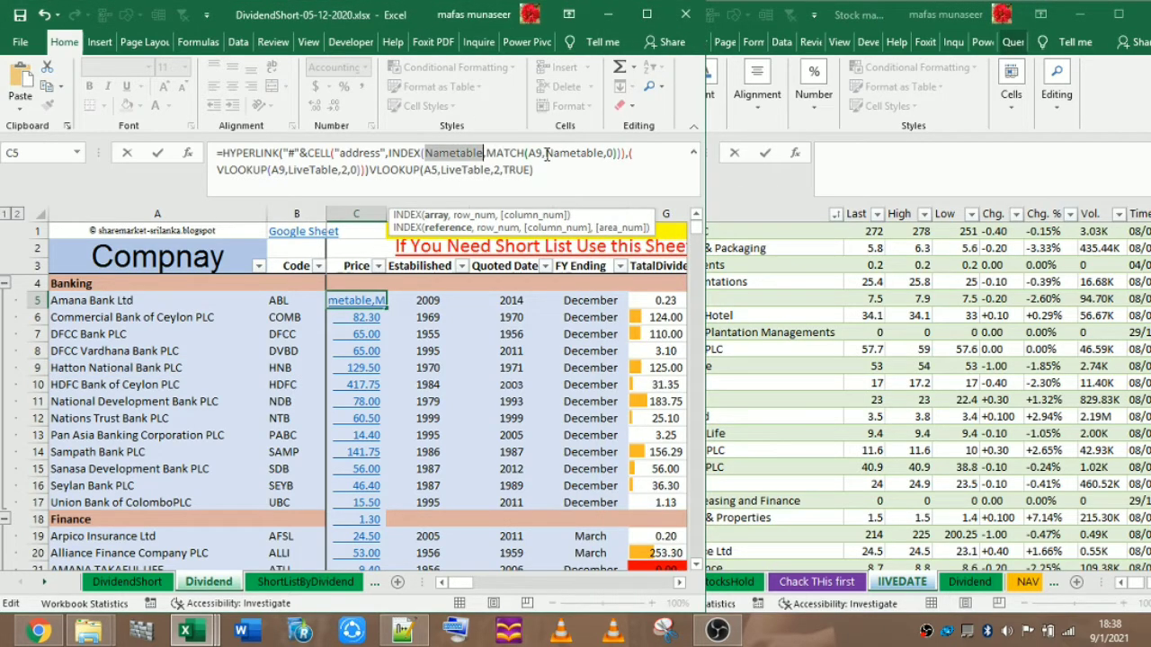
double_click(534, 153)
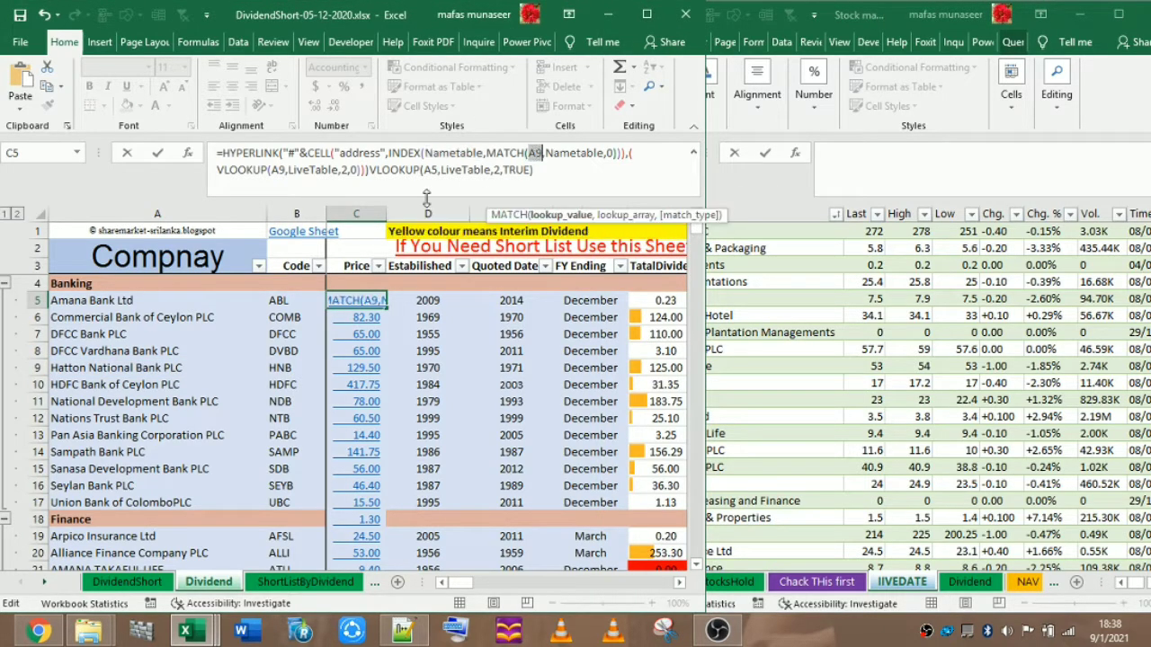
double_click(336, 310)
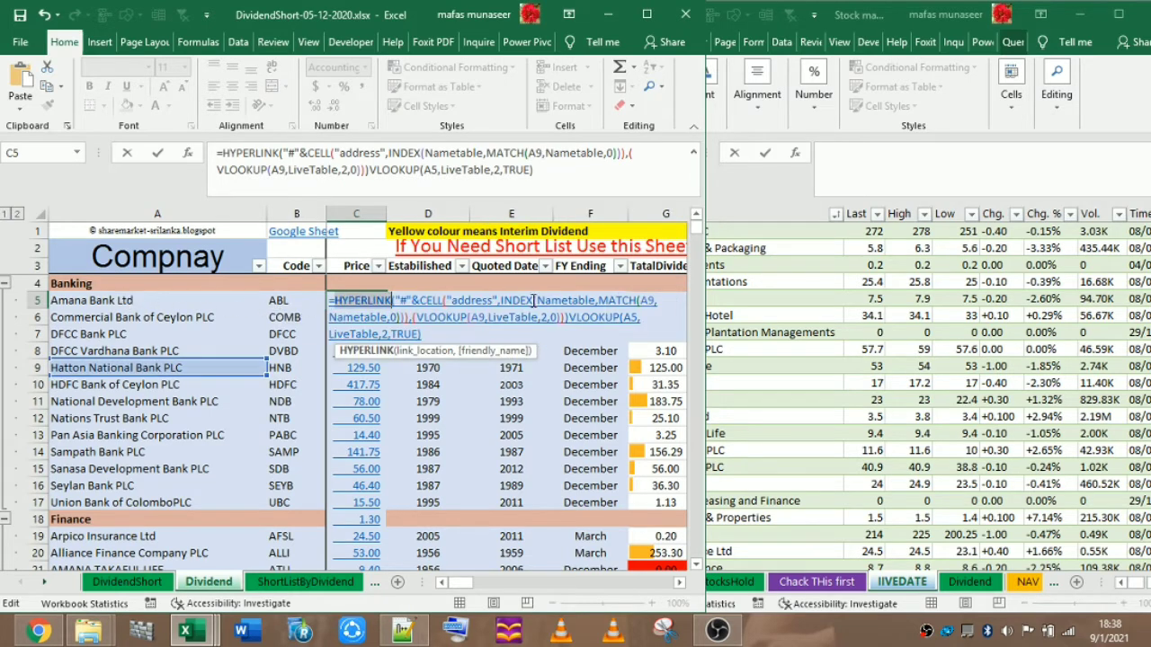
double_click(647, 302)
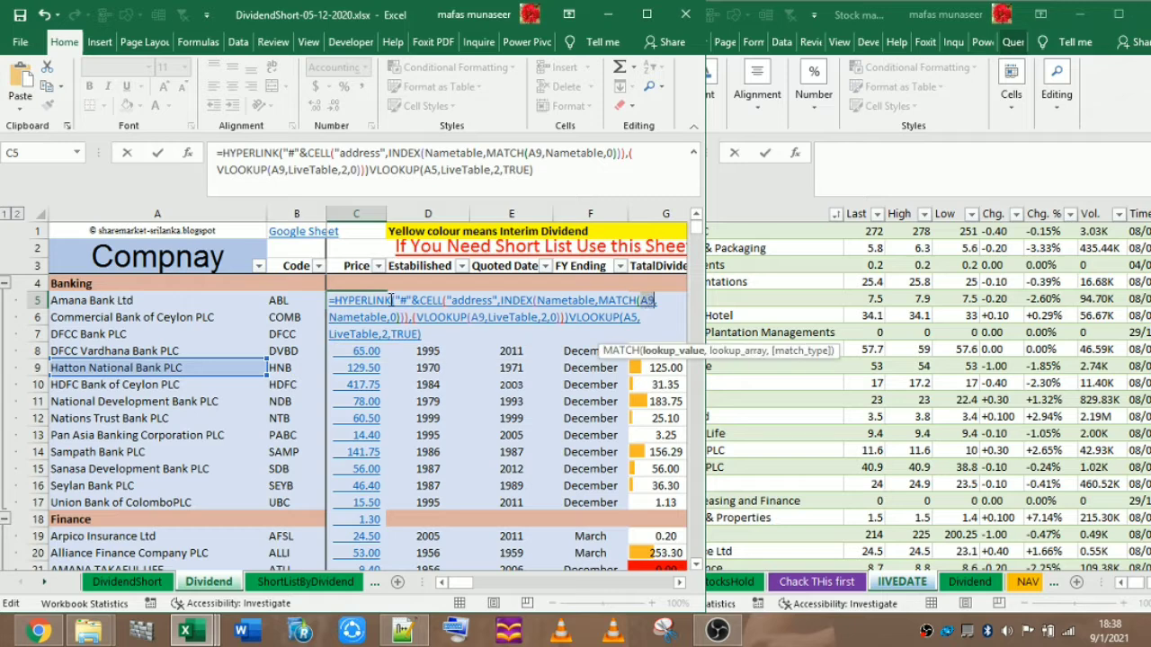
click(99, 300)
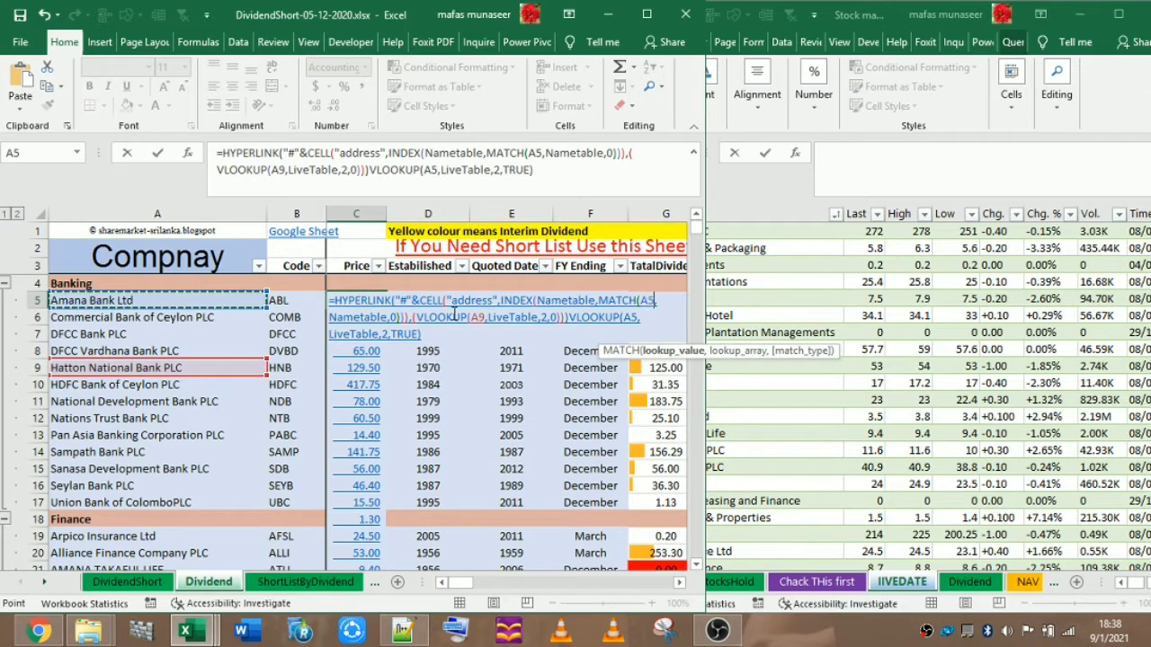
double_click(477, 316)
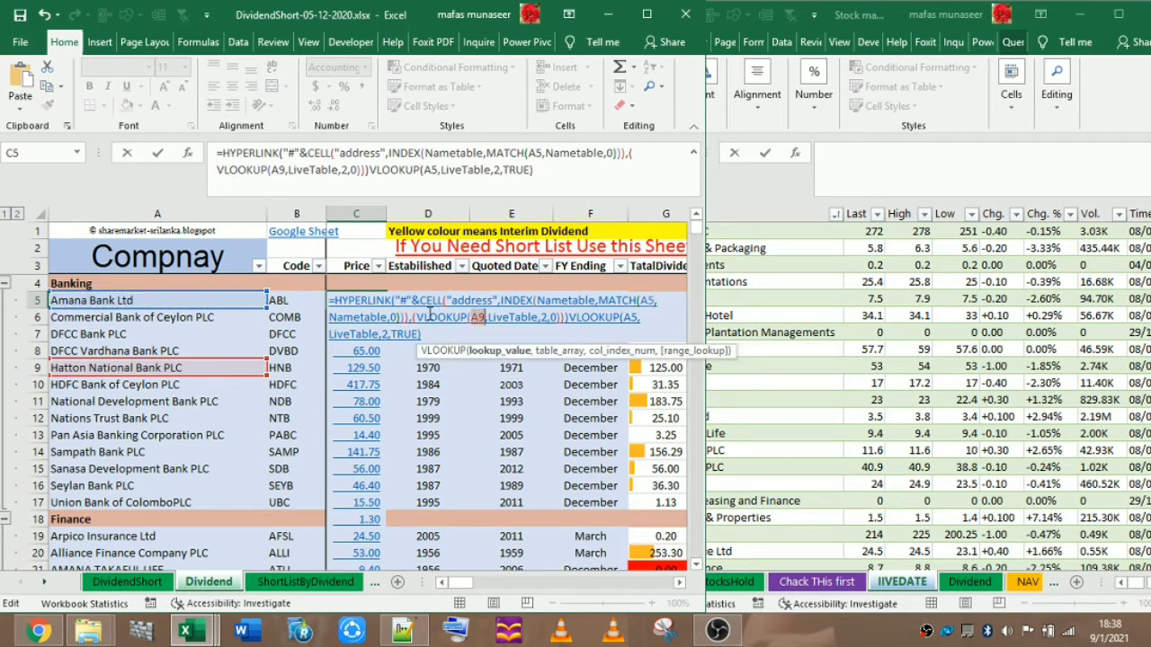
click(106, 303)
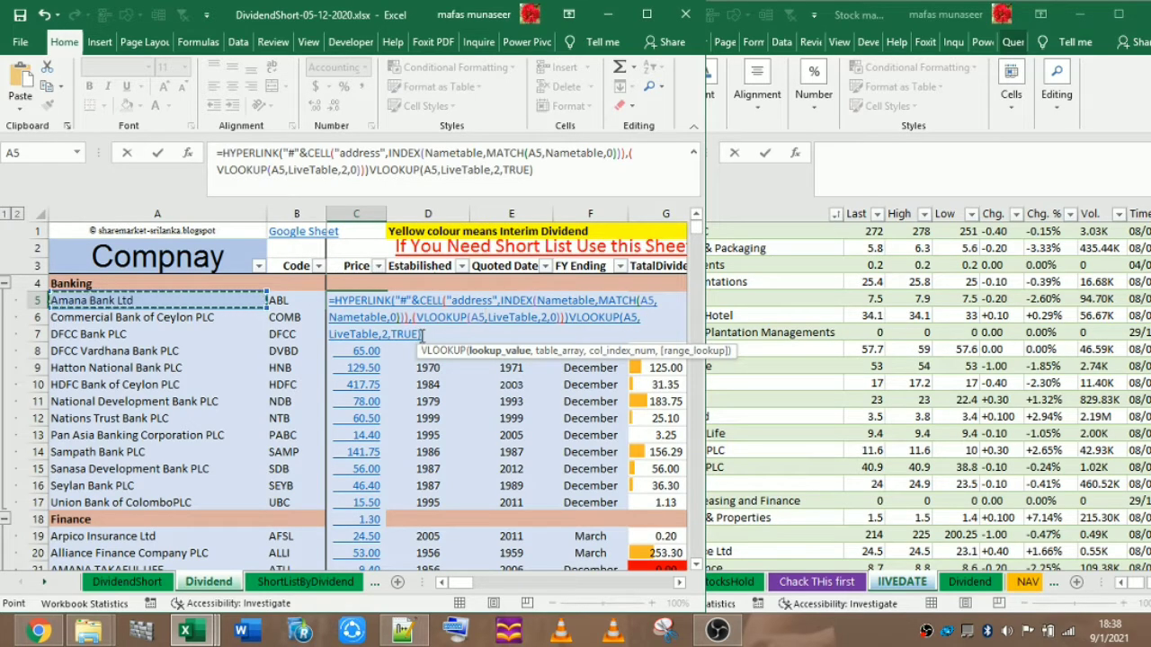
key(Return)
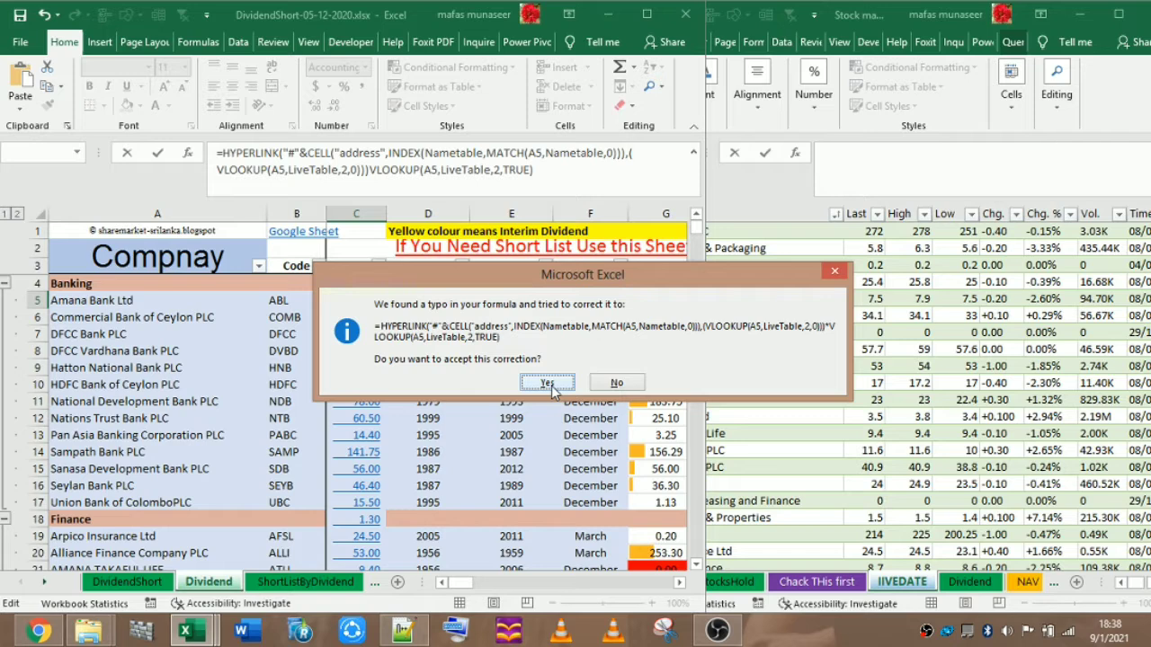
click(549, 383)
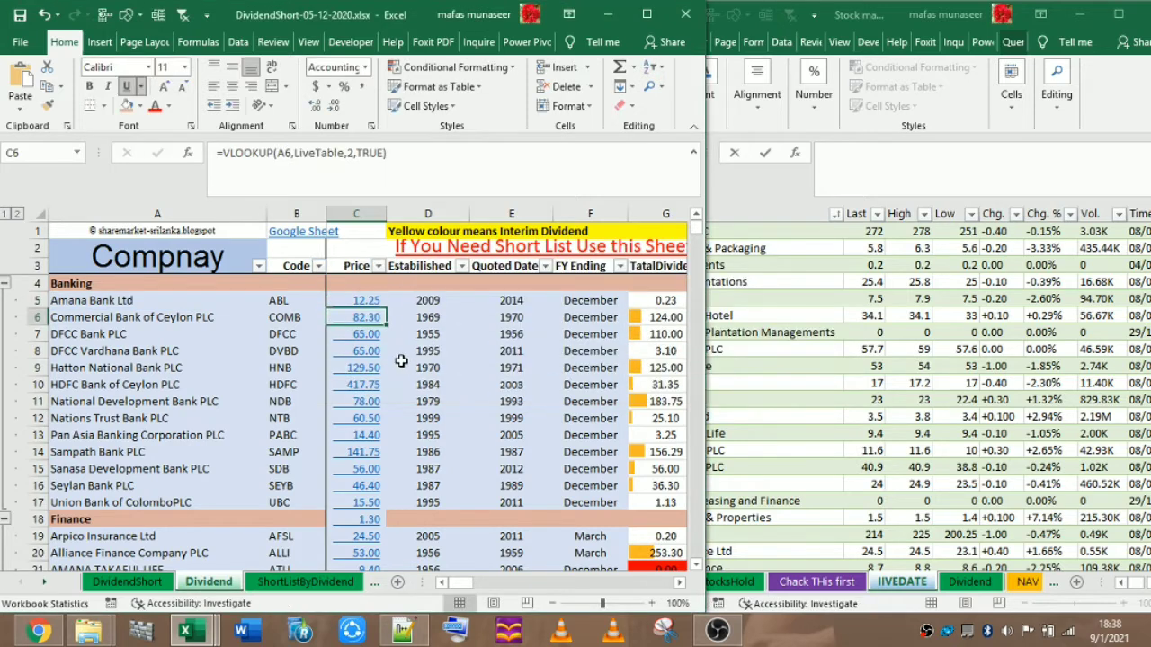
Remove the extra VLOOKUP(A5,LiveTable,2,0) from C5 and close the parentheses so the formula ends with (VLOOKUP(A5,LiveTable,2,TRUE))).
click(358, 304)
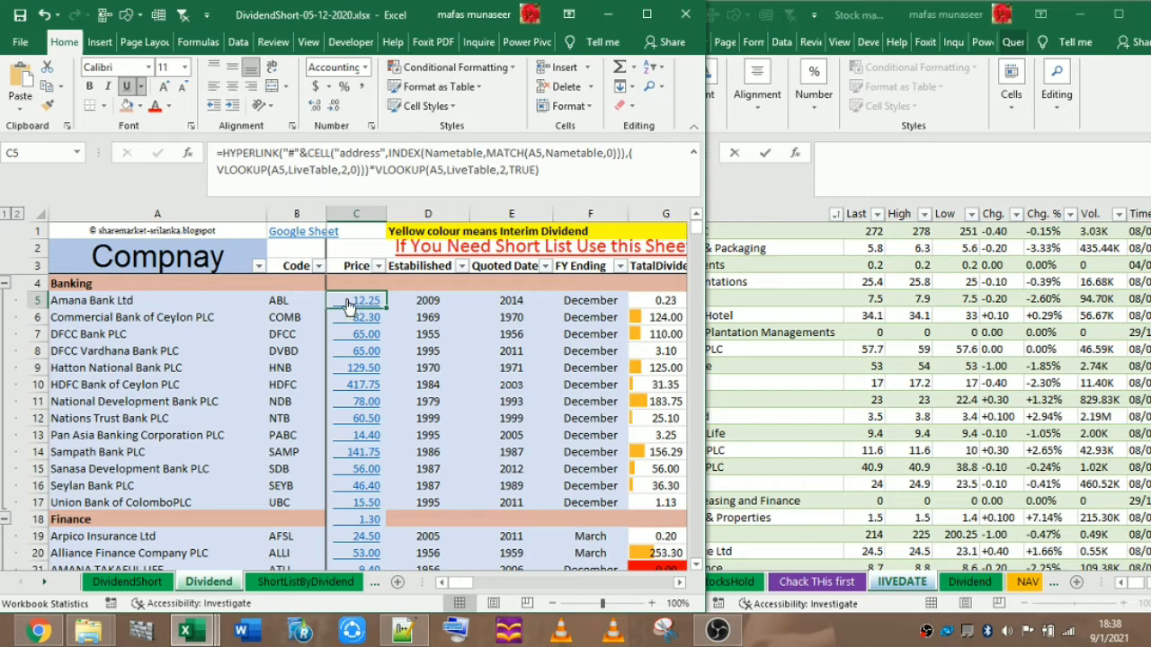
double_click(349, 306)
click(573, 318)
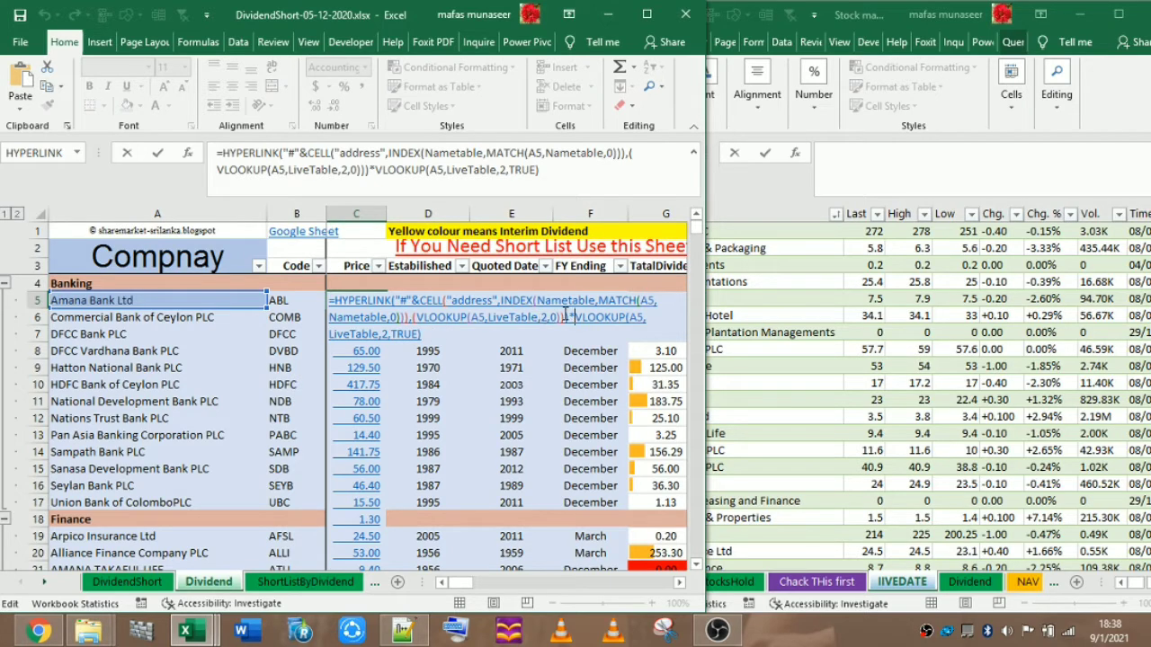
drag(574, 318, 417, 316)
text(\)
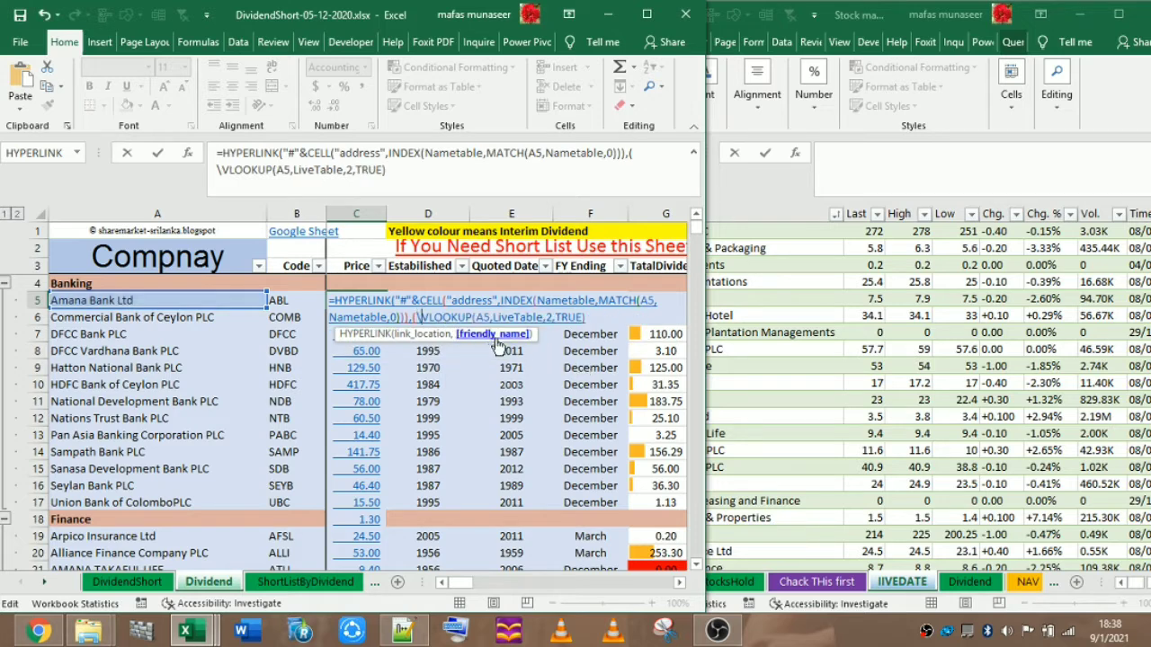
key(BackSpace)
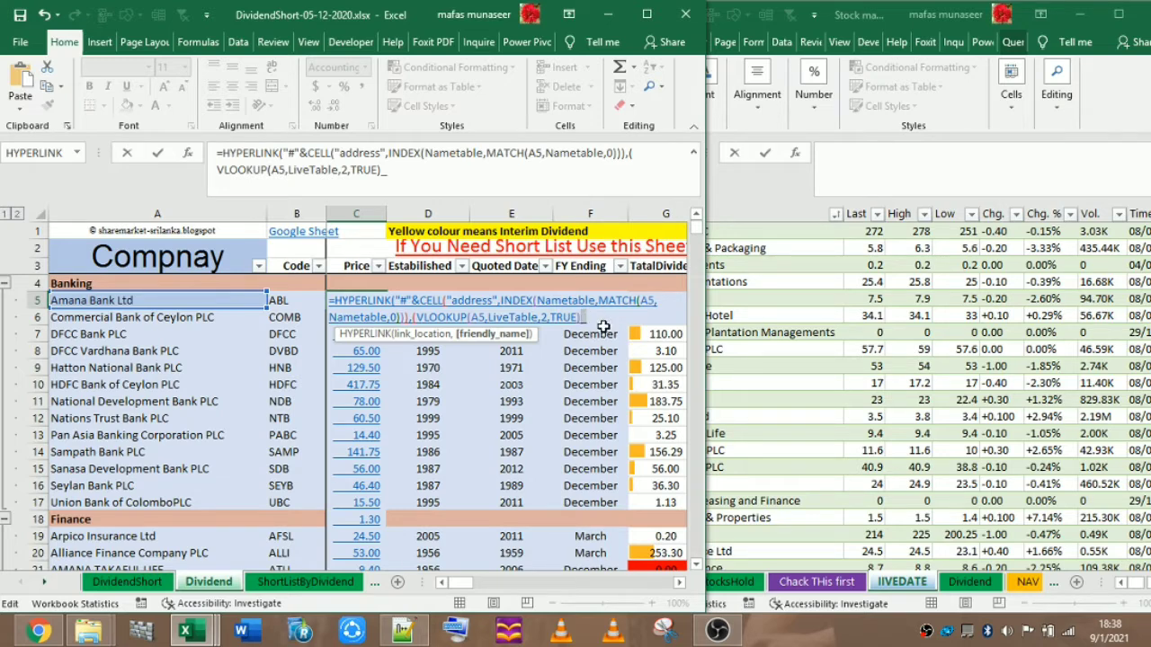
text())
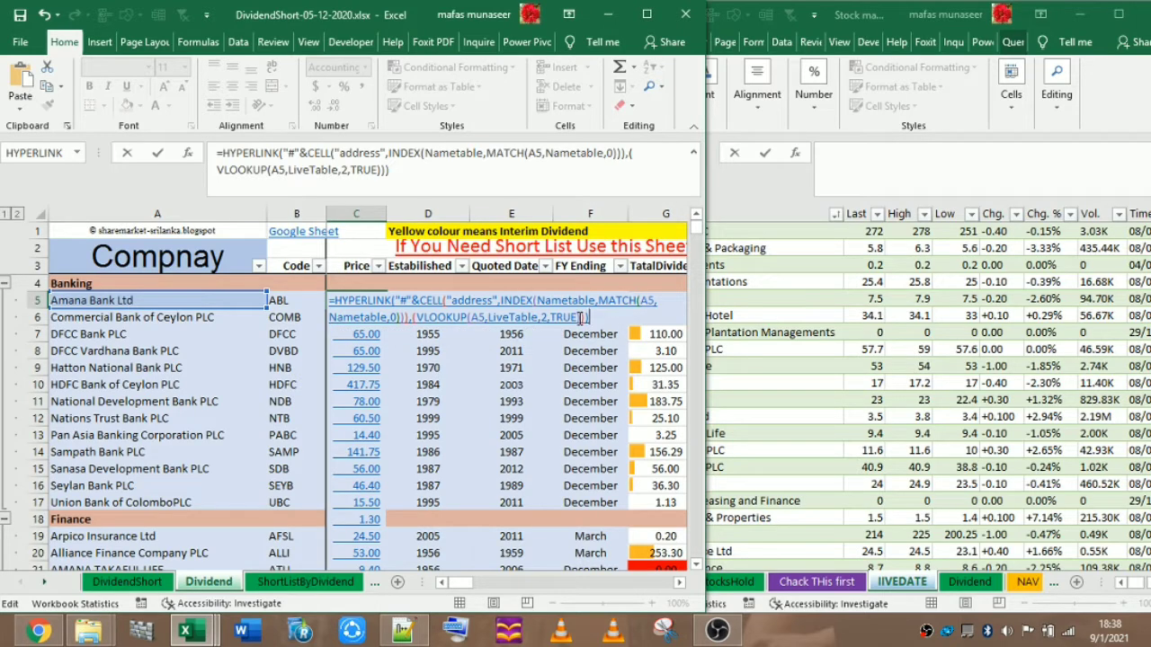
key(Return)
Test the C5 price link to the Amana Bank Ltd row, including with the Chack THis first sheet open in the stock workbook.
click(368, 303)
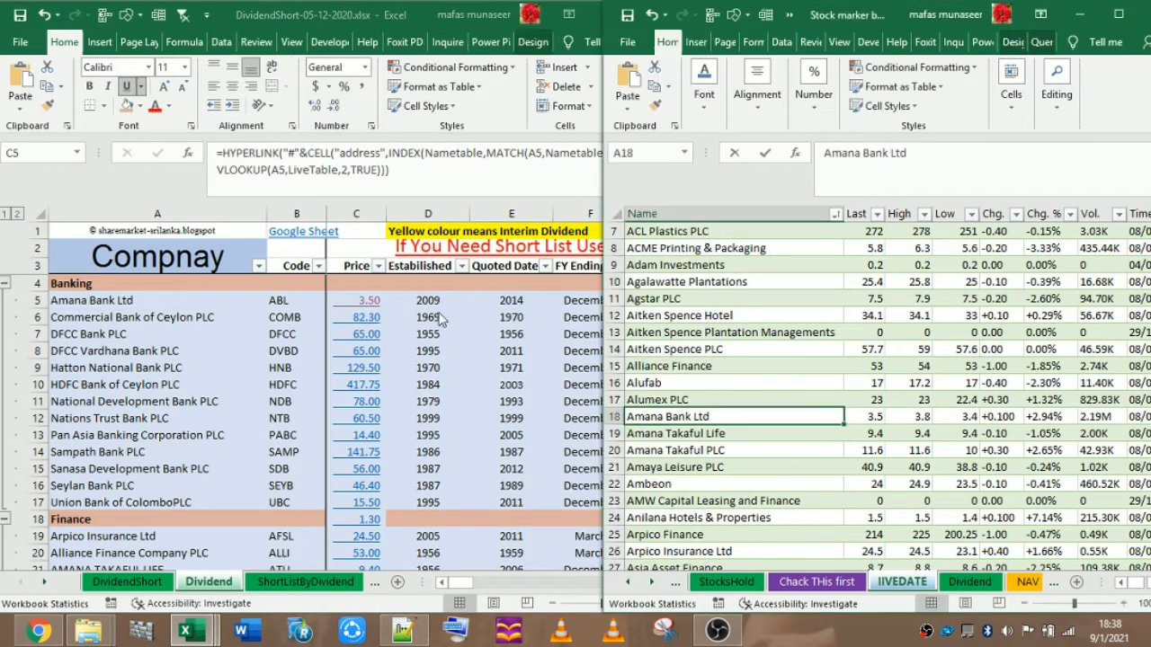
click(677, 431)
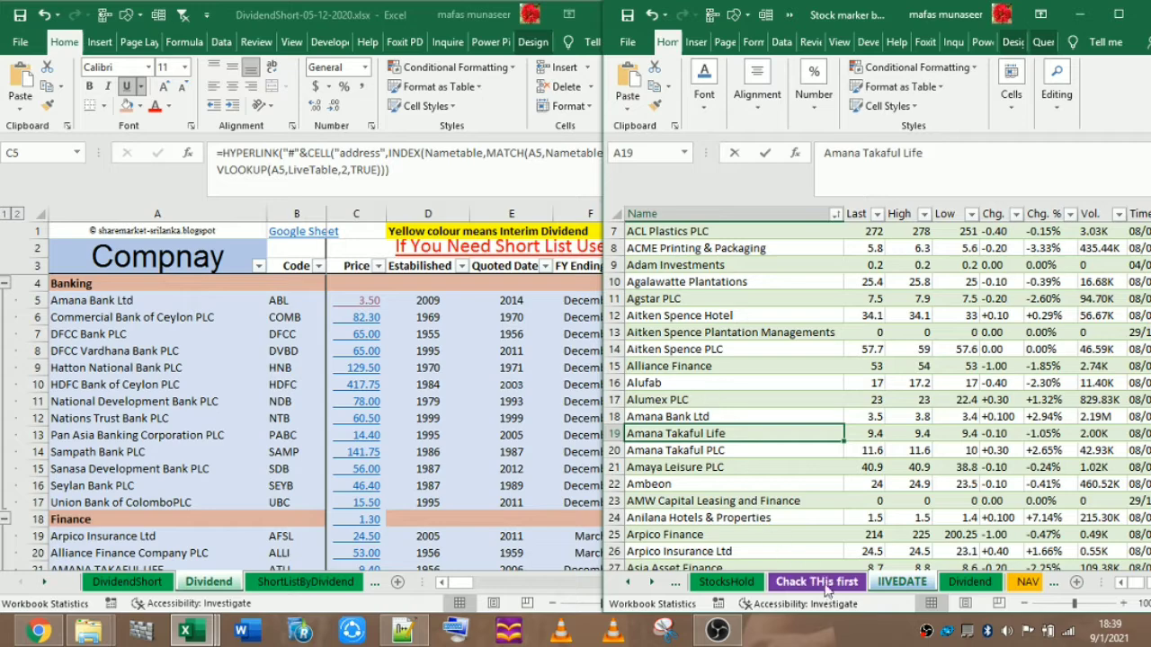
click(817, 582)
click(367, 306)
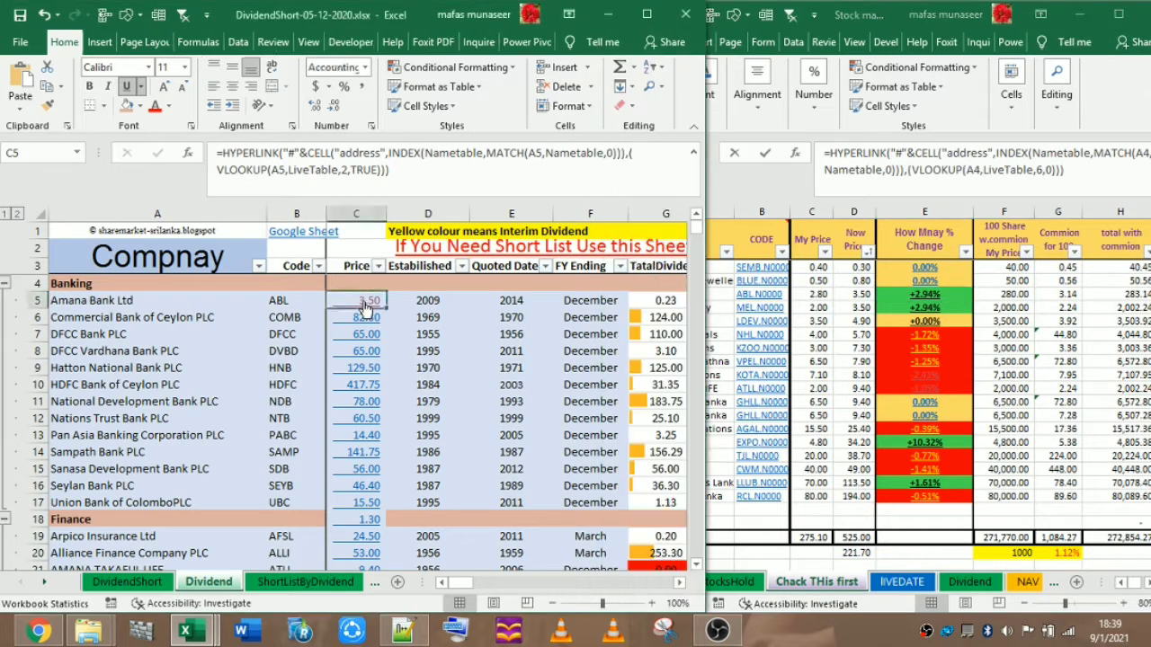
click(367, 304)
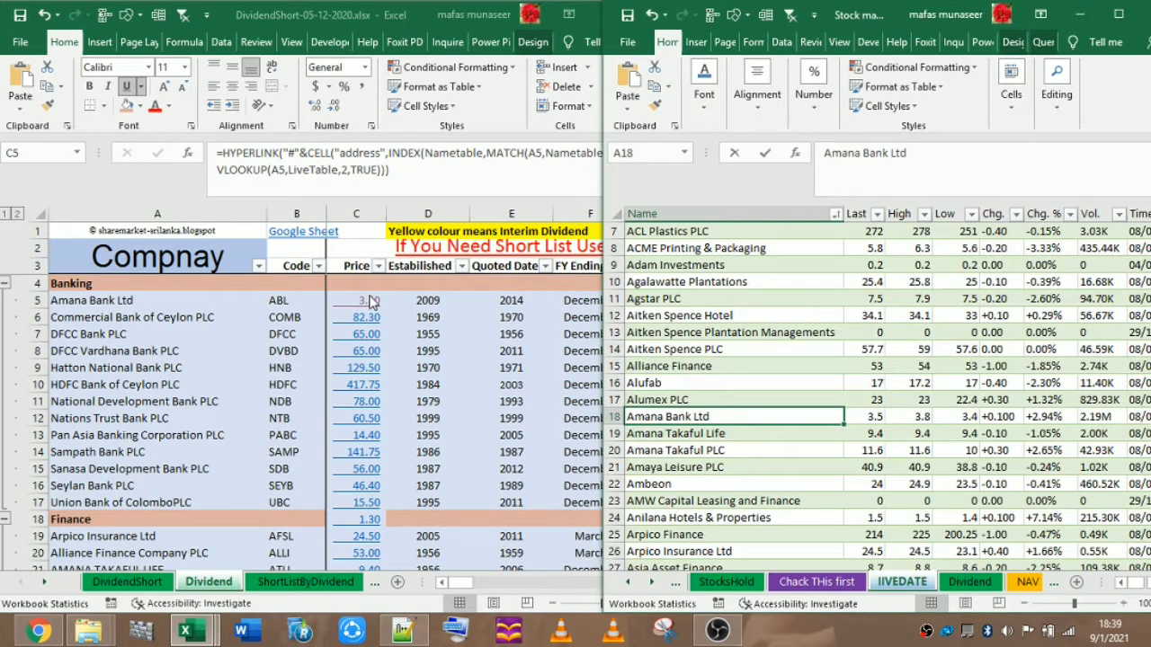
click(372, 303)
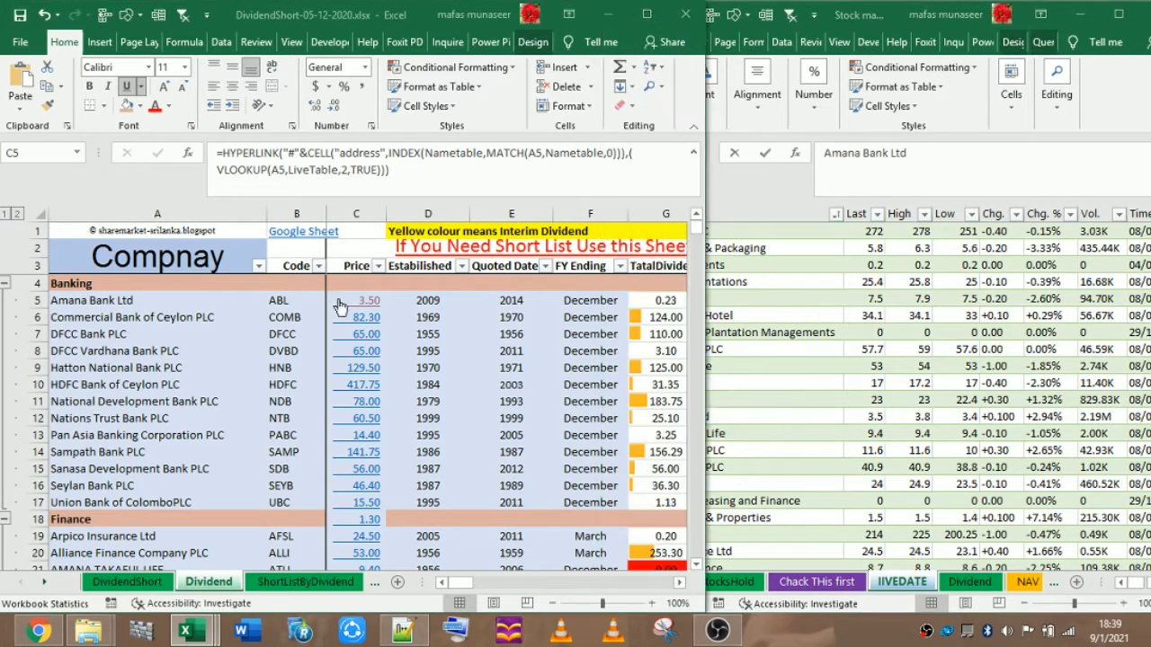
Fill the HYPERLINK formula from C5 down the Price column and review the filled cells.
double_click(386, 306)
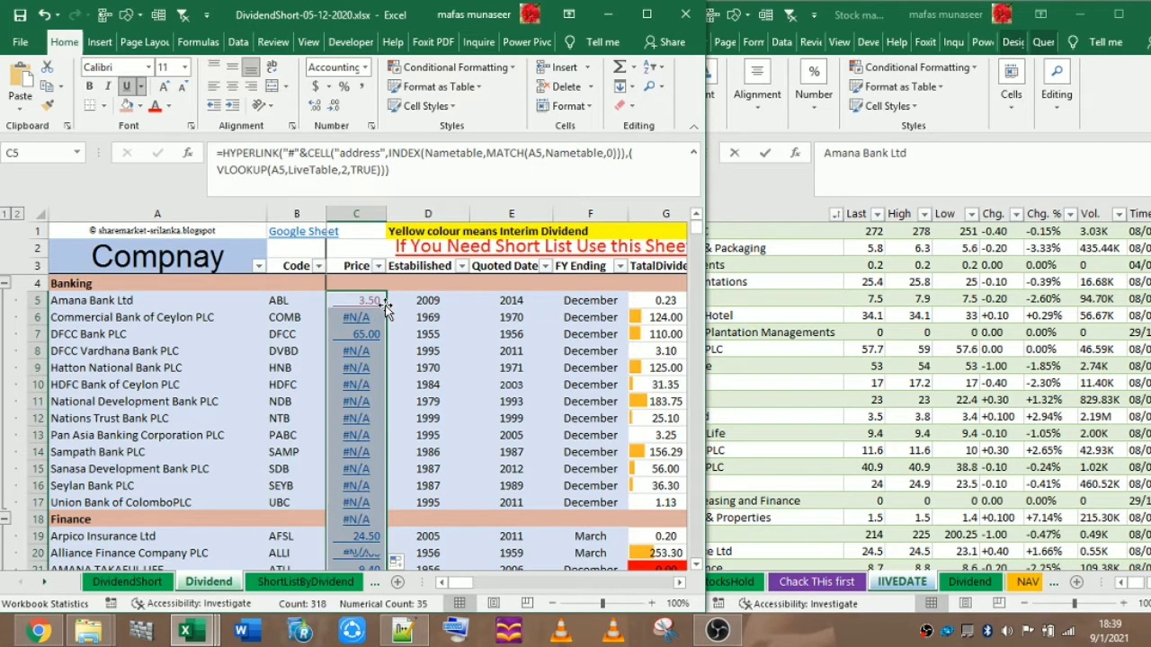
scroll(367, 391, down, 4)
scroll(367, 391, down, 3)
scroll(367, 391, up, 7)
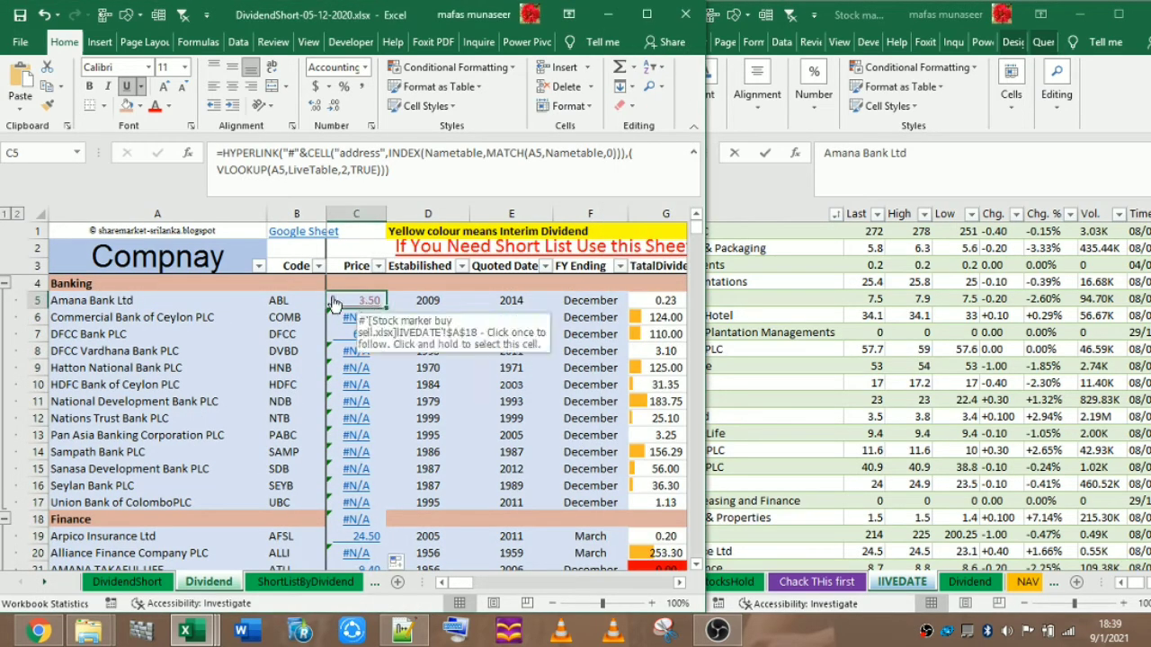
Change the match type of the MATCH function in the C5 formula to 1 - Less than.
click(334, 304)
click(335, 304)
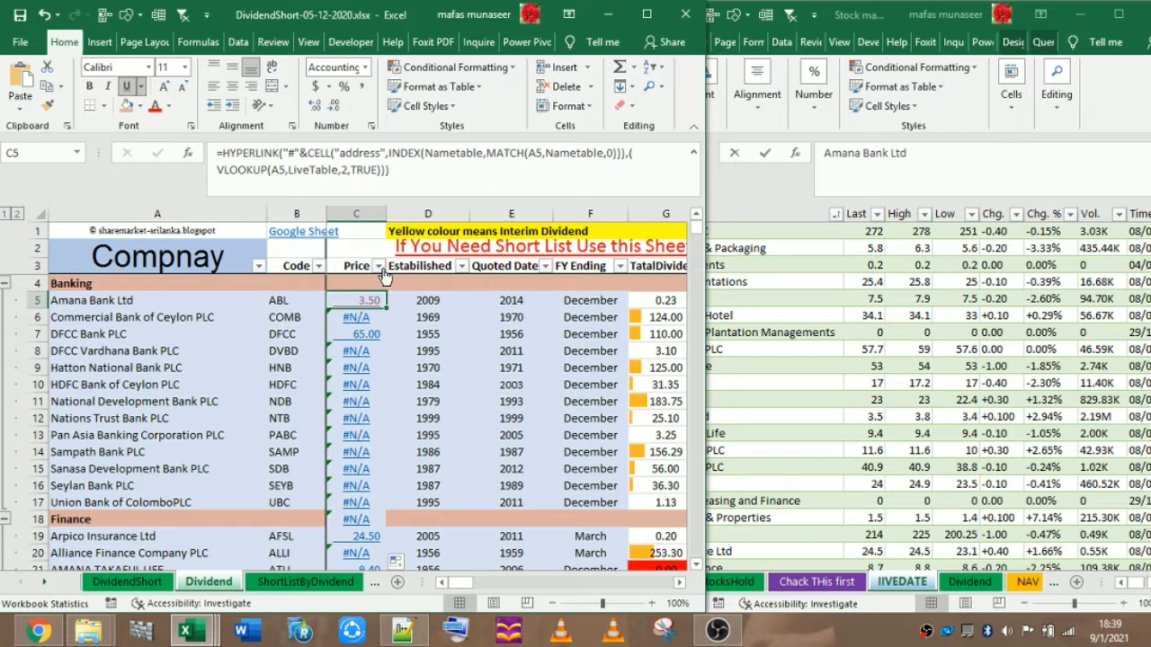
right_click(339, 307)
key(Escape)
key(F2)
click(352, 304)
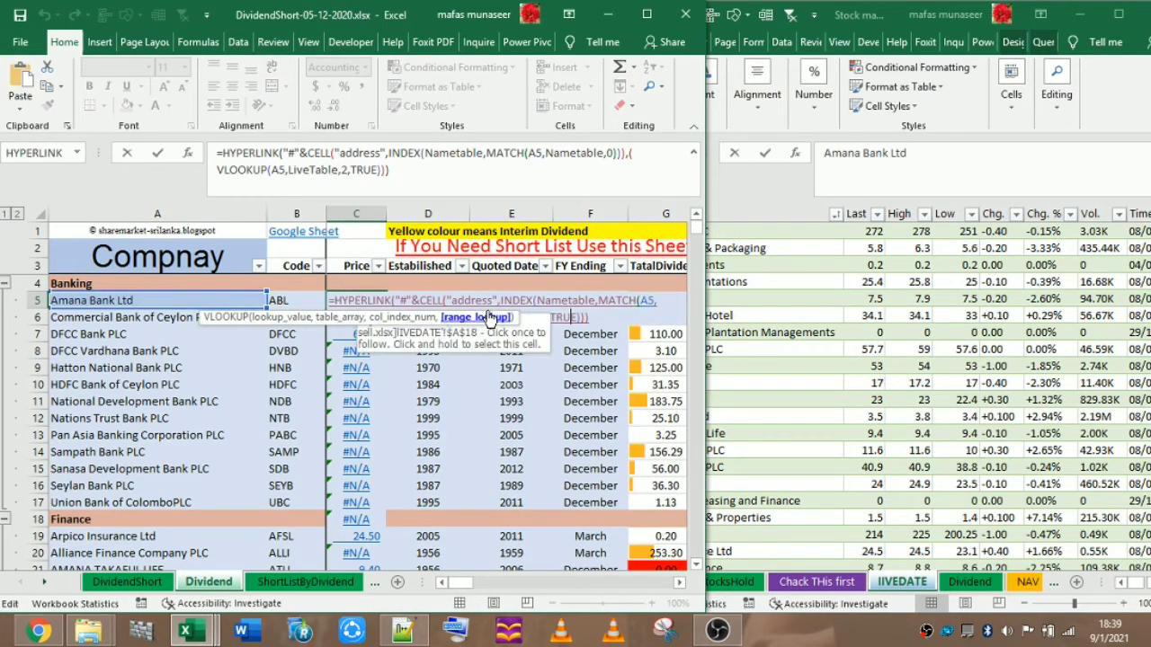
click(622, 303)
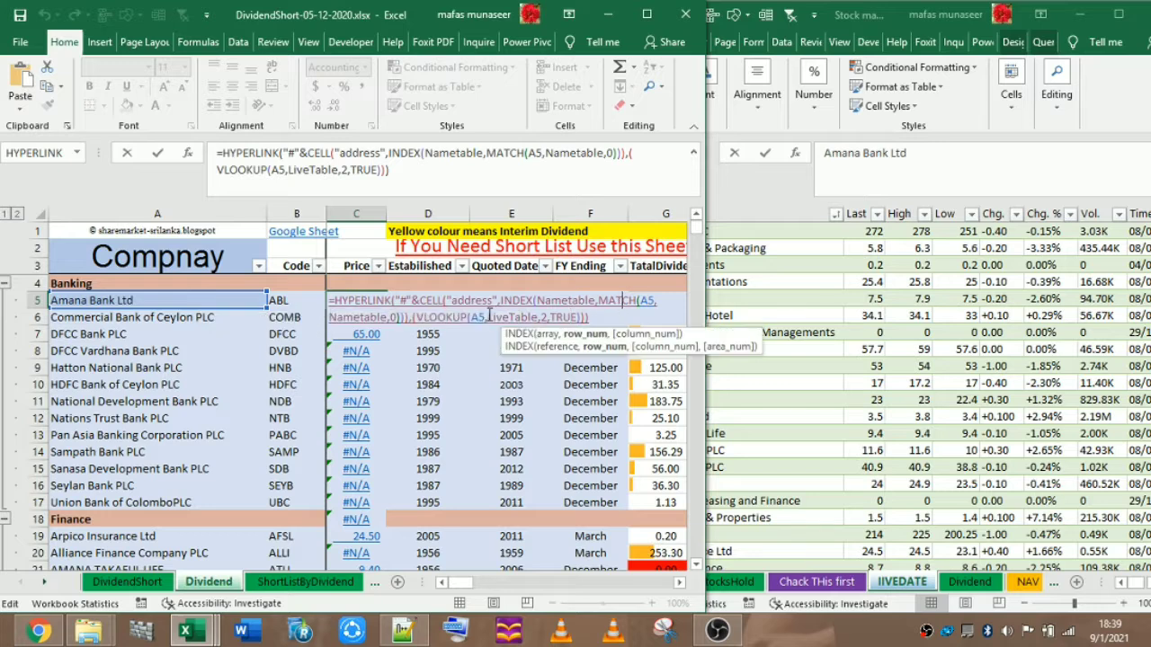
click(396, 317)
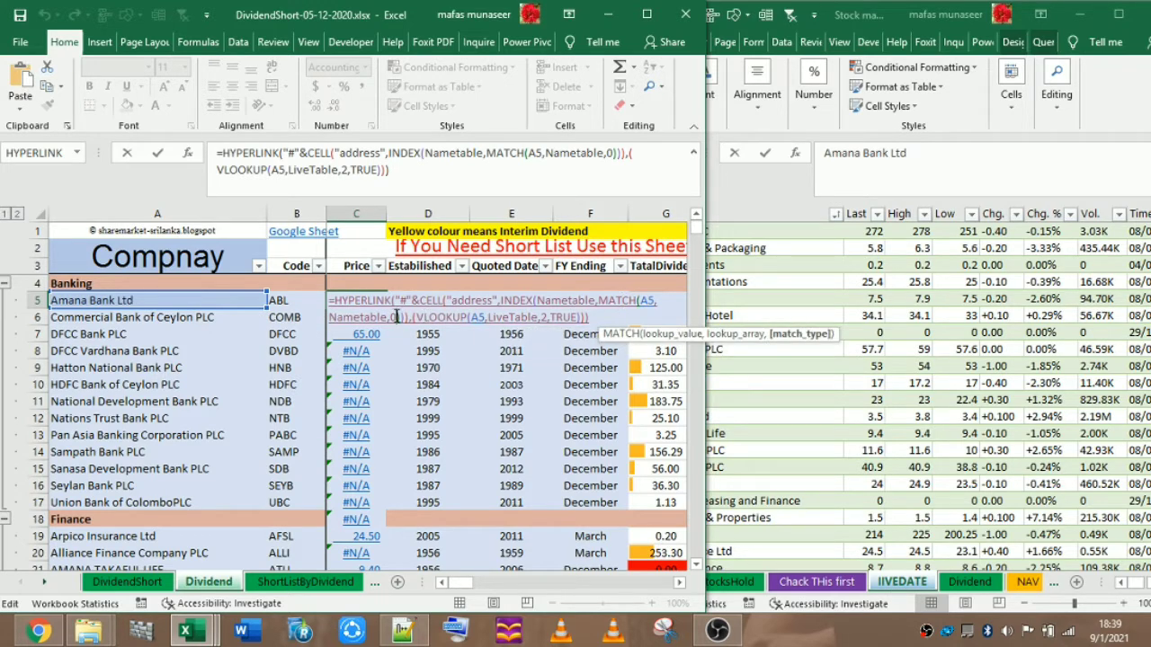
key(BackSpace)
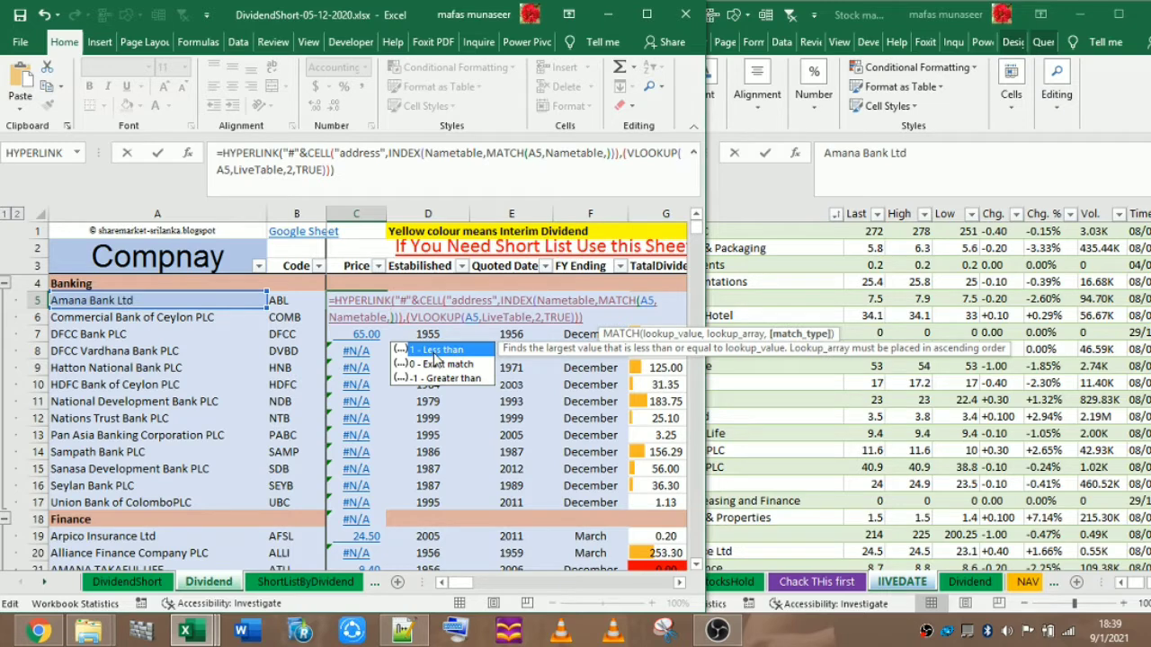
double_click(434, 351)
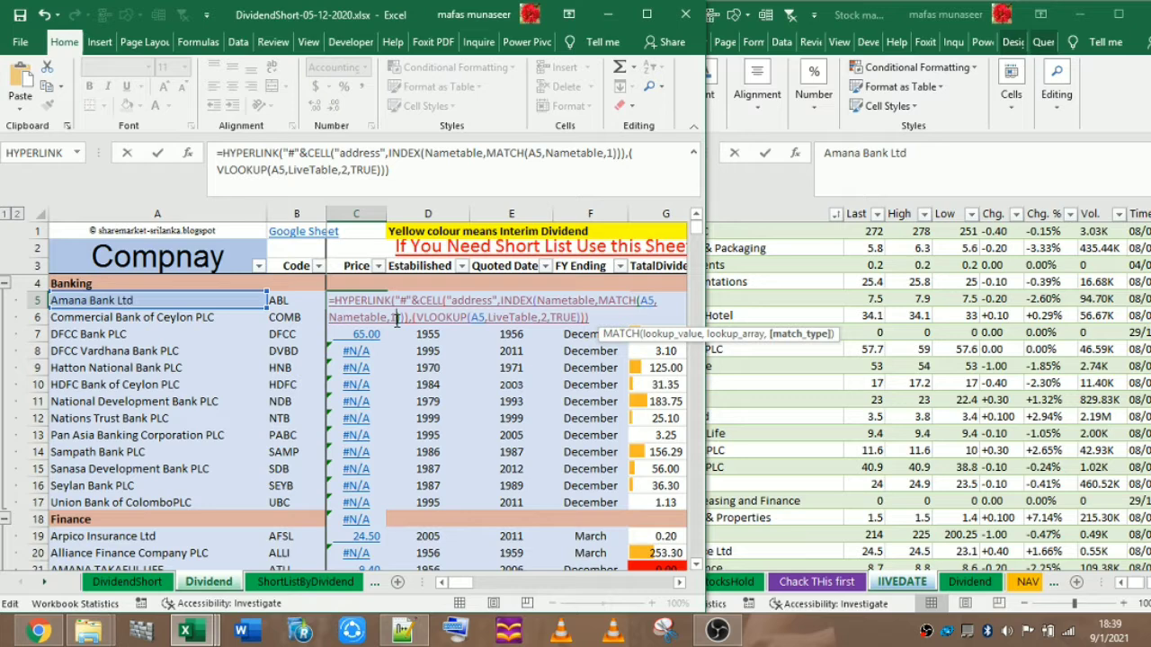
click(337, 302)
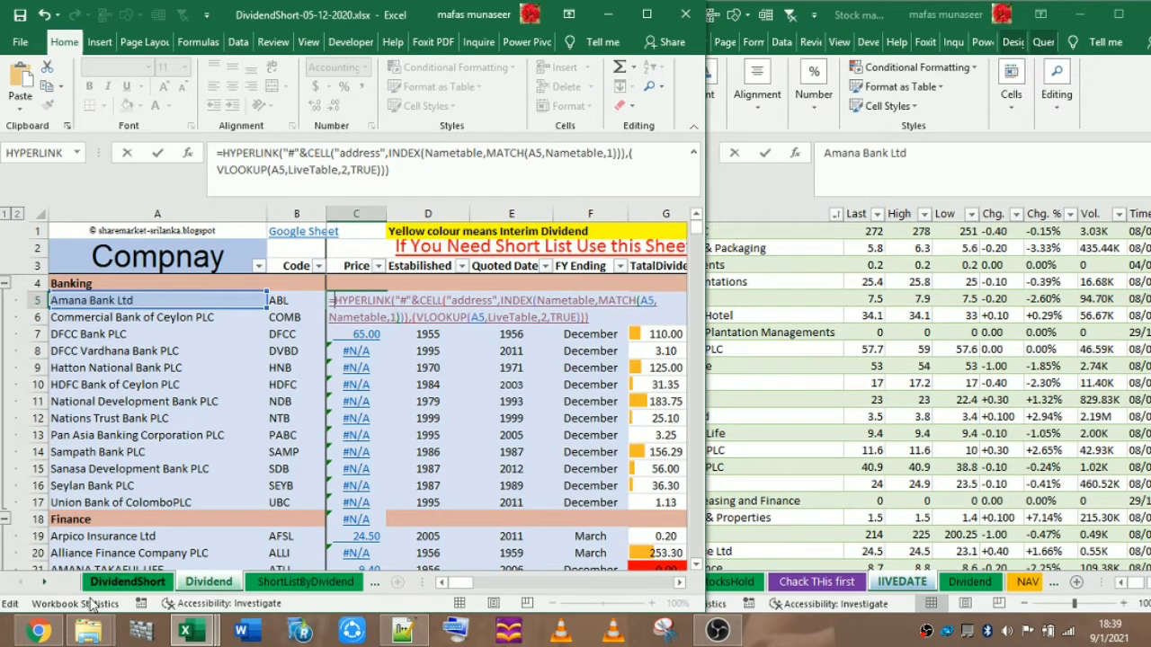
Switch to Chrome and review the generic HYPERLINK formula on Exceljet's Hyperlink to first match page, then return to the workbook.
mouse_move(38, 632)
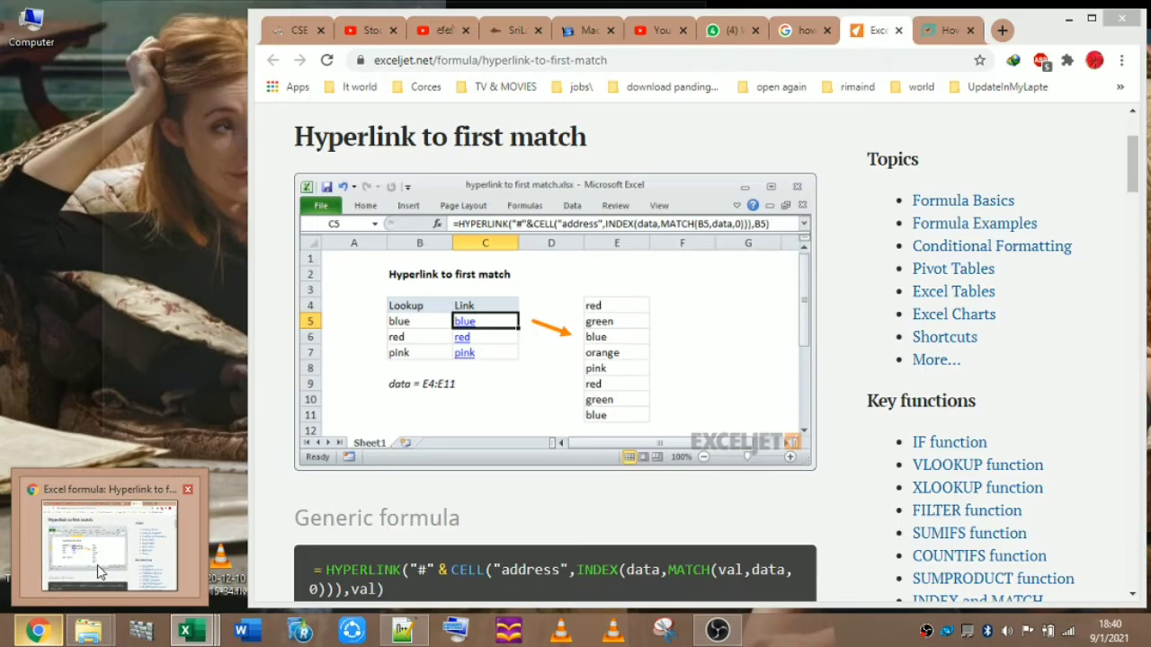
click(101, 572)
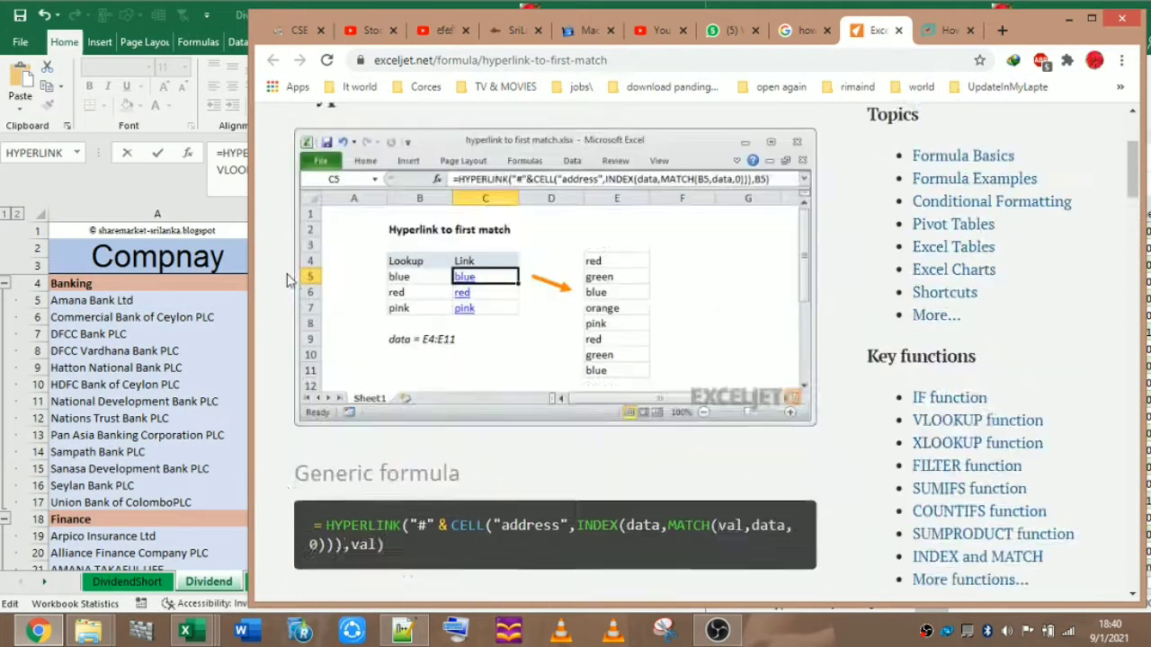
scroll(287, 281, up, 2)
scroll(287, 280, down, 12)
scroll(287, 280, down, 7)
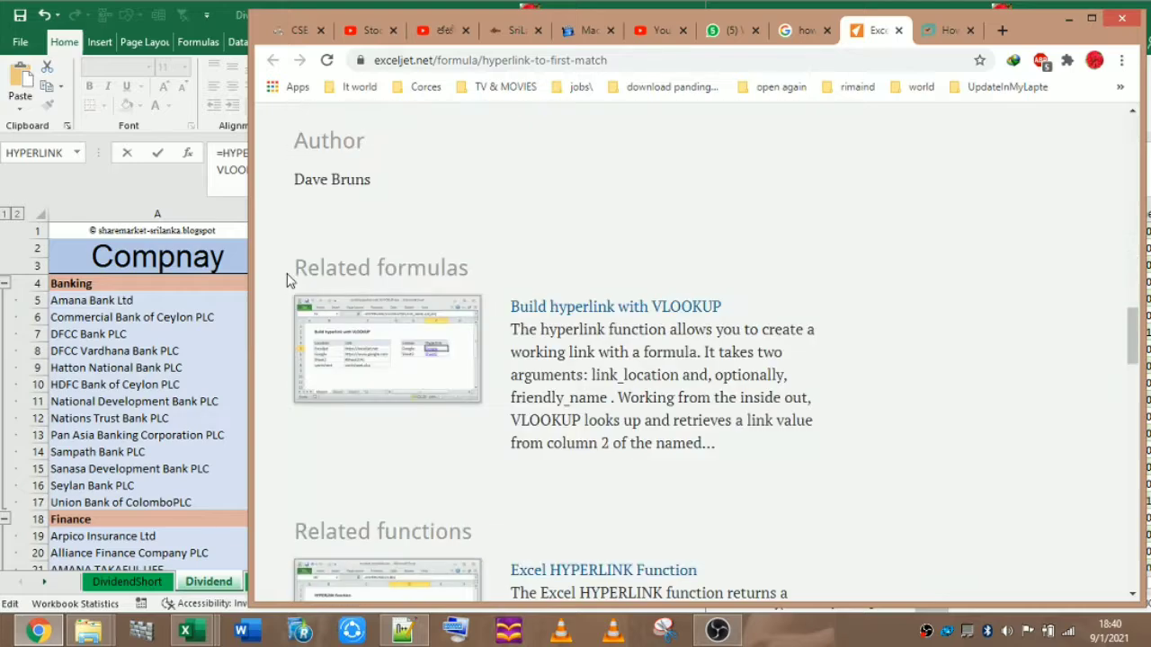
scroll(288, 276, up, 16)
scroll(288, 275, up, 4)
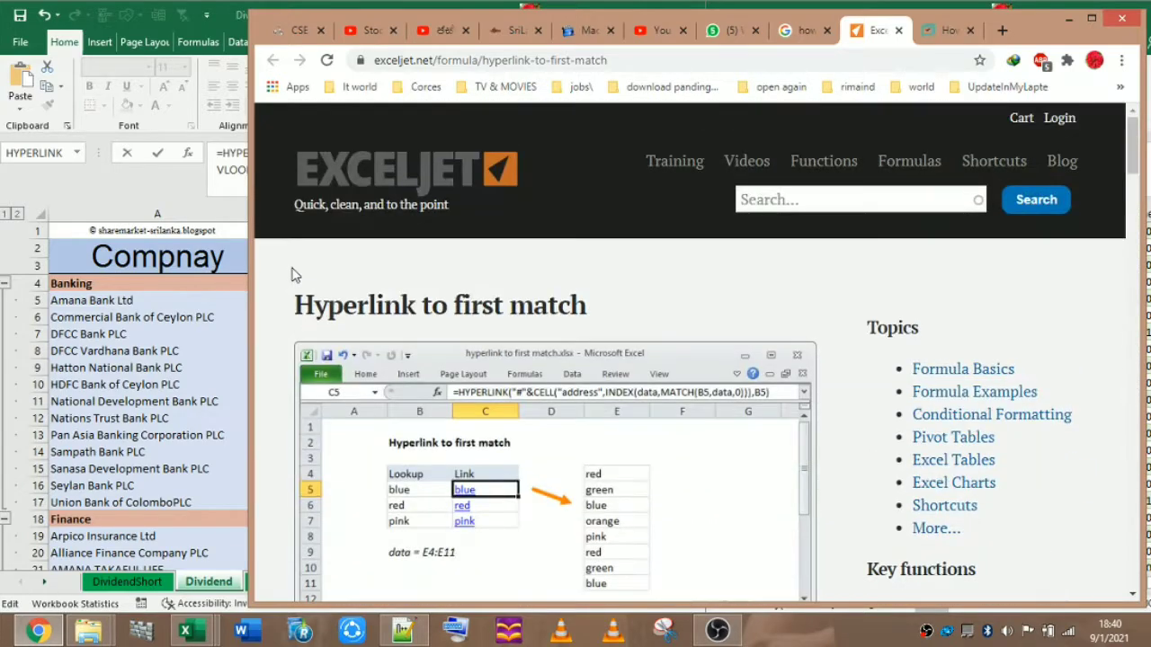
scroll(290, 275, down, 3)
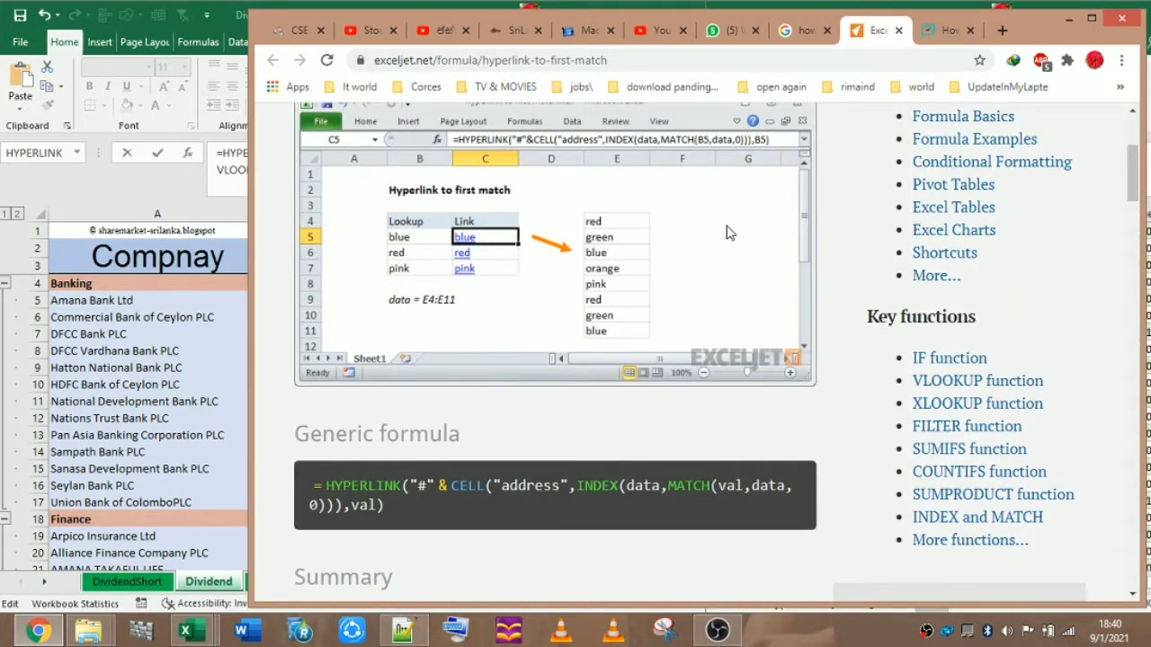
click(1068, 22)
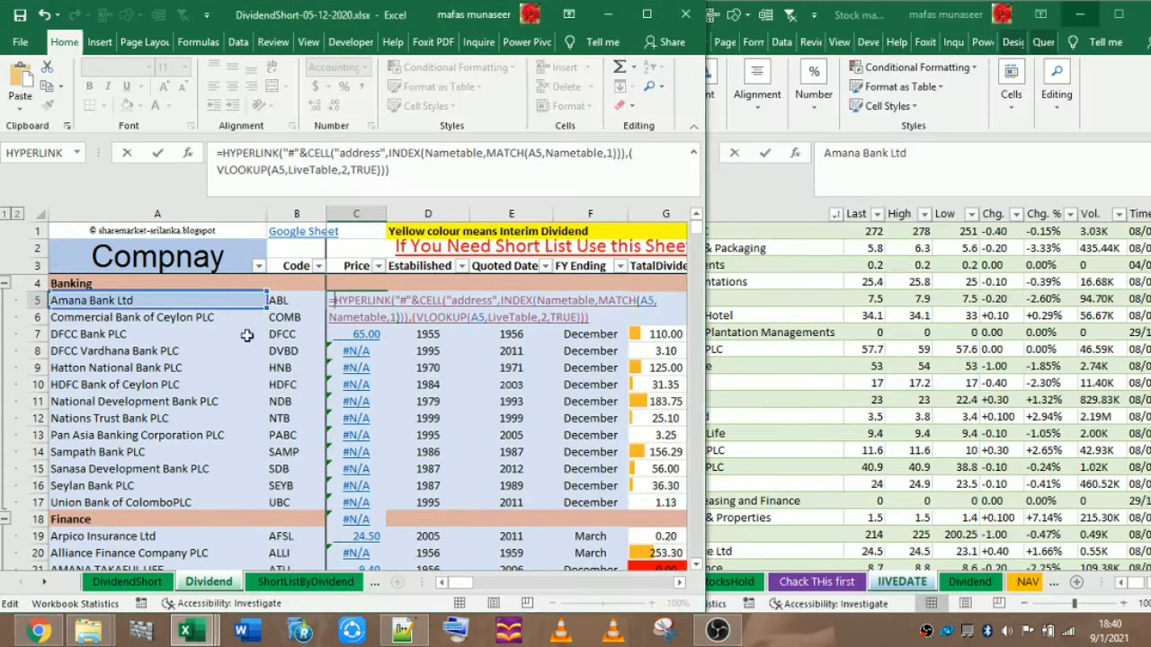
Commit the edited C5 formula, fill it down the Price column, and review the filled prices.
click(400, 319)
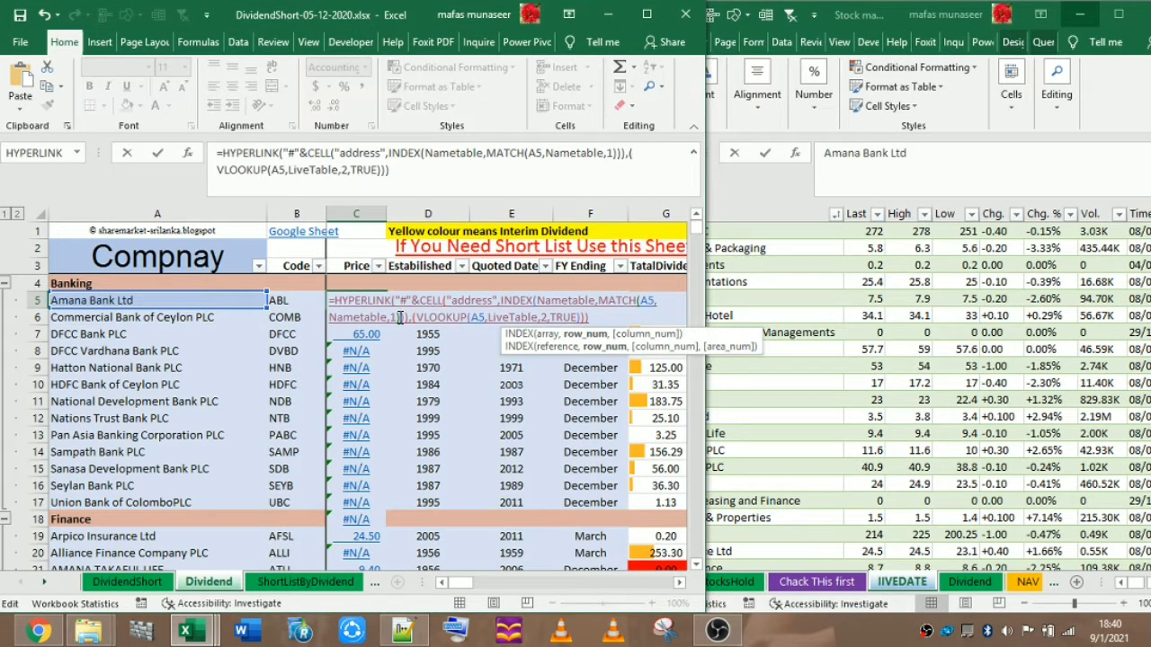
key(Return)
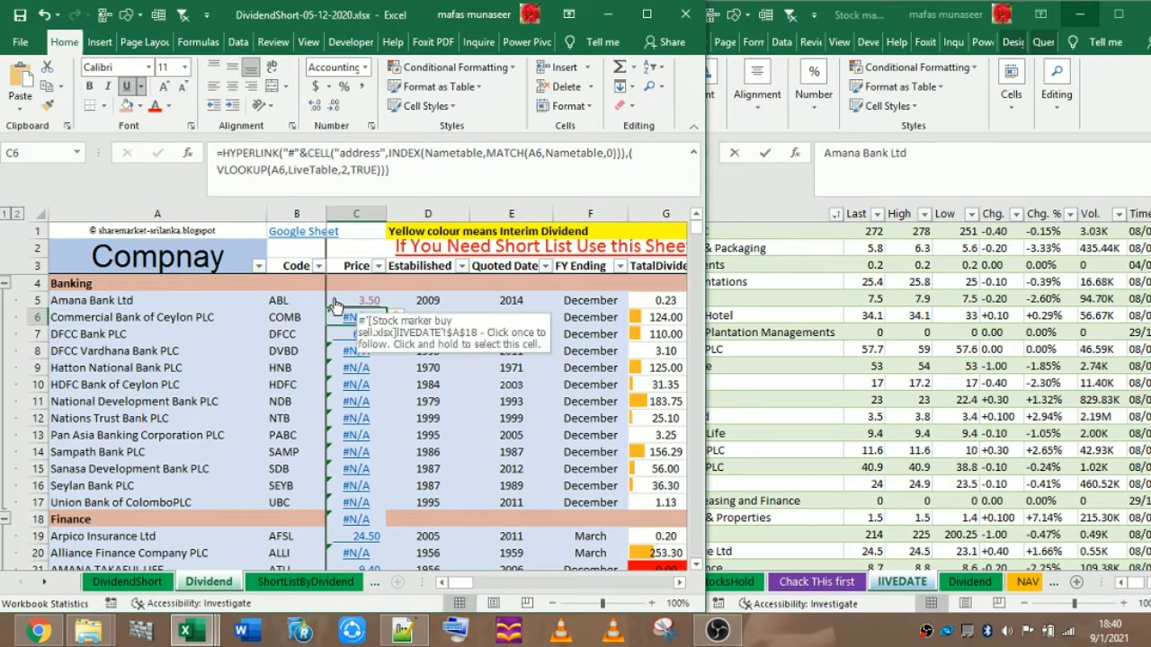
right_click(333, 303)
click(582, 186)
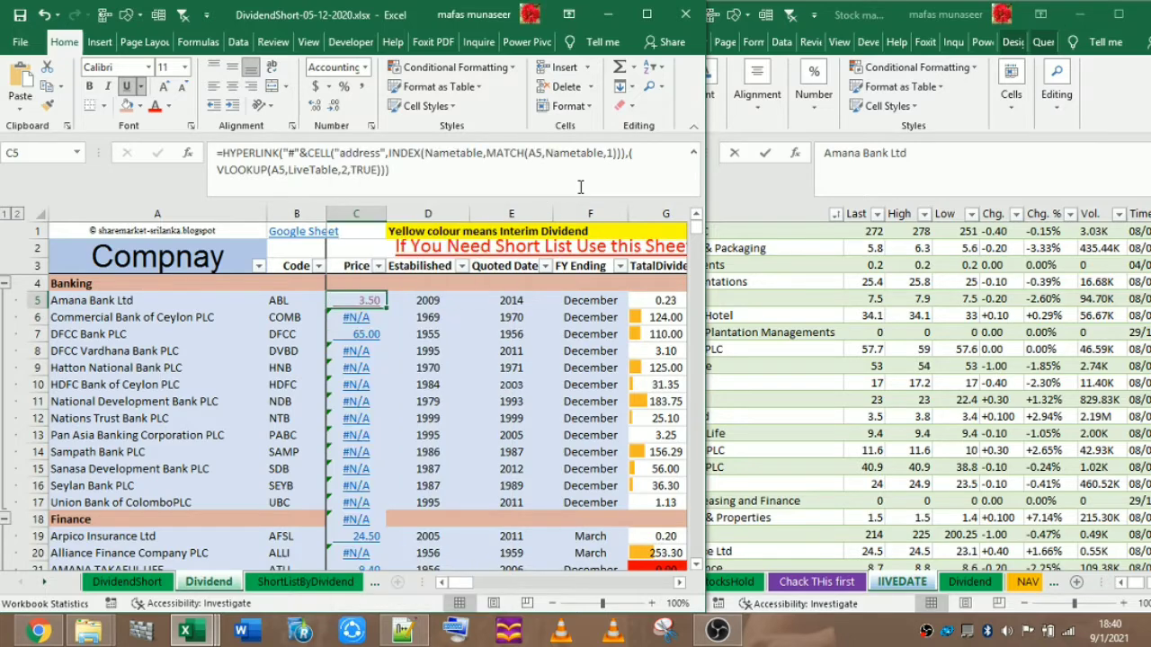
double_click(387, 307)
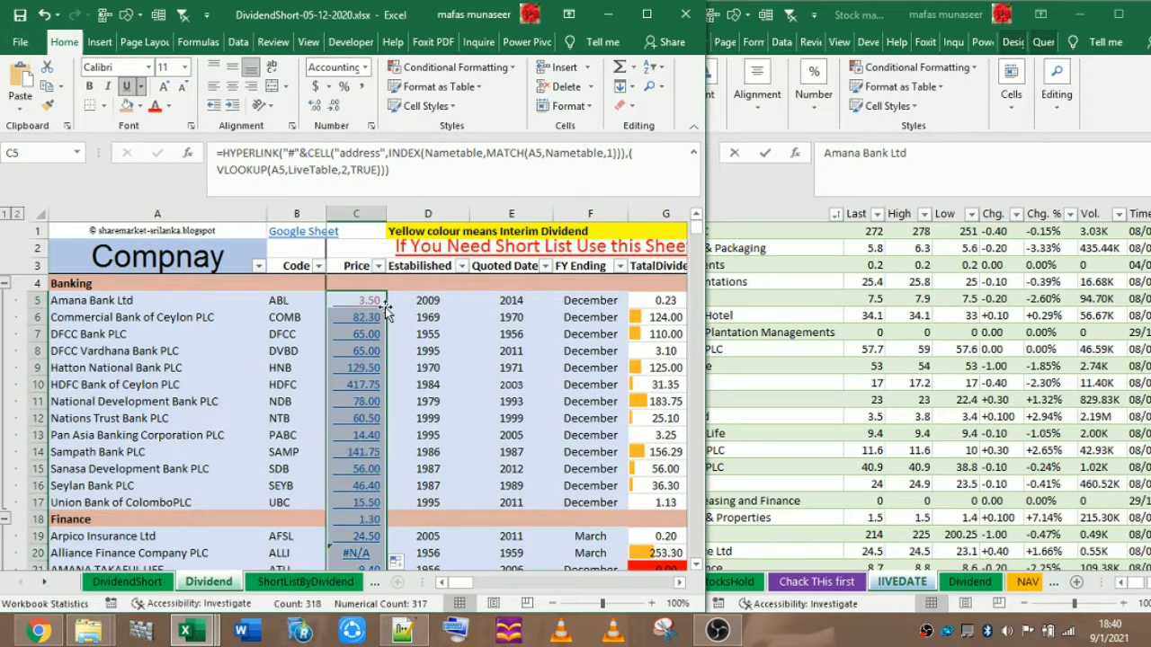
scroll(373, 393, down, 6)
scroll(373, 391, down, 6)
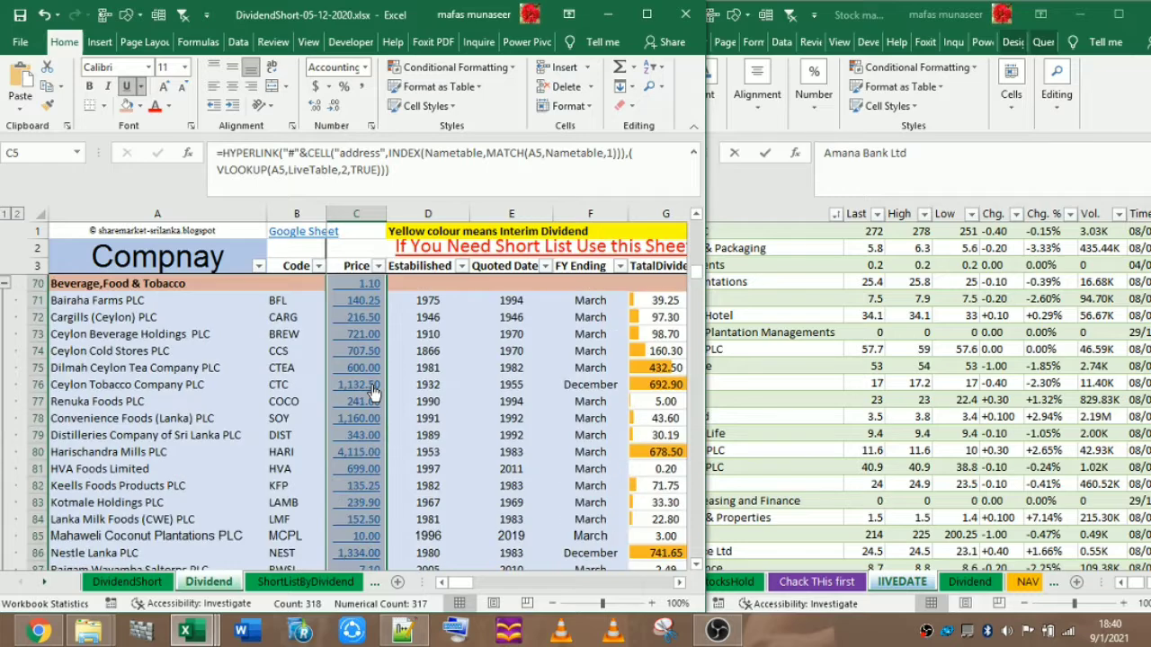
scroll(359, 389, up, 8)
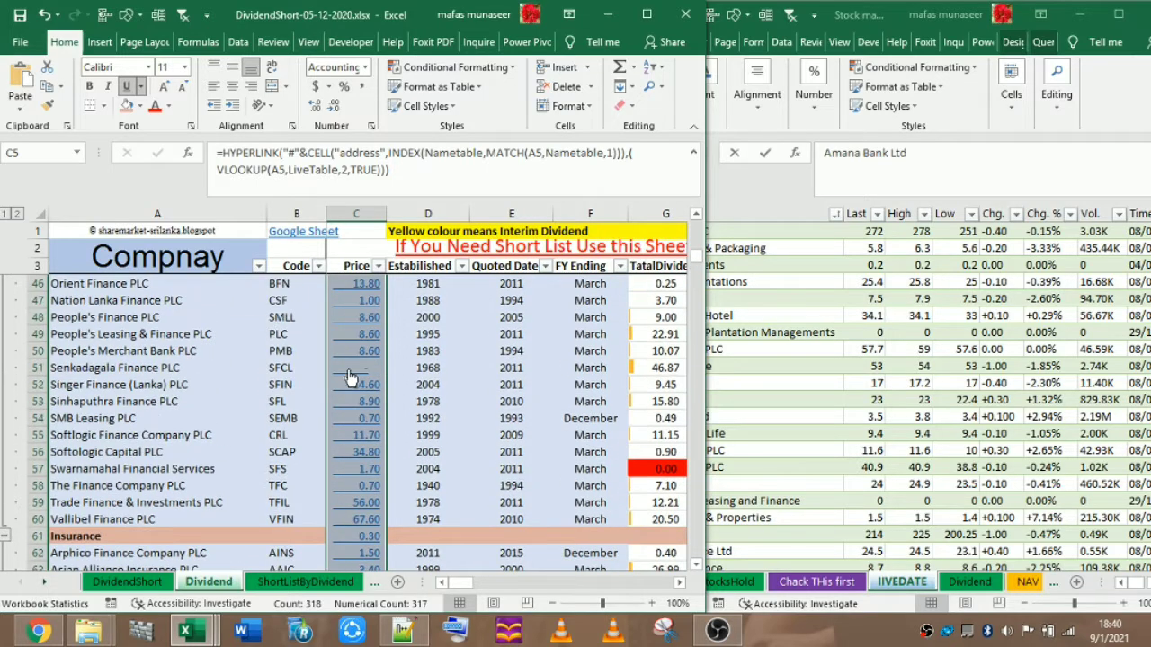
Test the price links on the Senkadagala Finance PLC row and the Insurance heading row.
click(352, 372)
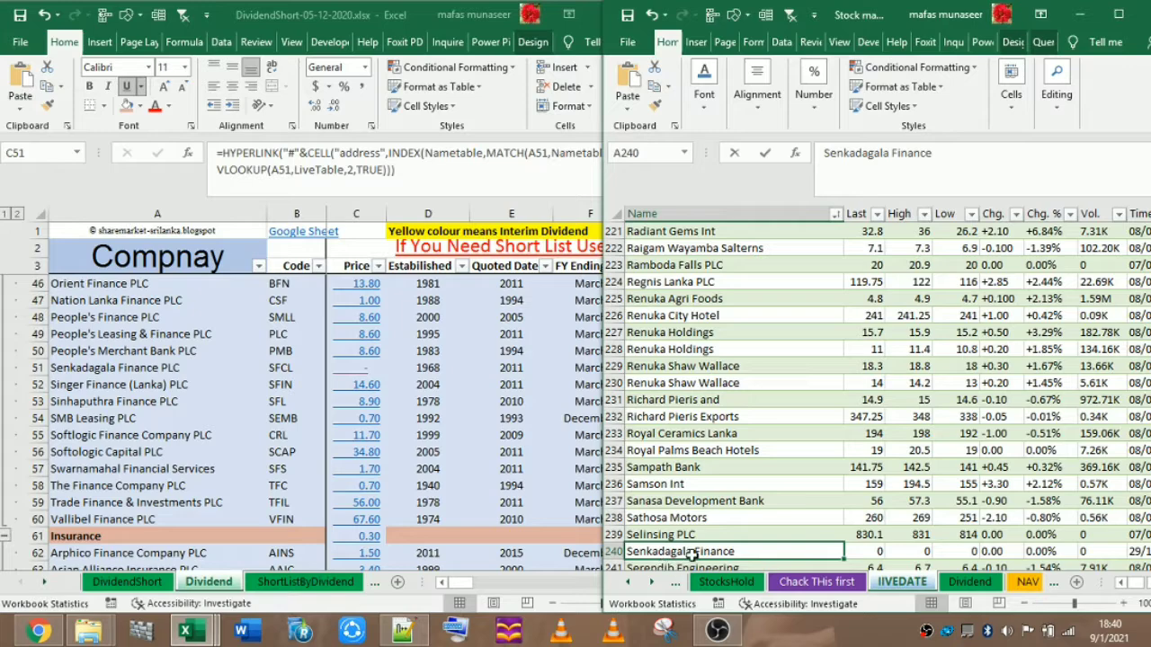
scroll(387, 418, down, 2)
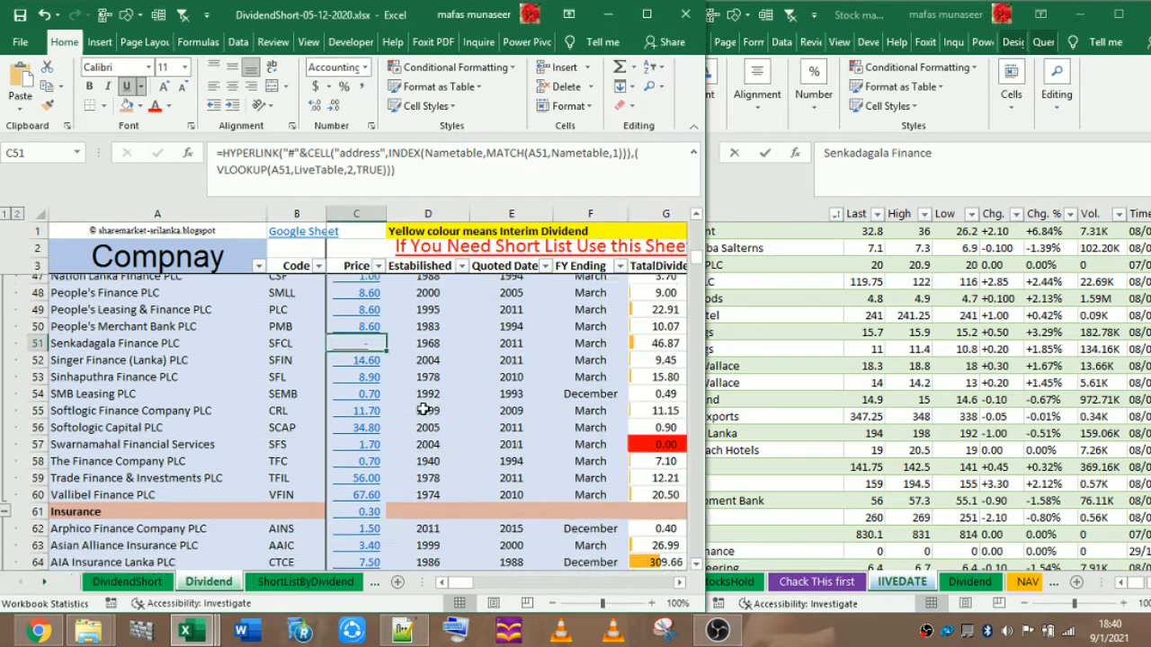
click(367, 436)
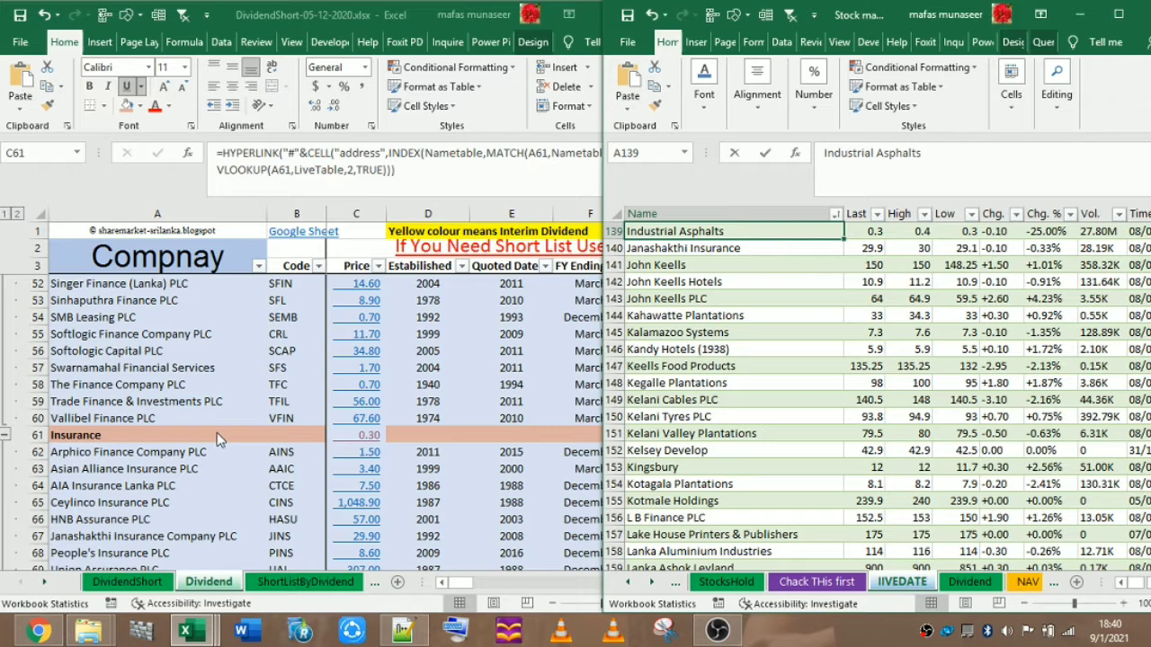
Open the company column's filter list and deselect all of its entries.
click(256, 270)
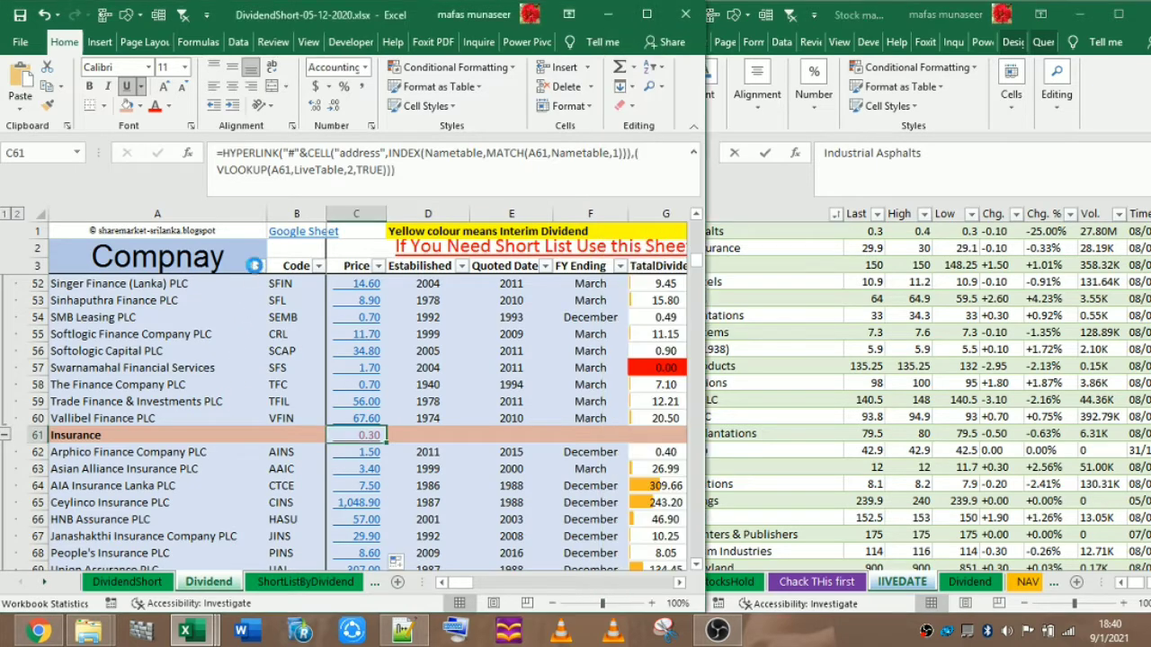
click(258, 266)
click(116, 411)
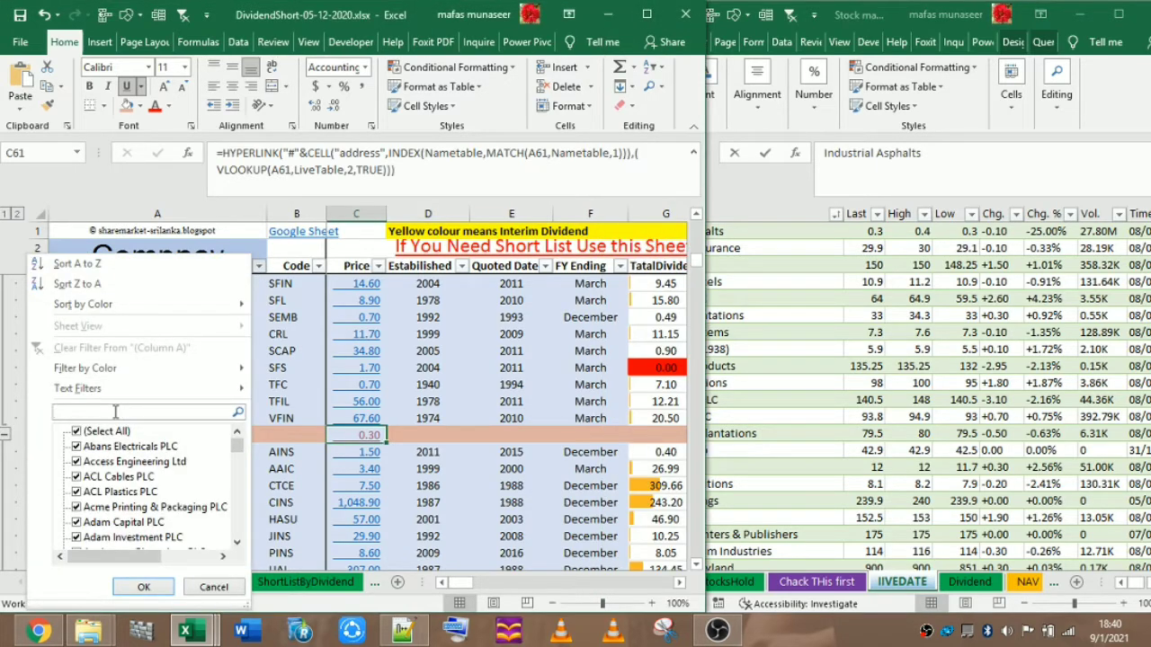
click(237, 462)
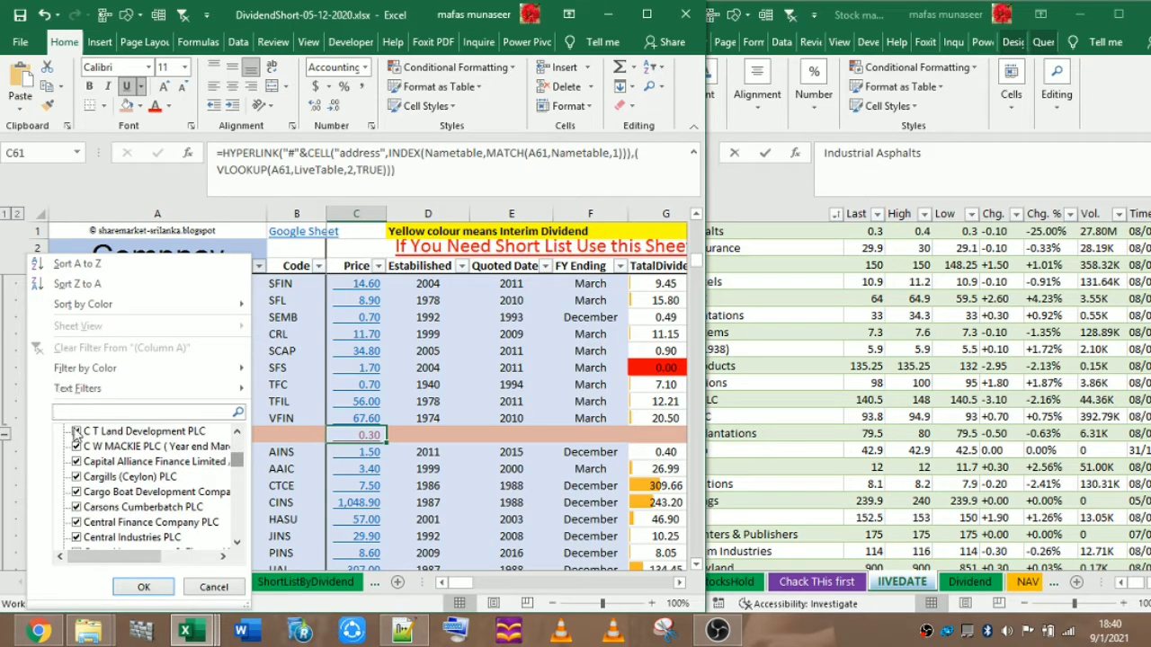
scroll(83, 450, up, 15)
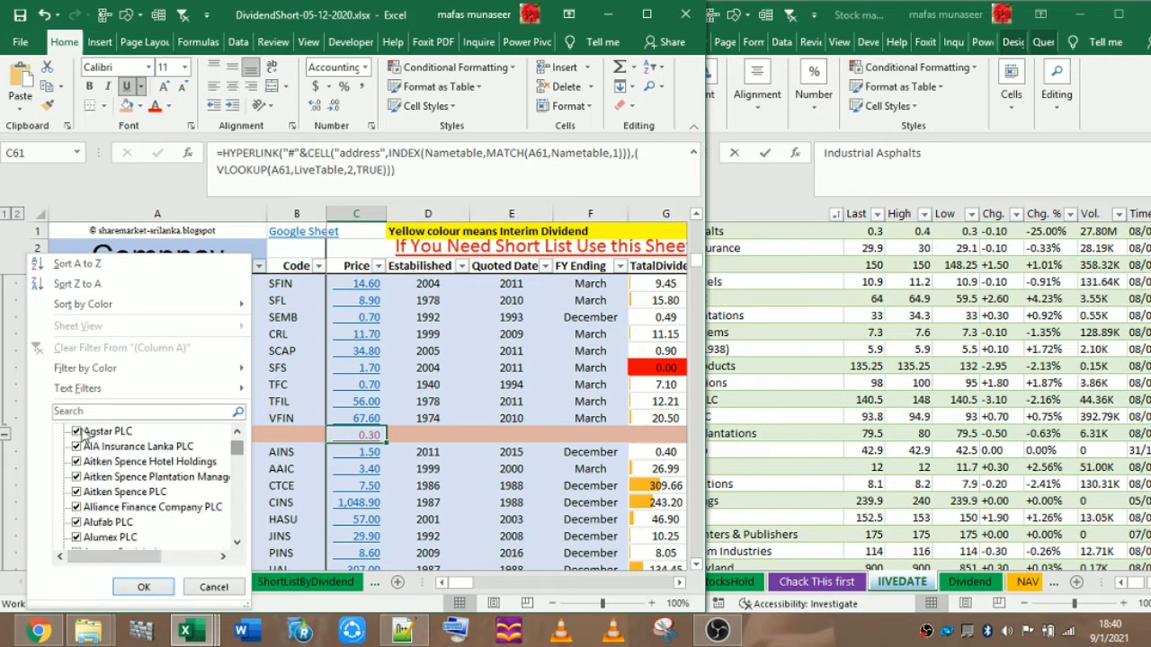
click(79, 431)
scroll(90, 449, down, 3)
scroll(99, 447, up, 3)
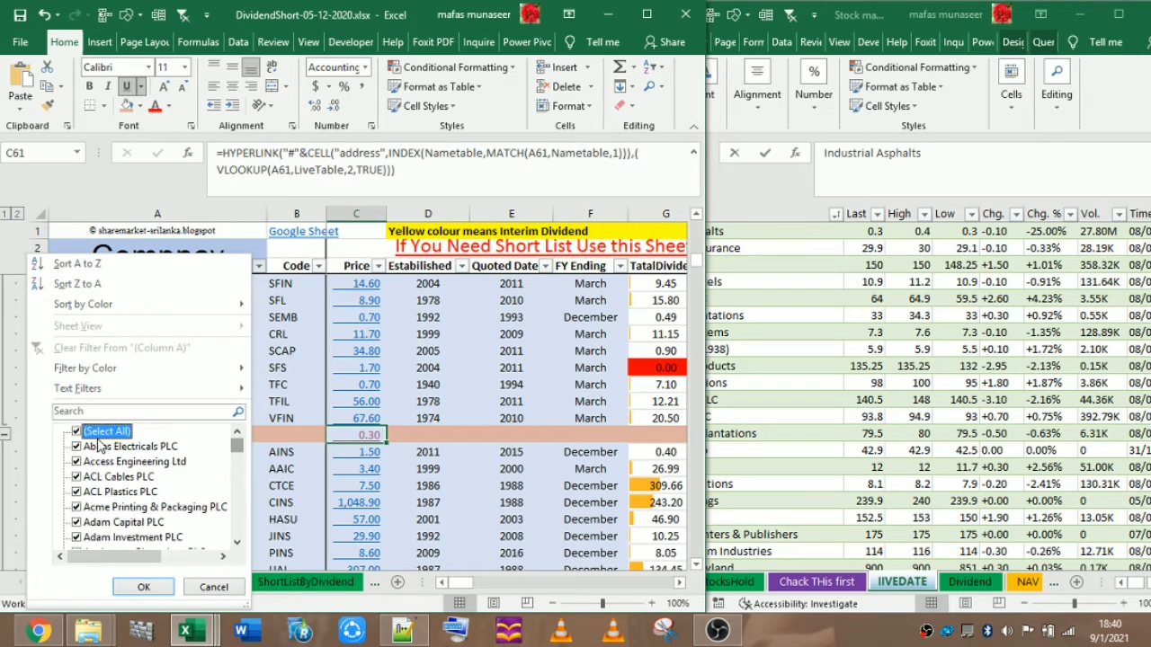
click(79, 432)
Filter the company column to show only Insurance and Industrial Asphalts (Ceylon) PLC.
scroll(103, 447, down, 8)
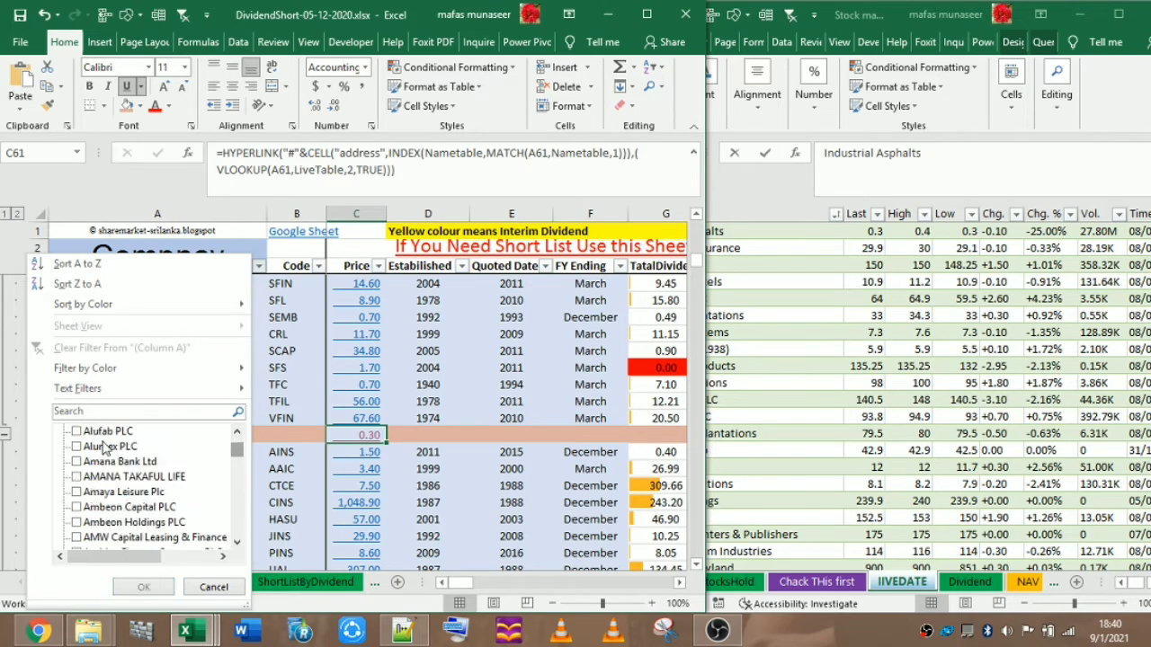
scroll(103, 447, down, 20)
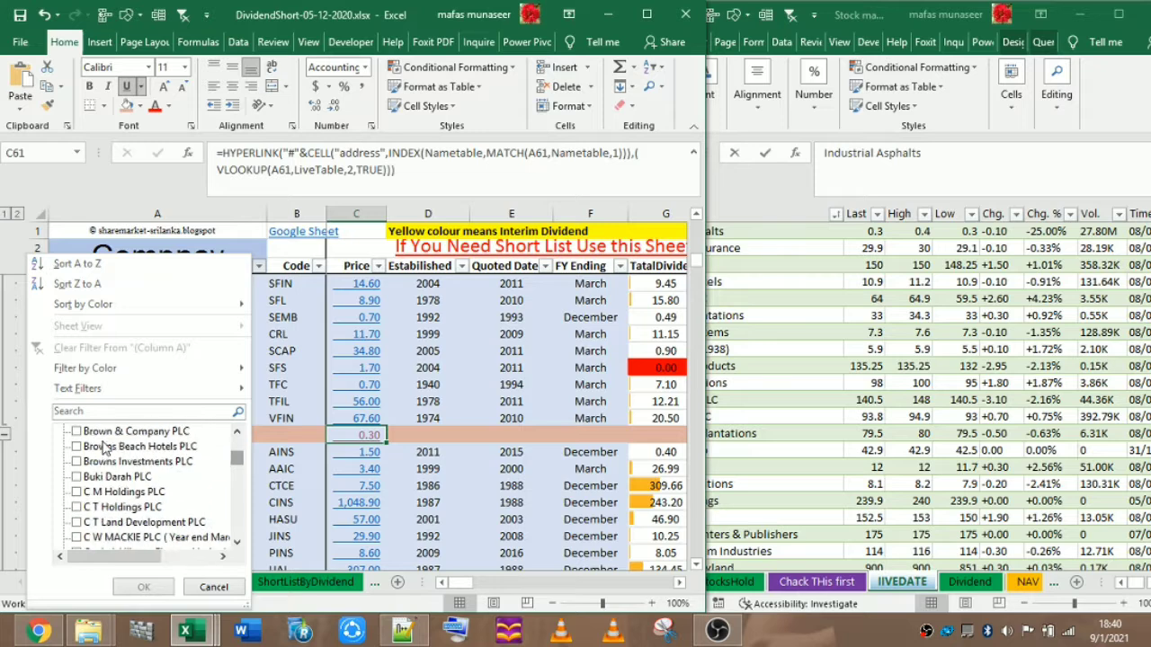
scroll(104, 447, down, 15)
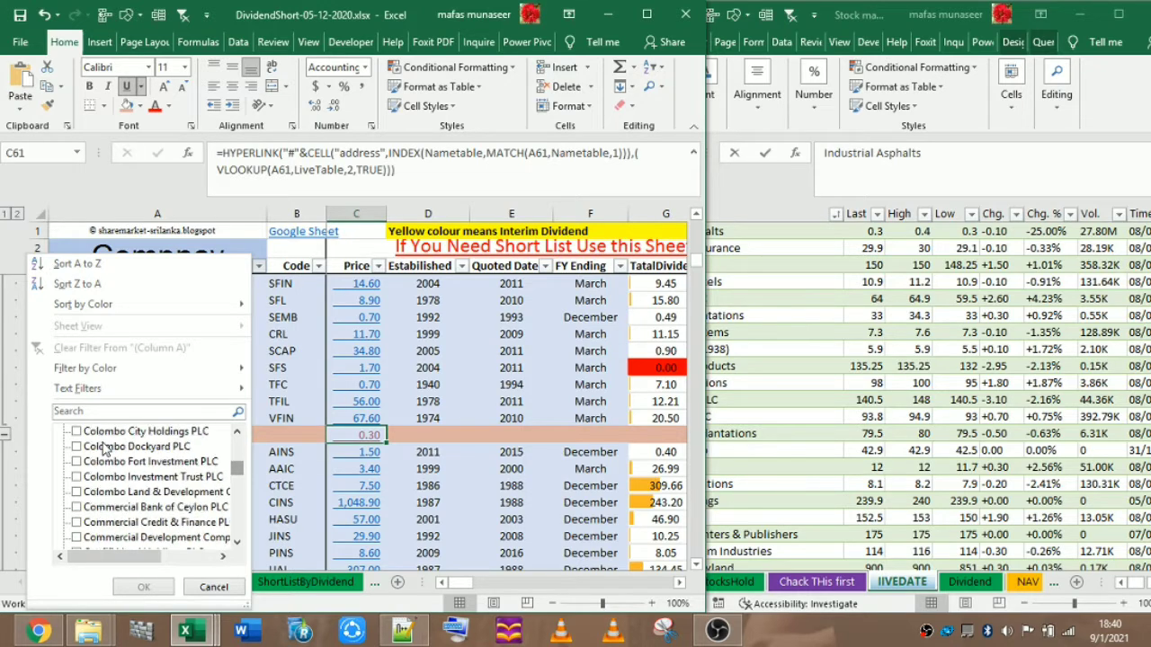
scroll(103, 447, down, 20)
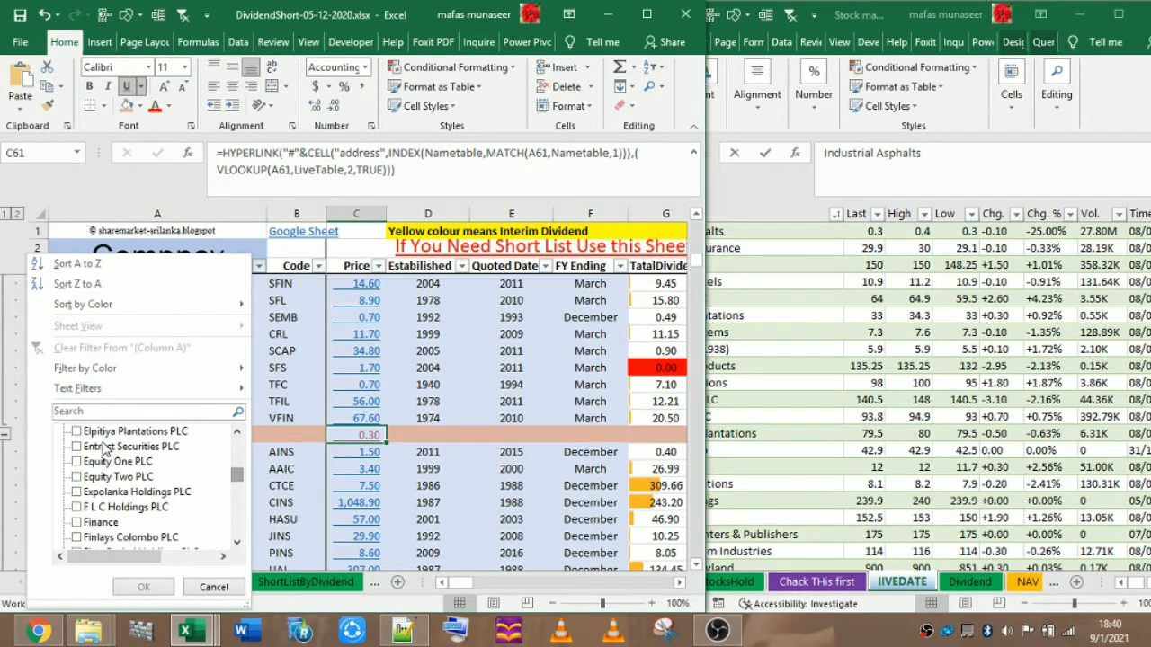
scroll(104, 447, down, 15)
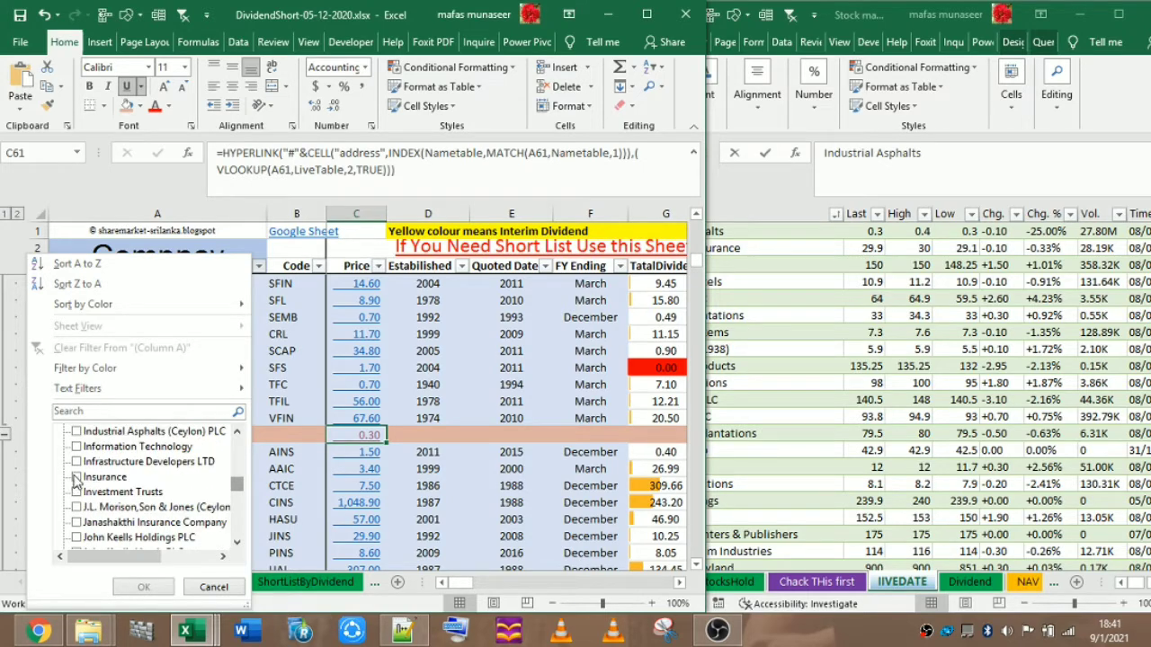
click(76, 477)
click(76, 432)
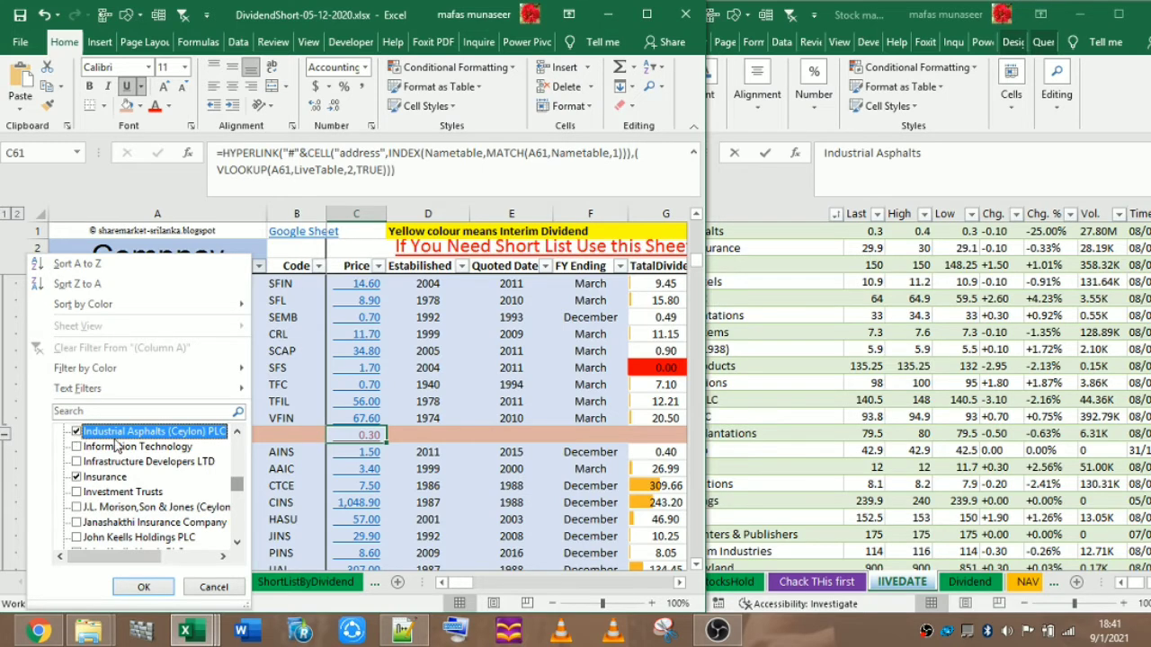
click(144, 587)
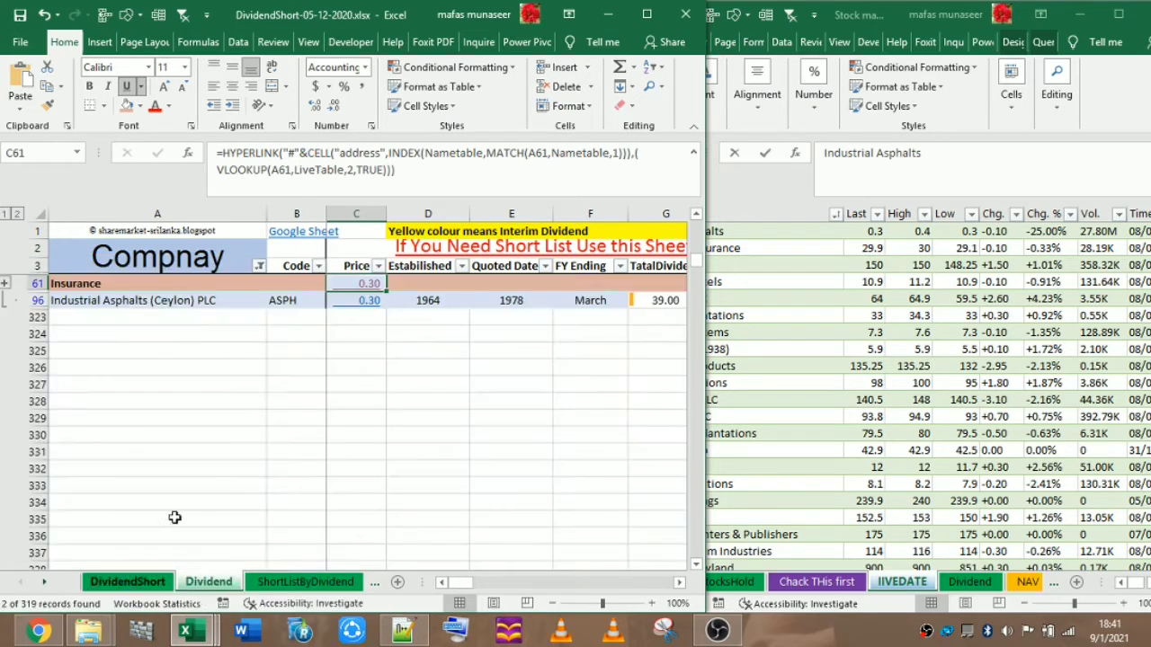
click(414, 286)
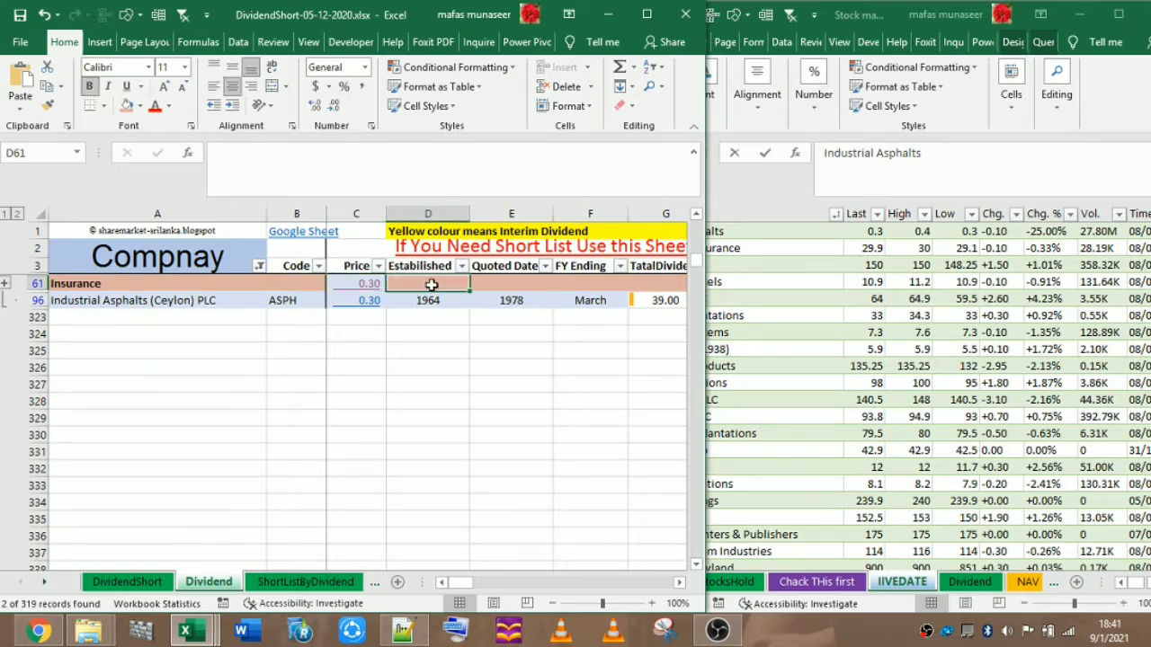
Blank the Insurance heading row's price by filling it from the empty cell D61, and clear the company column filter.
drag(469, 290, 333, 286)
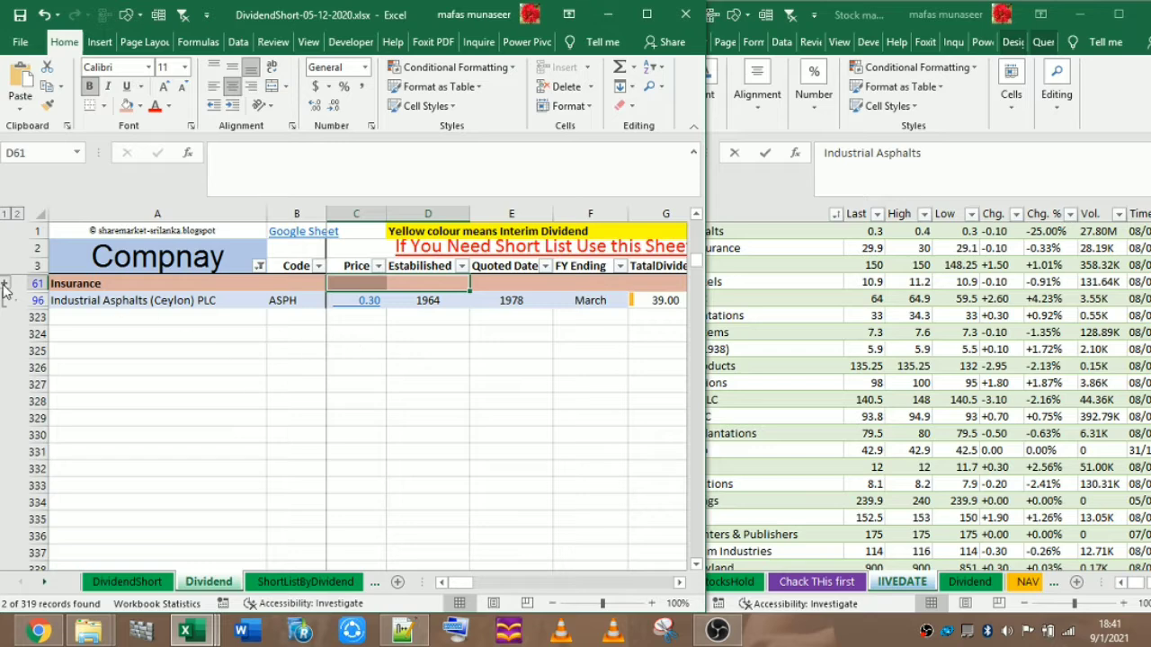
click(259, 266)
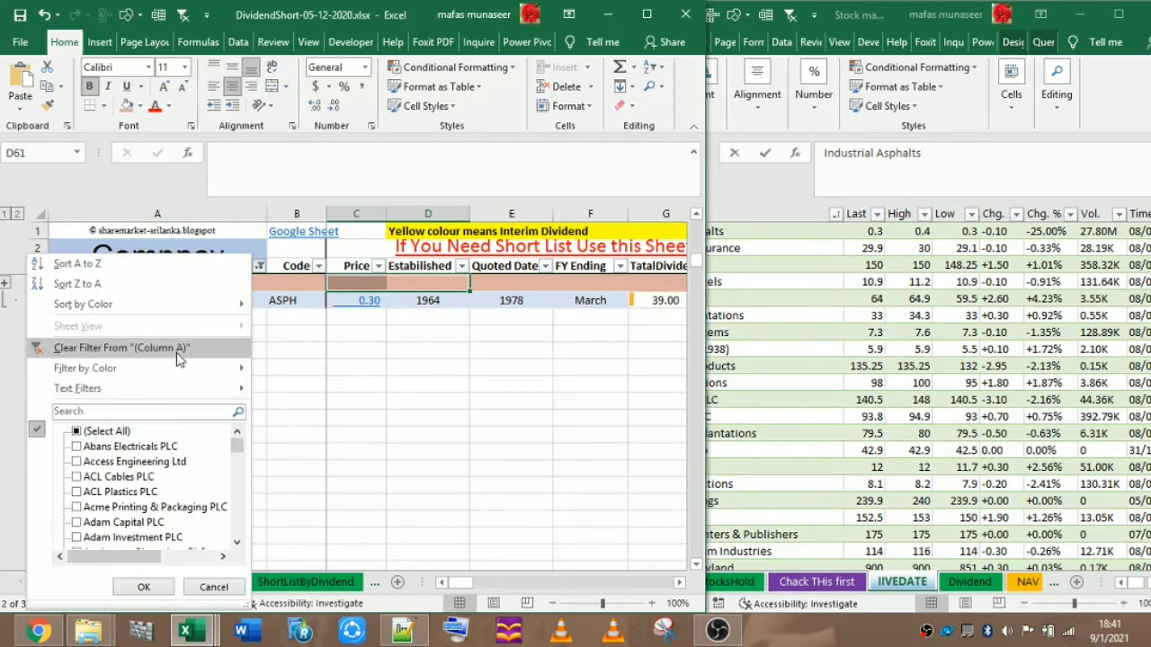
click(90, 347)
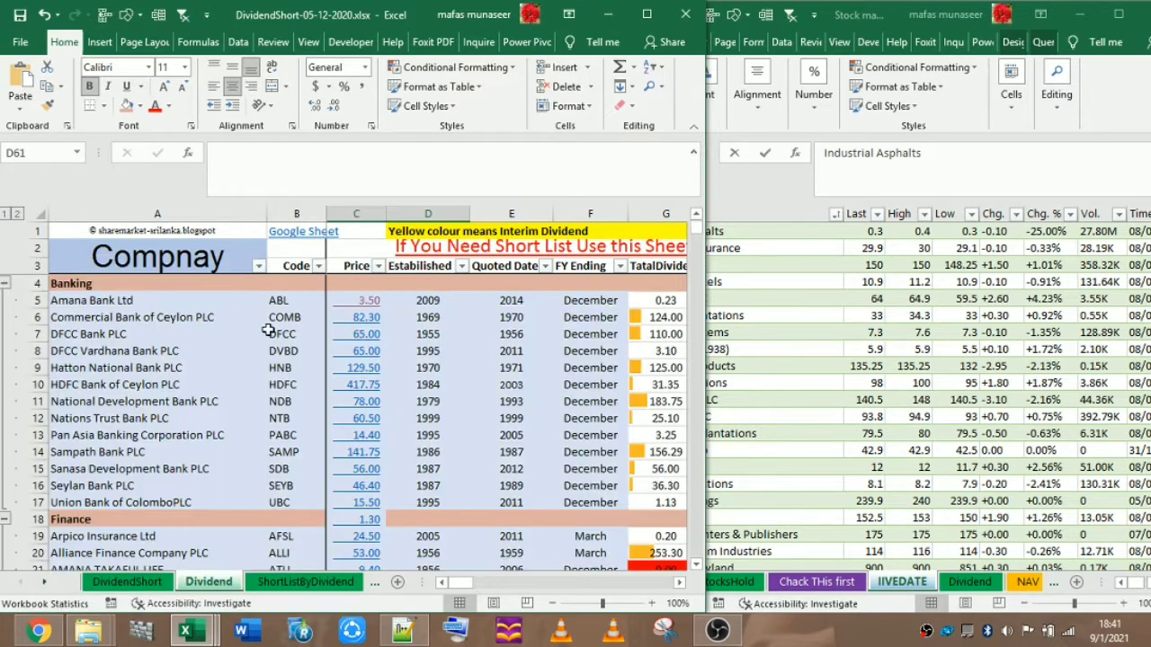
Collapse the outline to its first level so only the sector heading rows, from Finance on, are listed.
scroll(240, 353, down, 1)
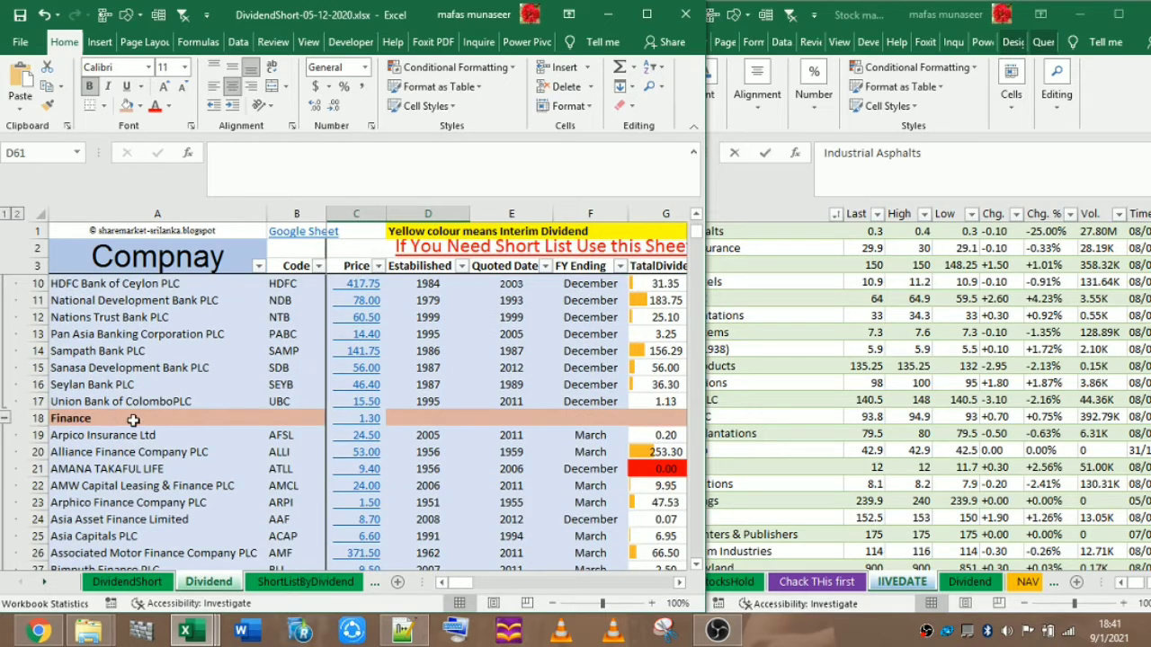
click(178, 420)
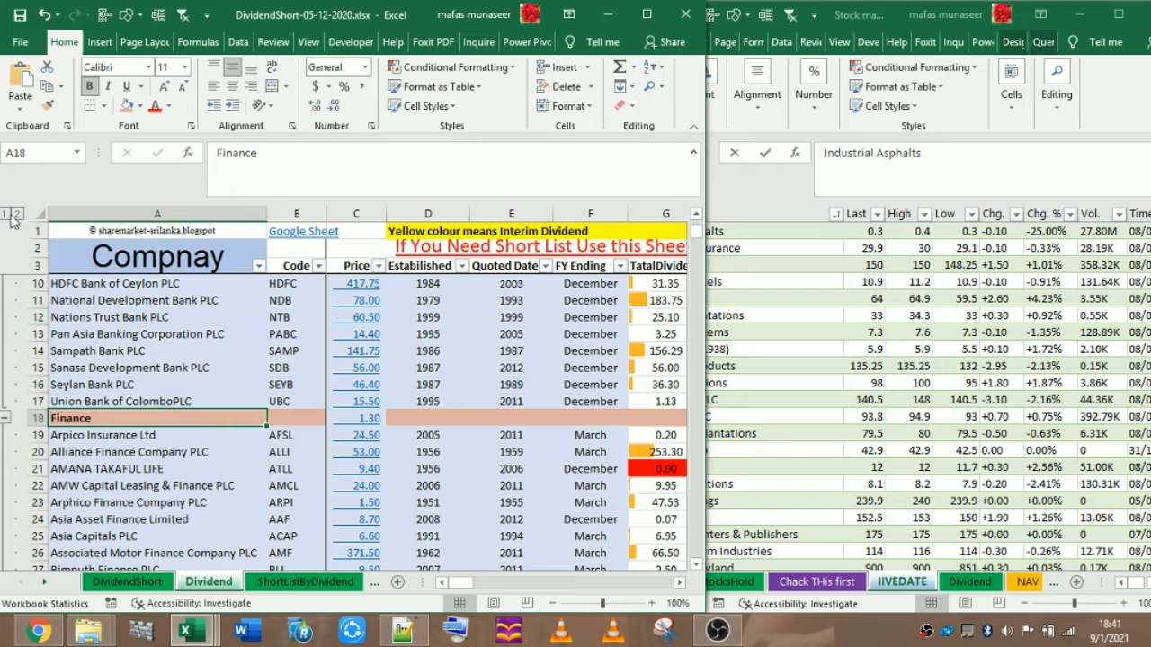
click(5, 213)
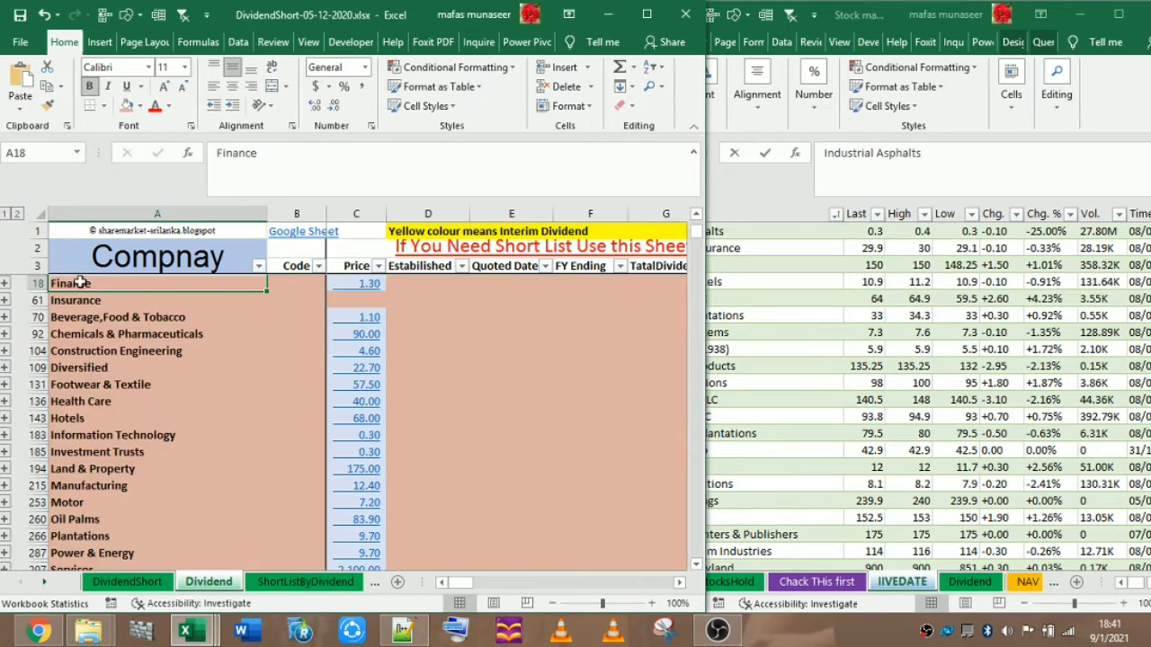
click(402, 283)
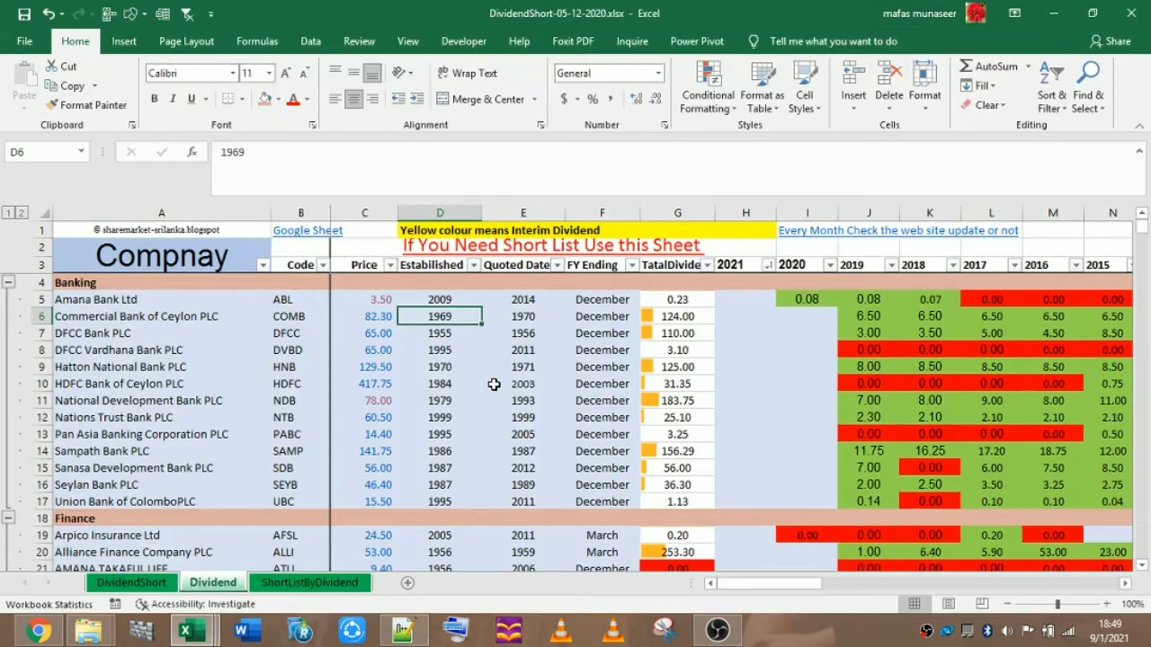
Review the prices in the expanded Dividend list down to the Insurance section and check the Insurance heading's price cell.
click(493, 383)
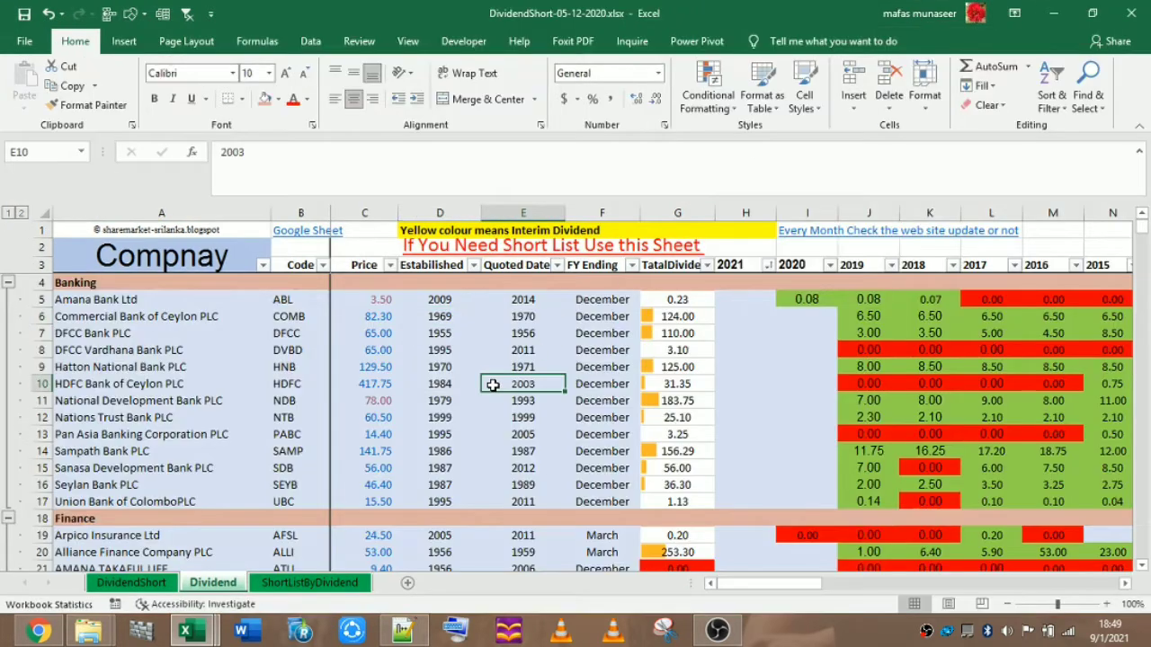
scroll(416, 350, down, 5)
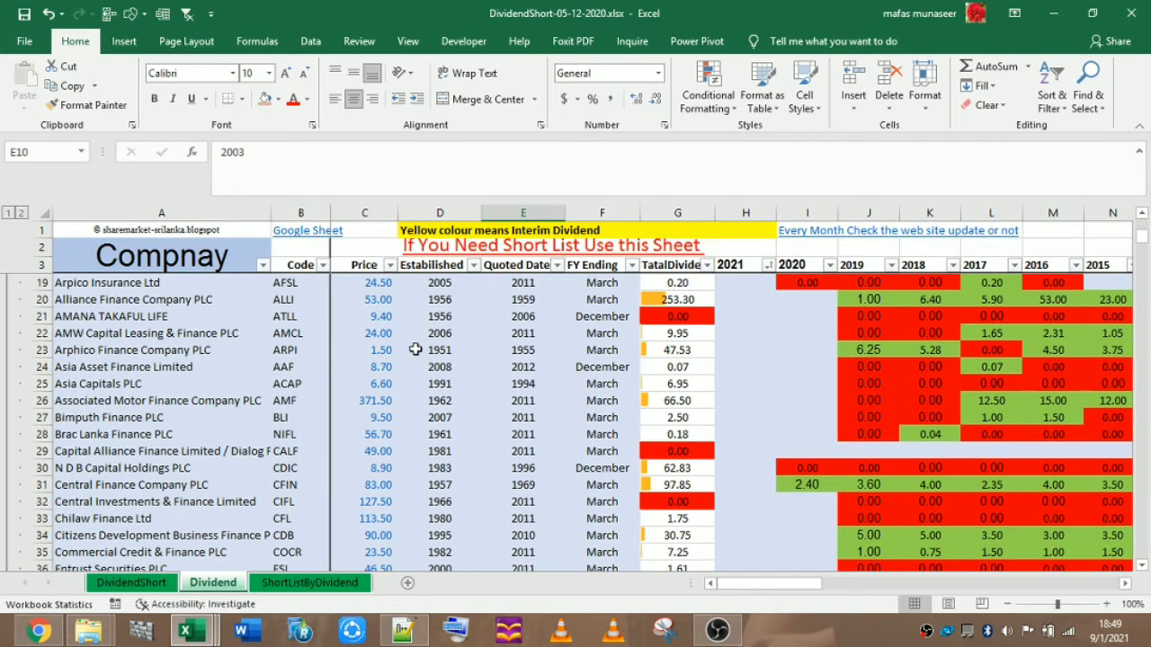
scroll(415, 350, down, 12)
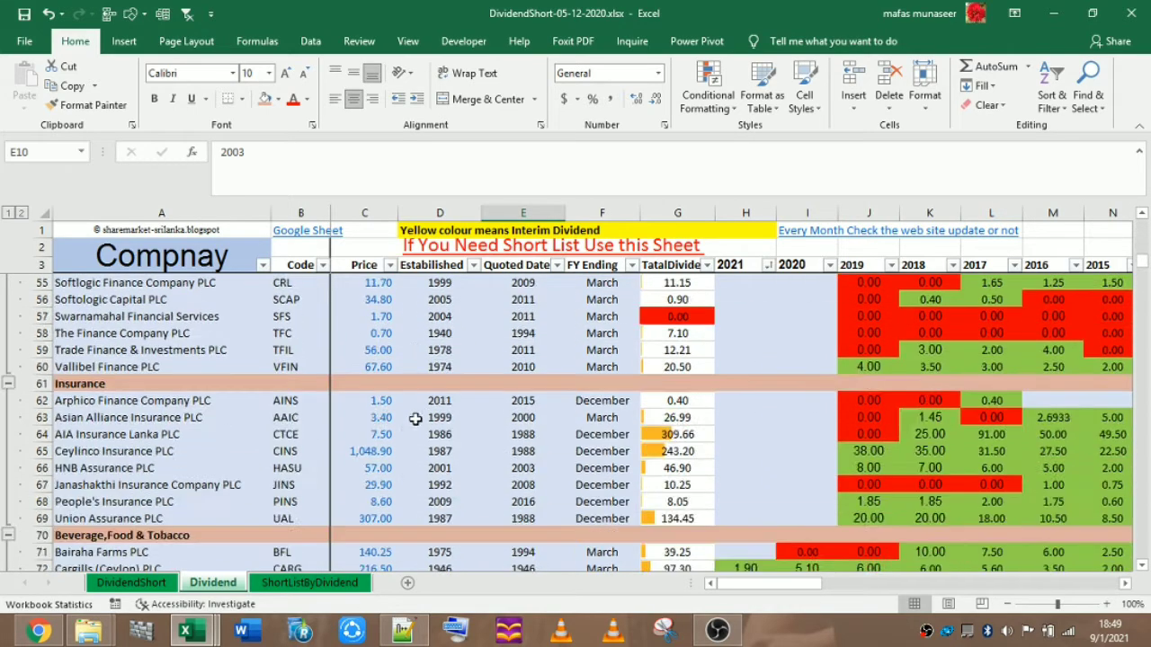
drag(346, 384, 398, 383)
click(426, 385)
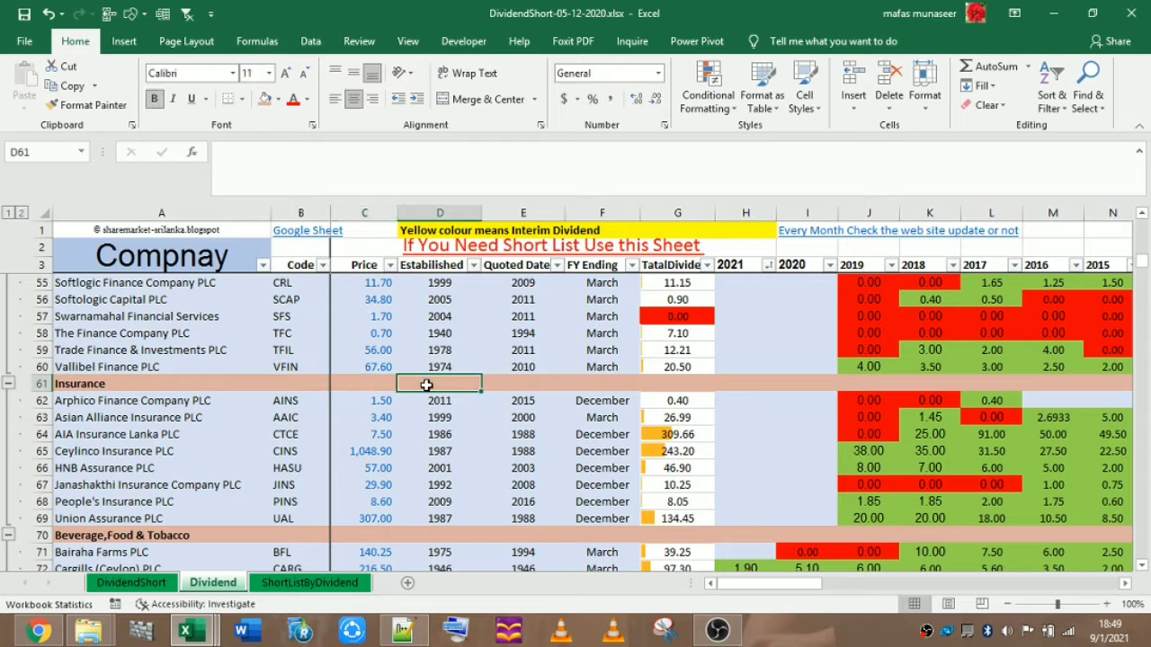
click(371, 382)
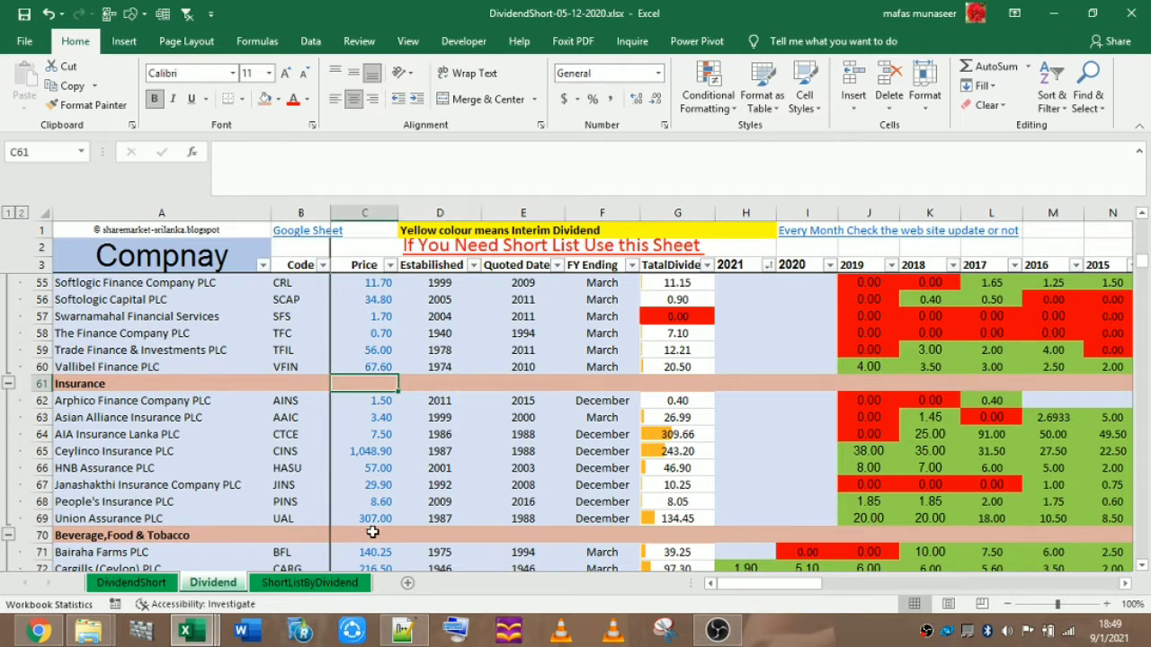
Review the Price column and the sector heading rows from Beverage, Food & Tobacco through Manufacturing.
scroll(377, 528, down, 5)
scroll(415, 506, down, 20)
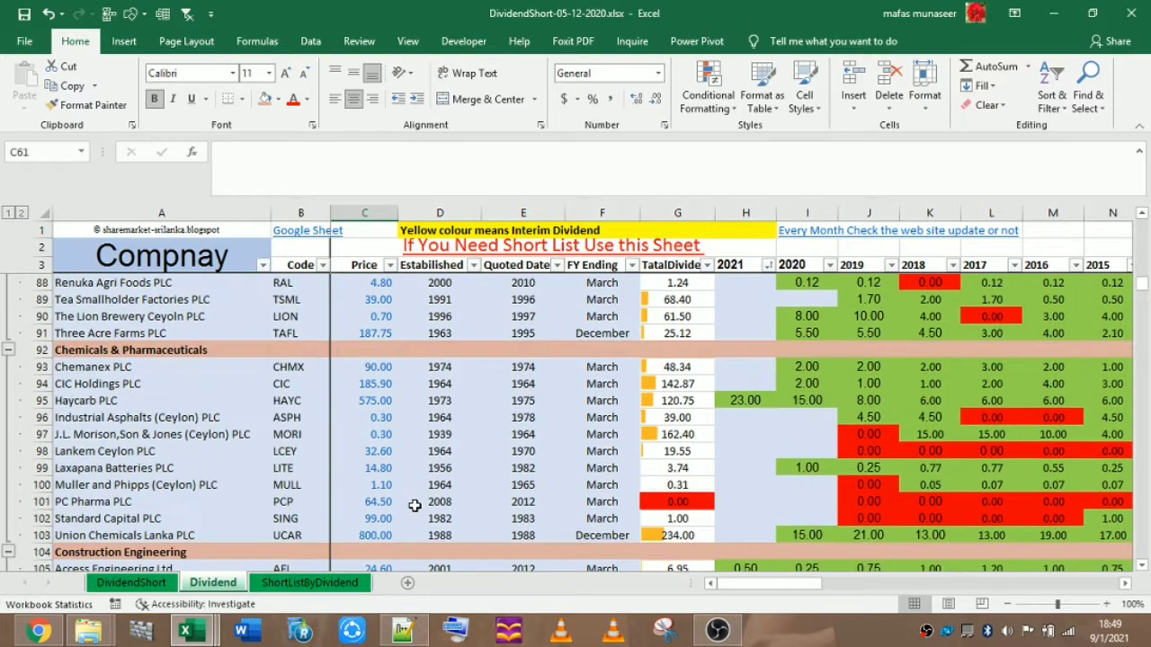
scroll(419, 508, down, 4)
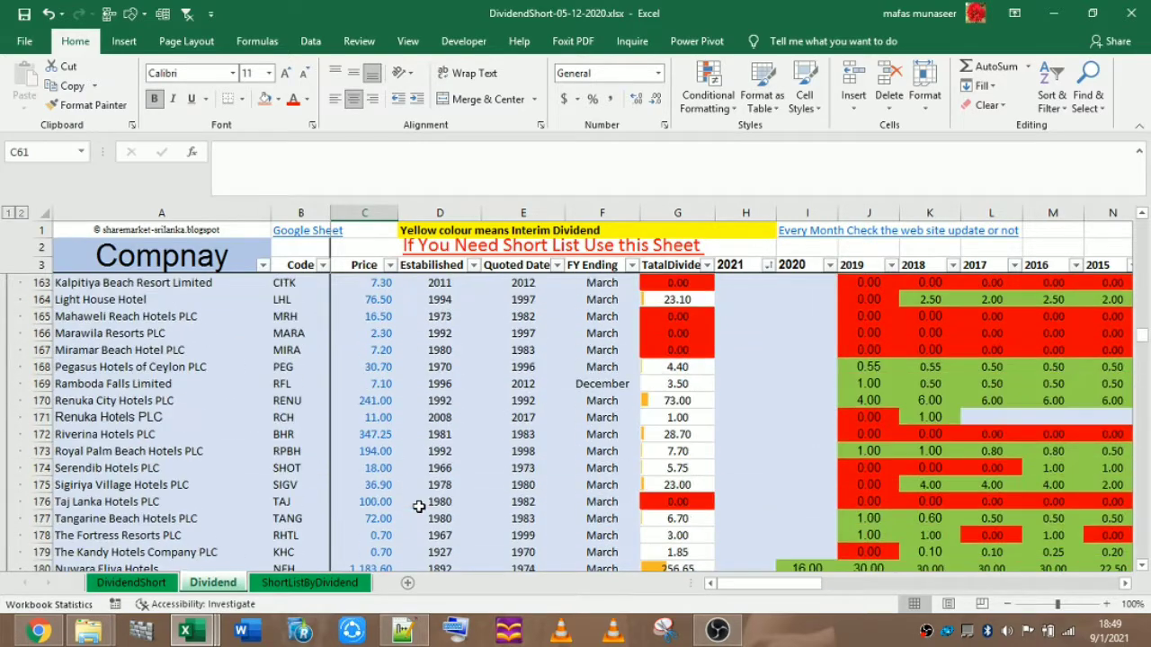
scroll(419, 508, down, 3)
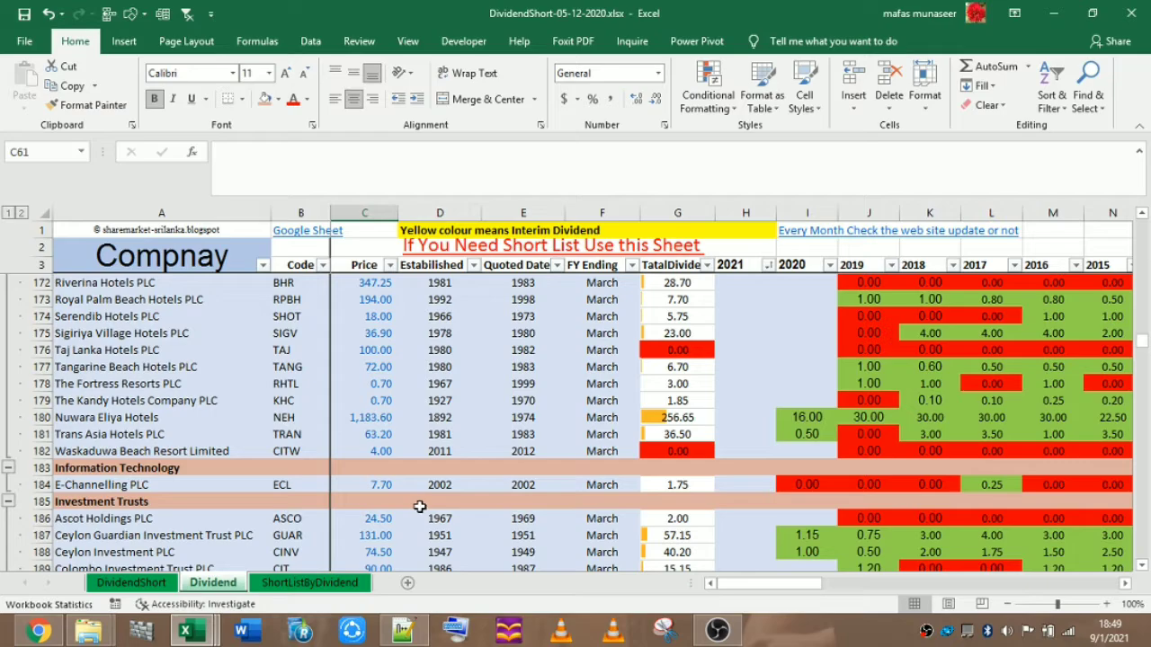
click(422, 504)
scroll(420, 503, down, 18)
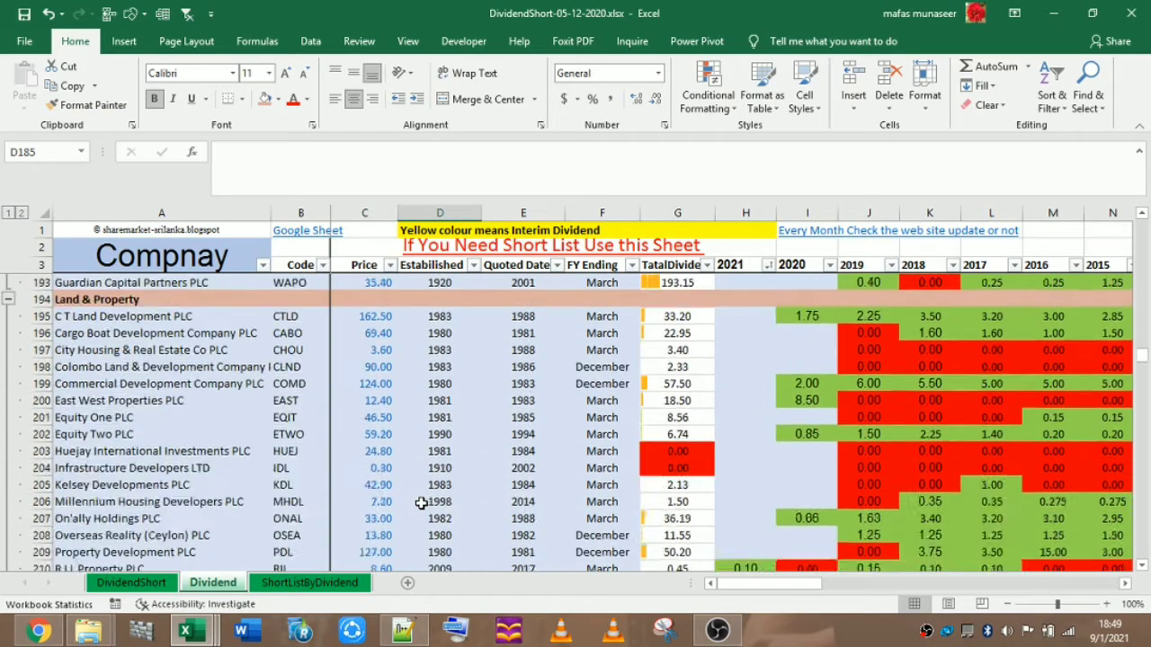
scroll(419, 504, down, 6)
scroll(419, 503, up, 13)
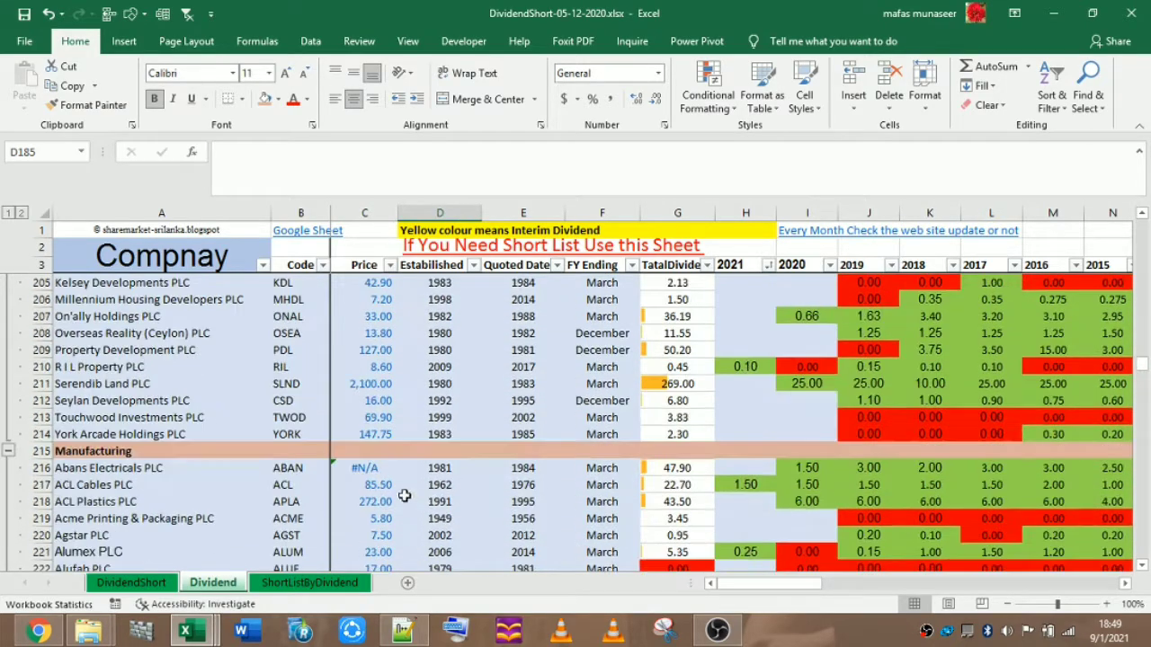
Inspect the price formula and company name in the Abans Electricals PLC row.
click(393, 470)
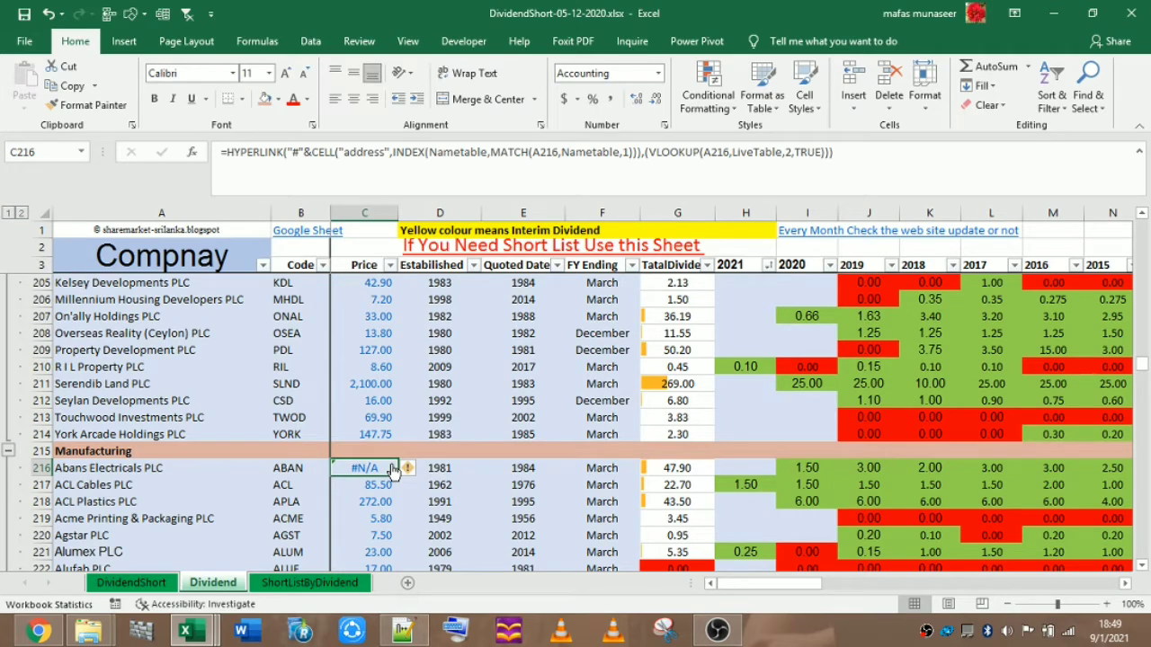
click(169, 469)
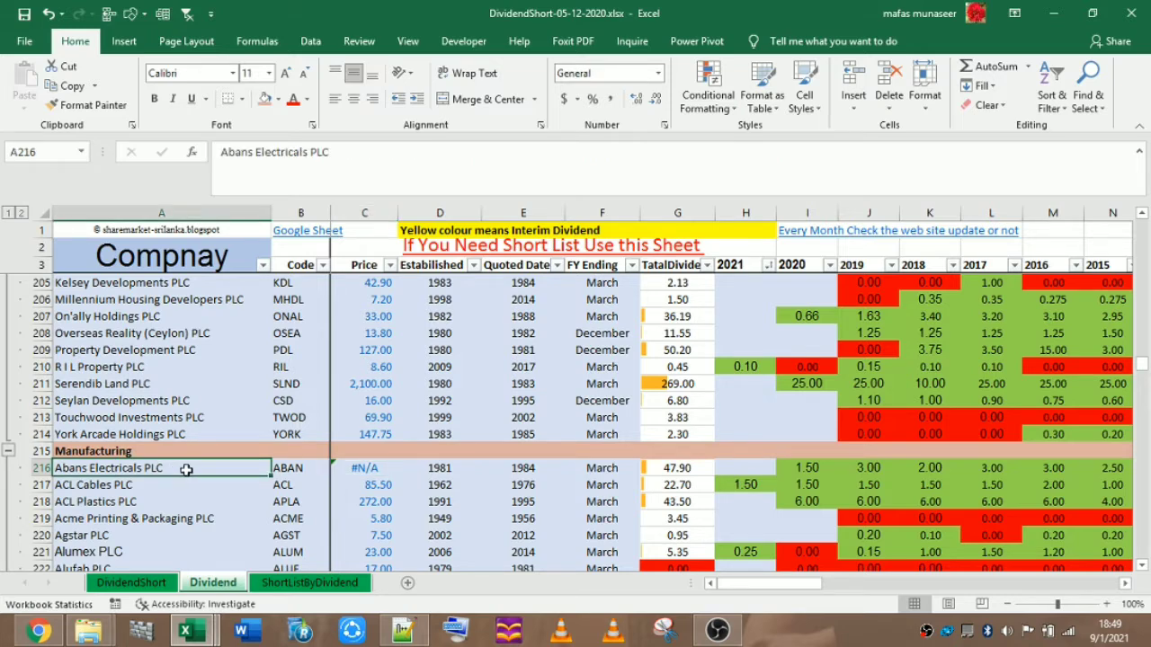
click(408, 470)
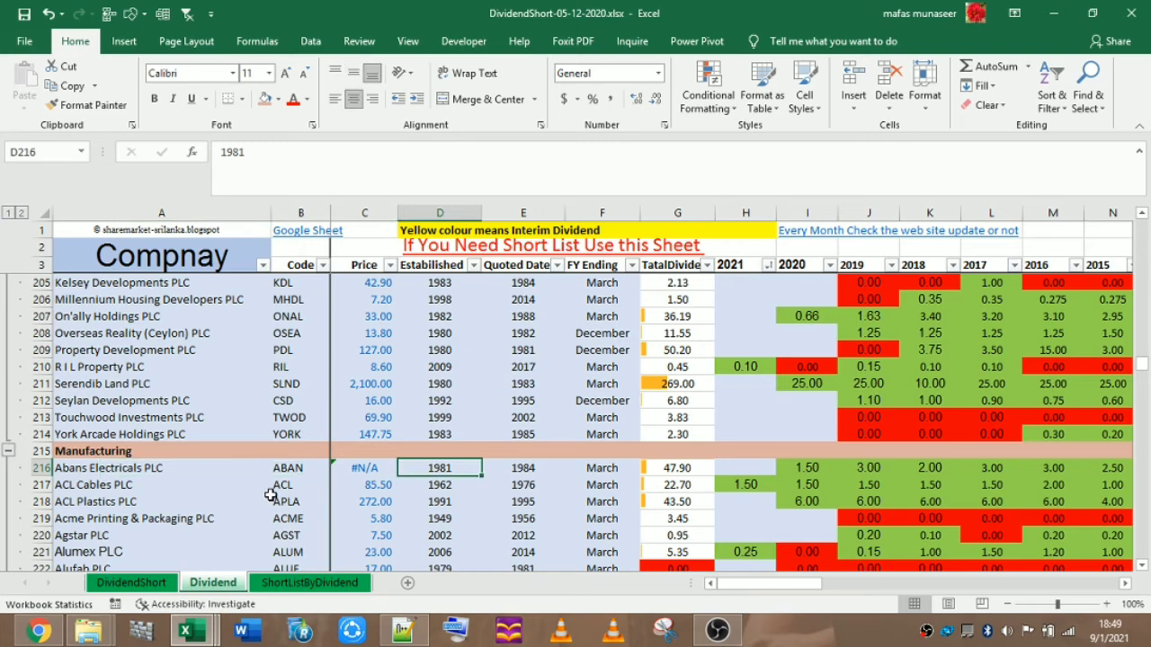
Review the prices down to the Services section, view the ShortListByDividend sheet, and return to the Dividend sheet.
scroll(271, 496, down, 20)
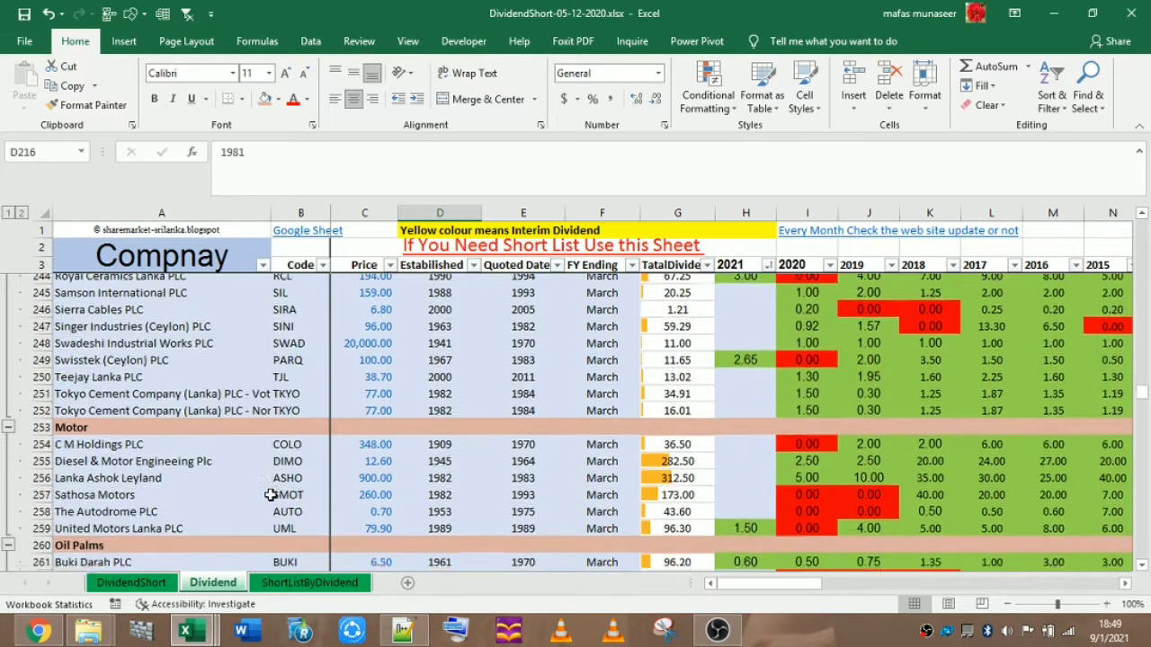
scroll(270, 495, down, 7)
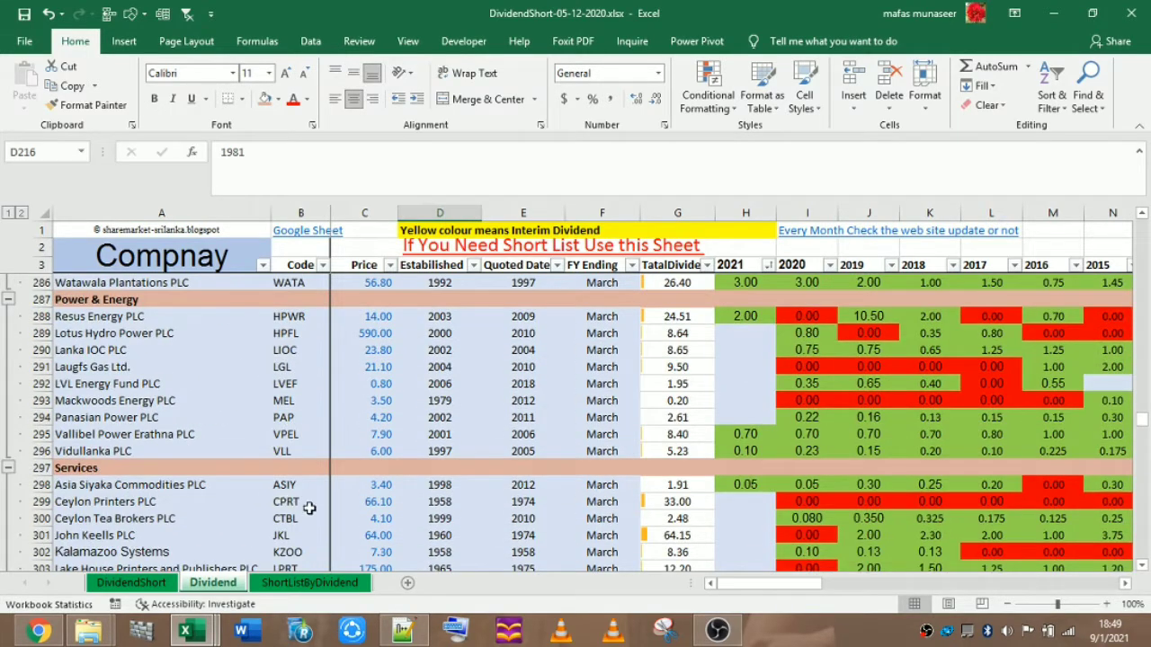
click(319, 583)
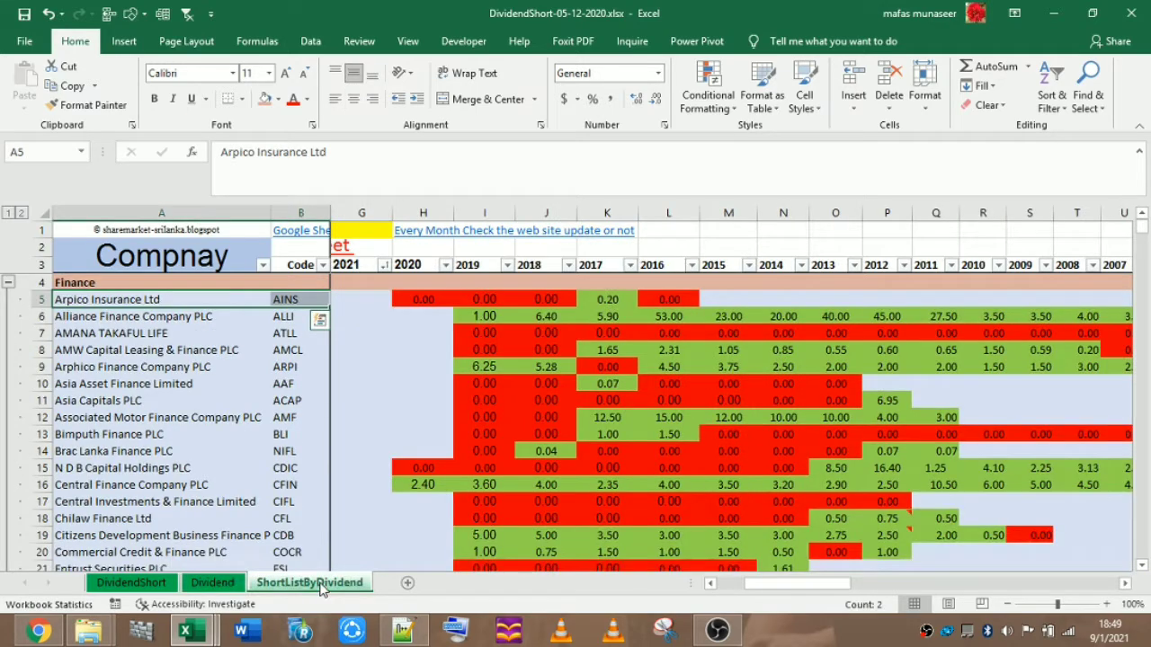
click(213, 583)
click(710, 632)
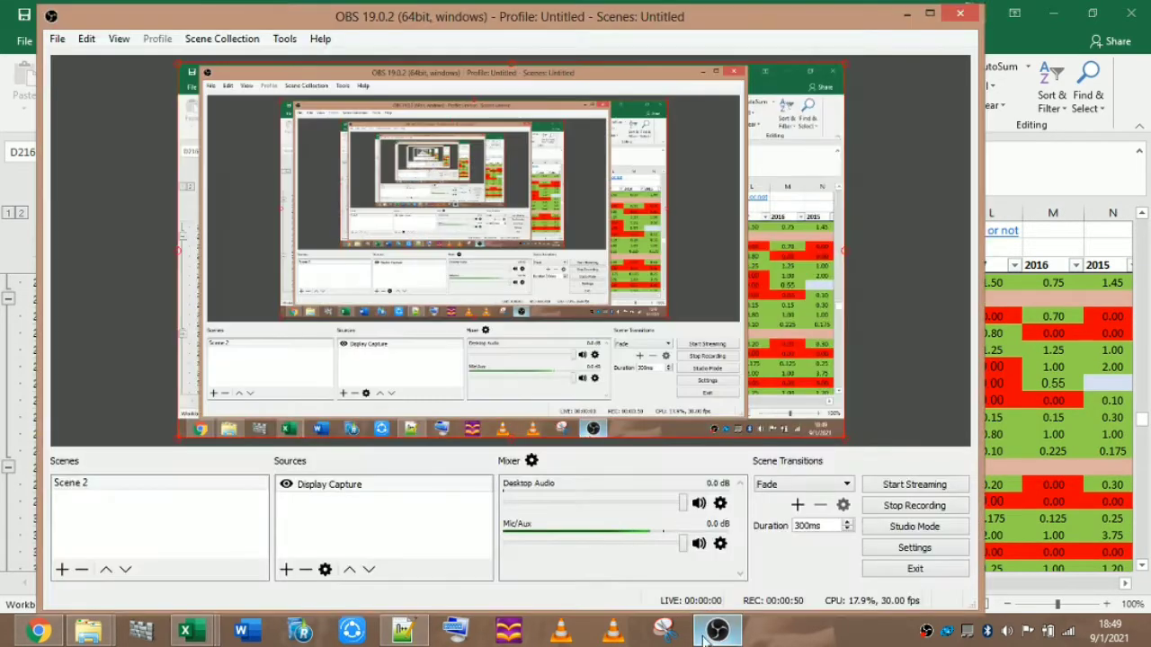
click(707, 635)
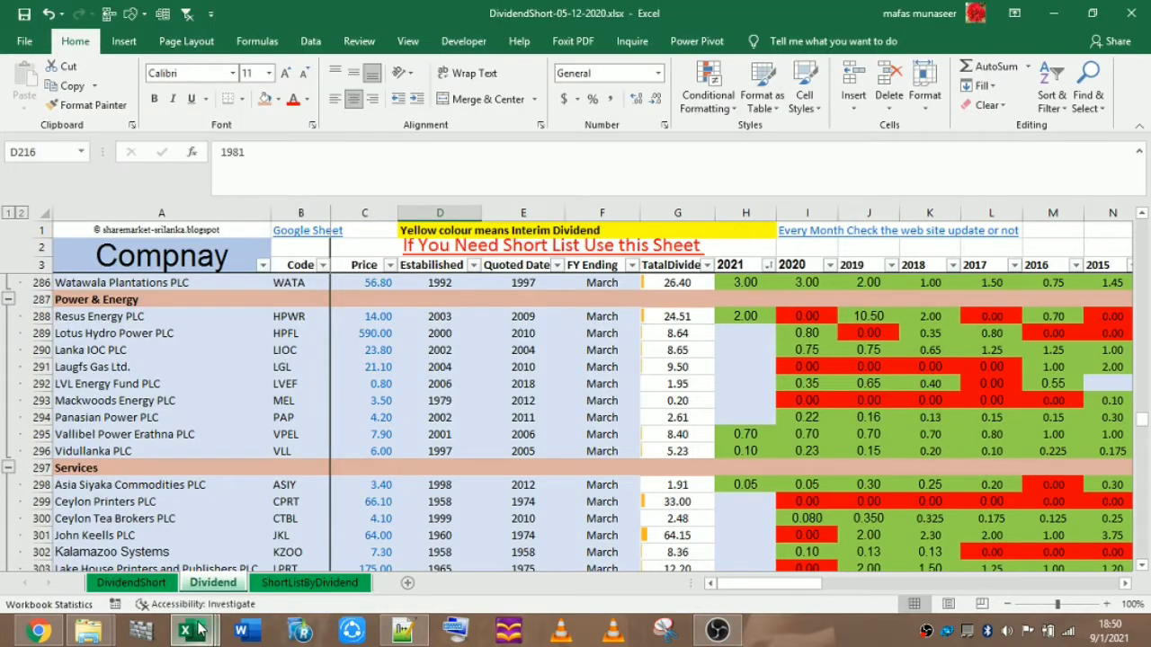
Follow the Asia Siyaka Commodities PLC price link, examine the whole live price table, and return to the dividend workbook.
click(381, 484)
scroll(653, 367, up, 9)
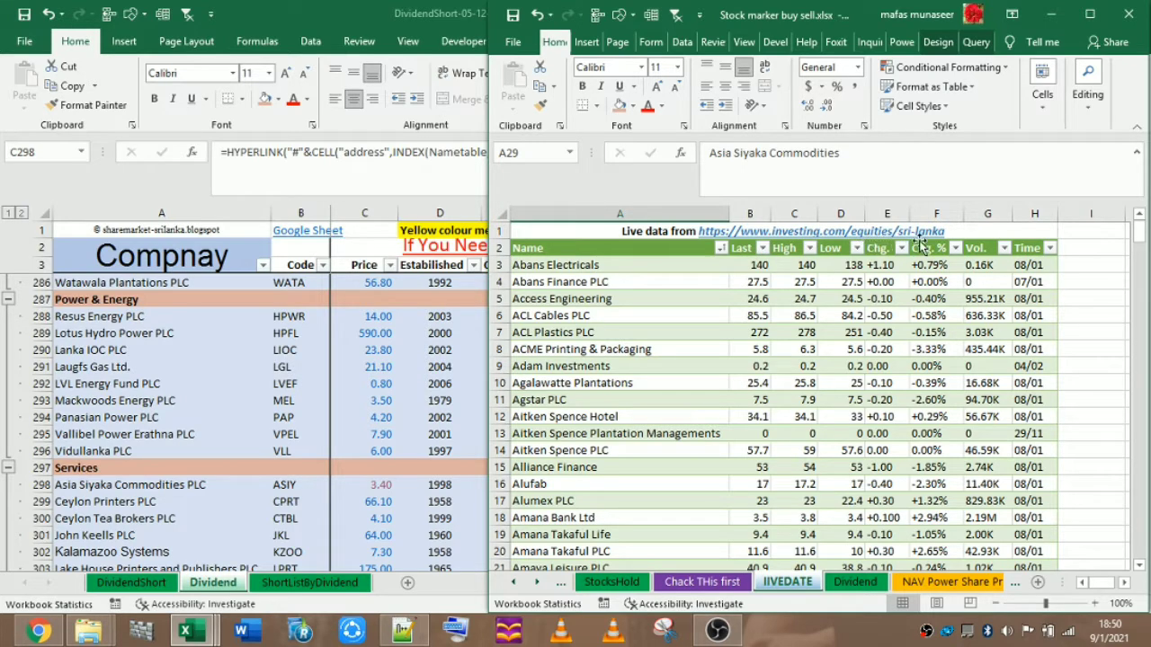
scroll(689, 378, down, 19)
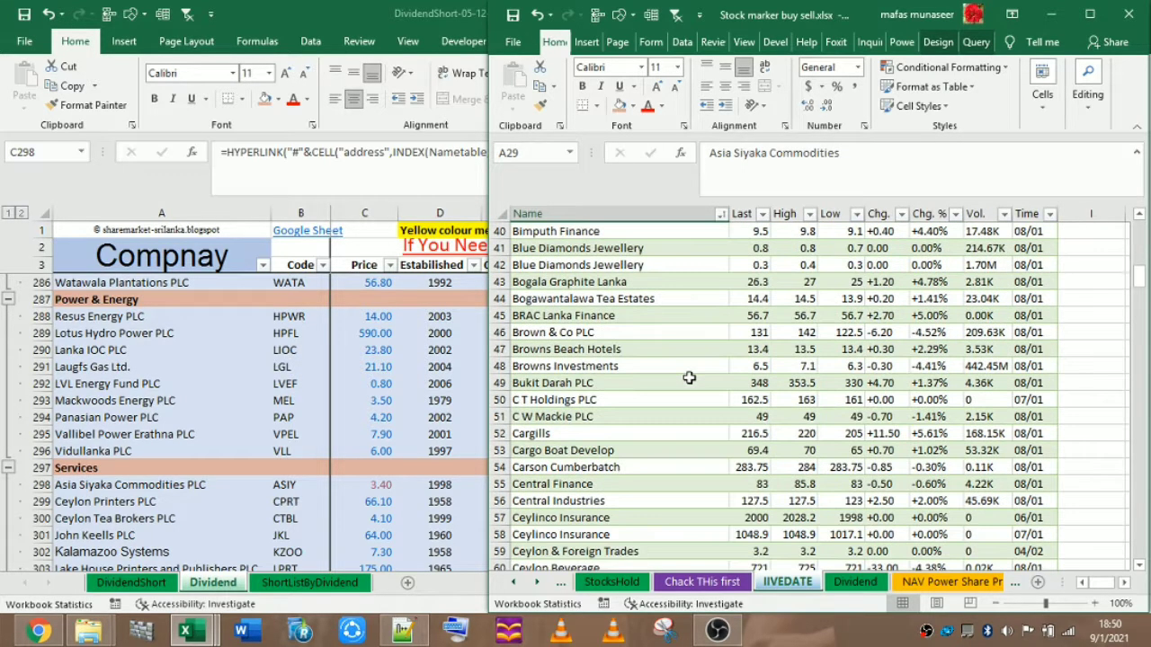
scroll(689, 378, down, 20)
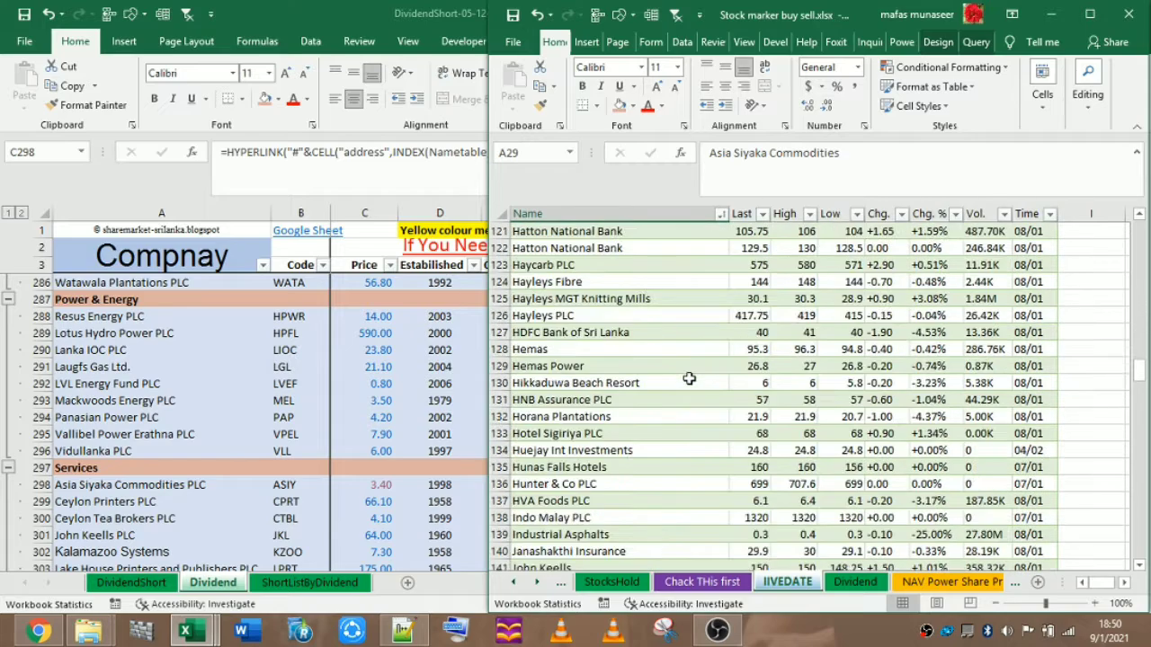
scroll(688, 378, down, 20)
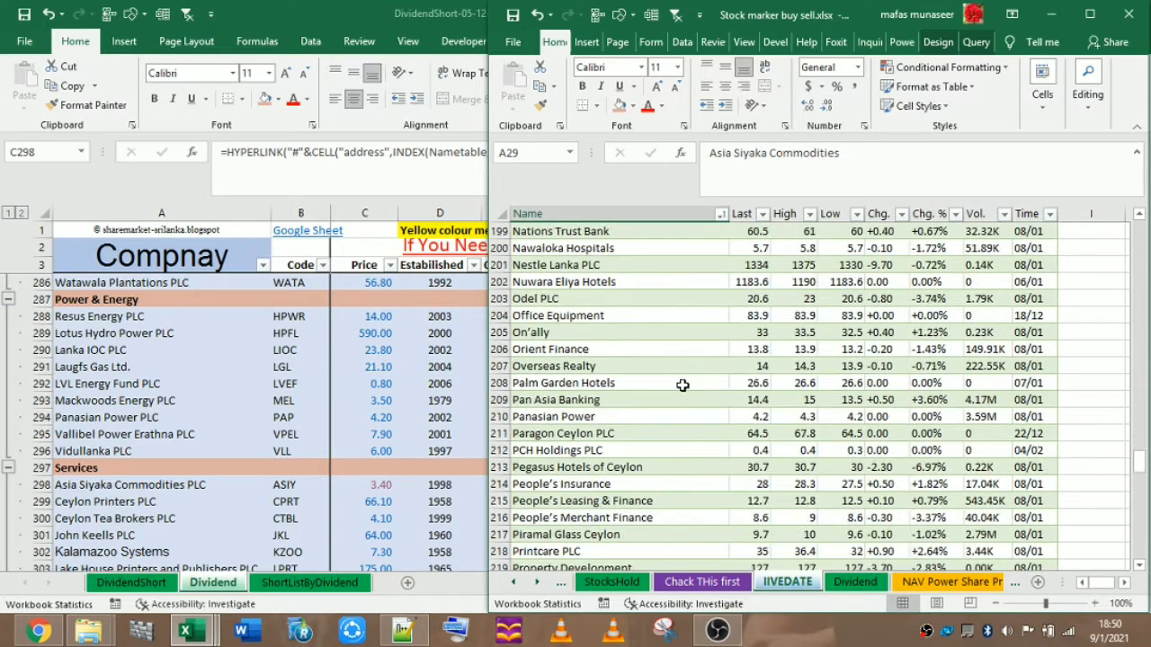
scroll(682, 385, down, 20)
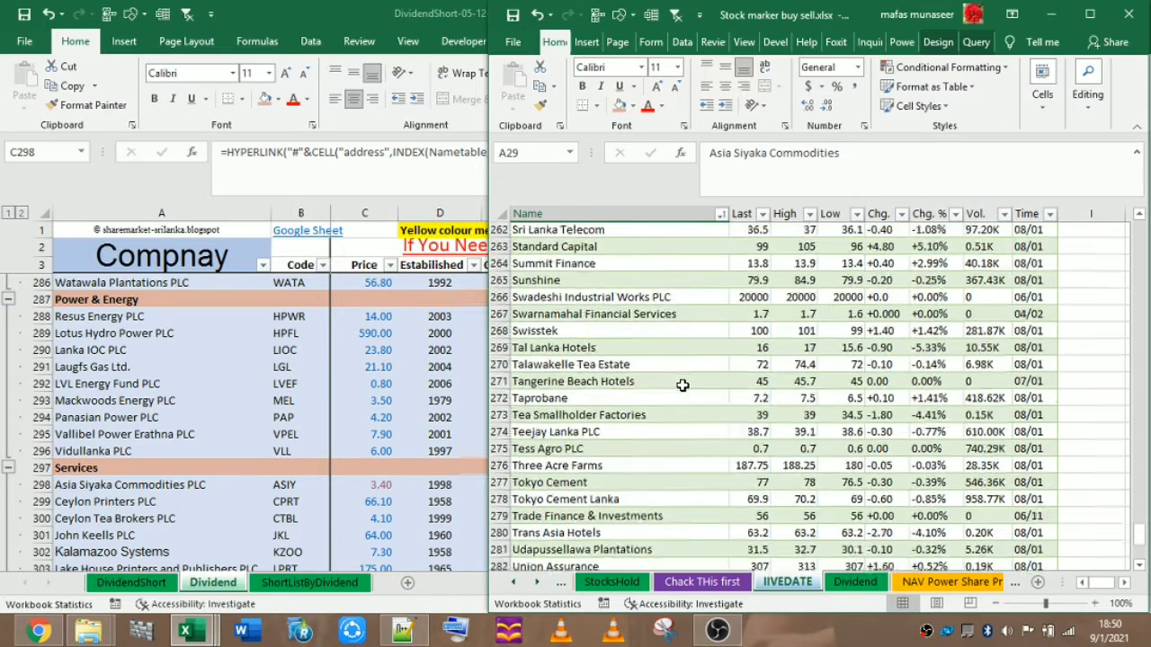
scroll(682, 385, up, 4)
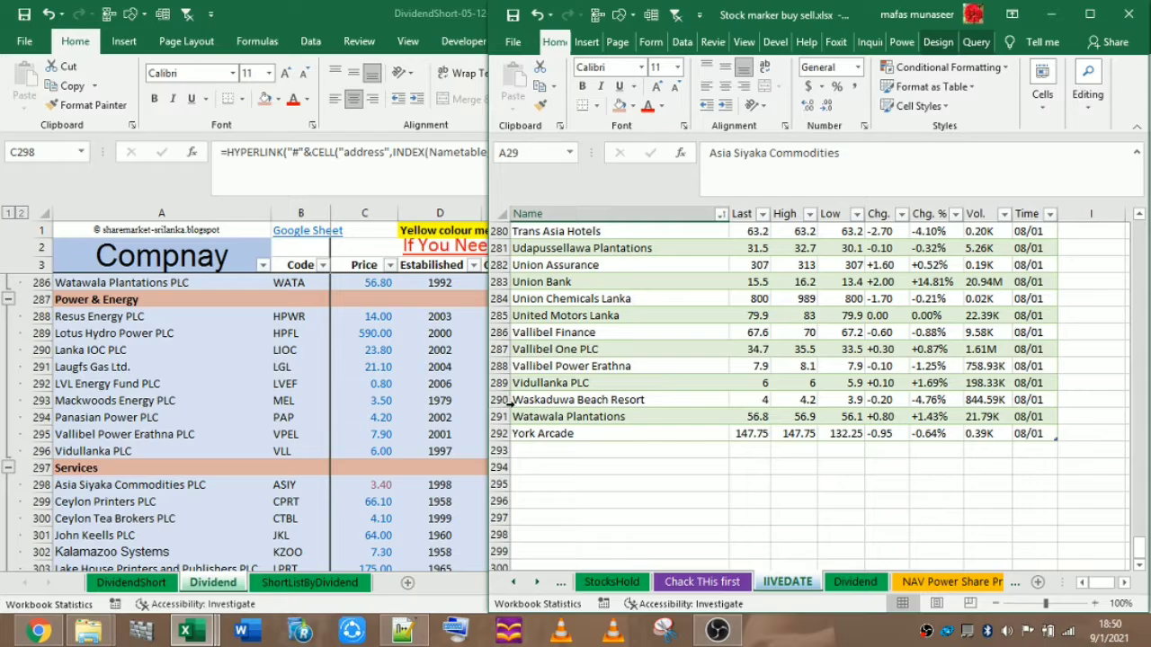
scroll(537, 409, up, 20)
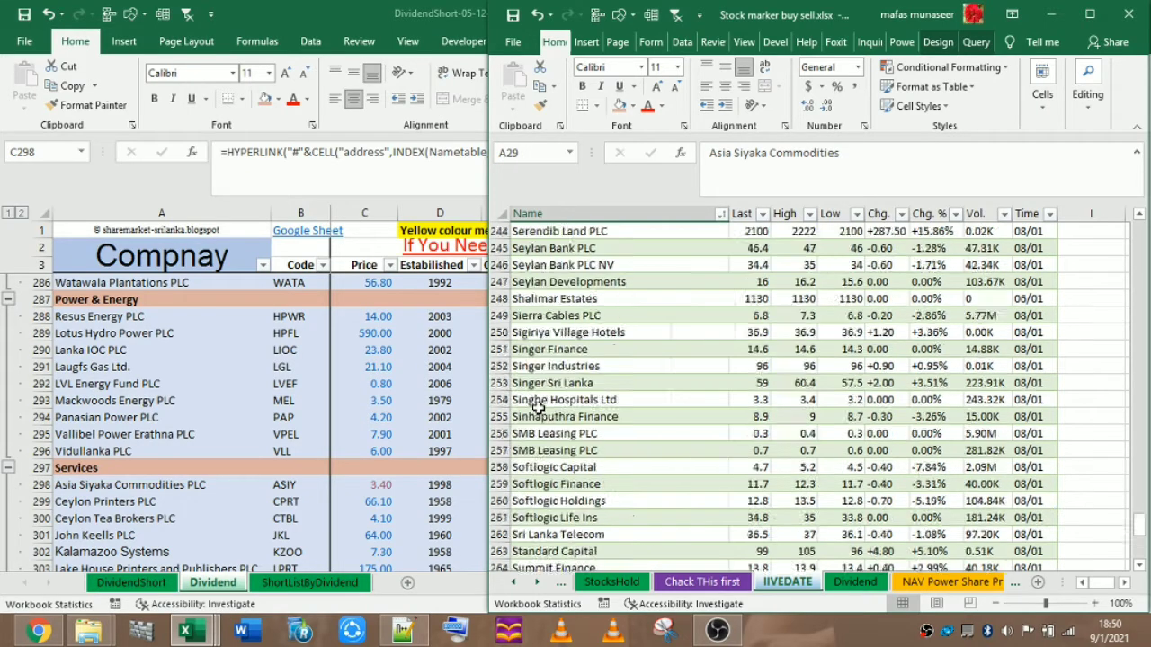
scroll(539, 407, up, 20)
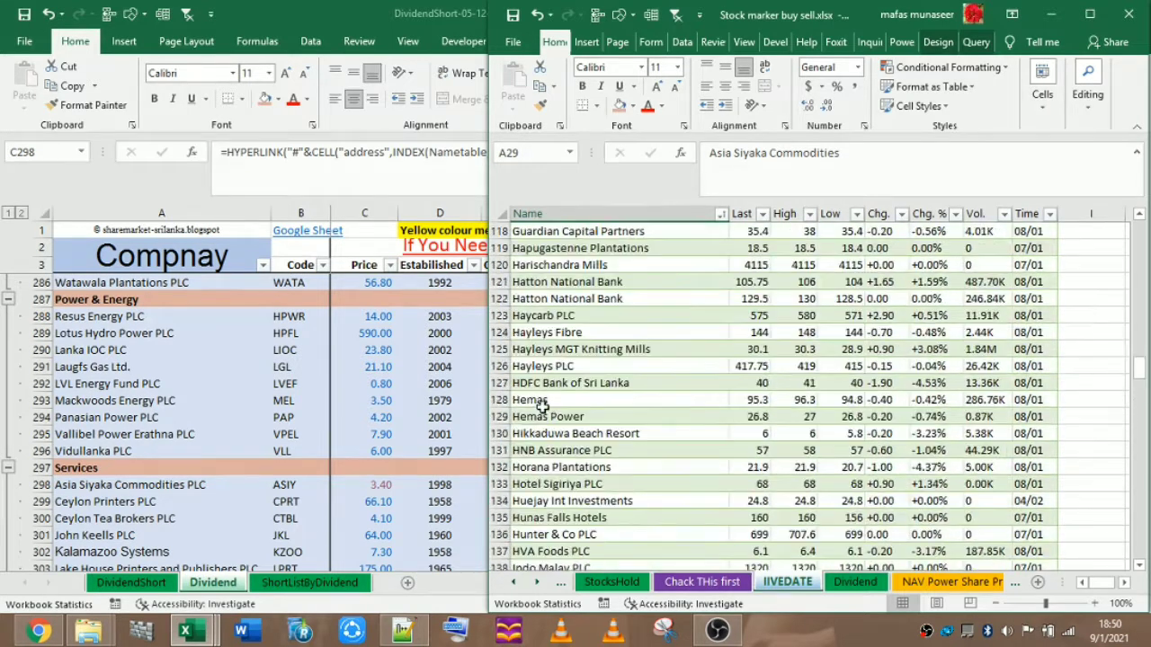
scroll(539, 407, up, 9)
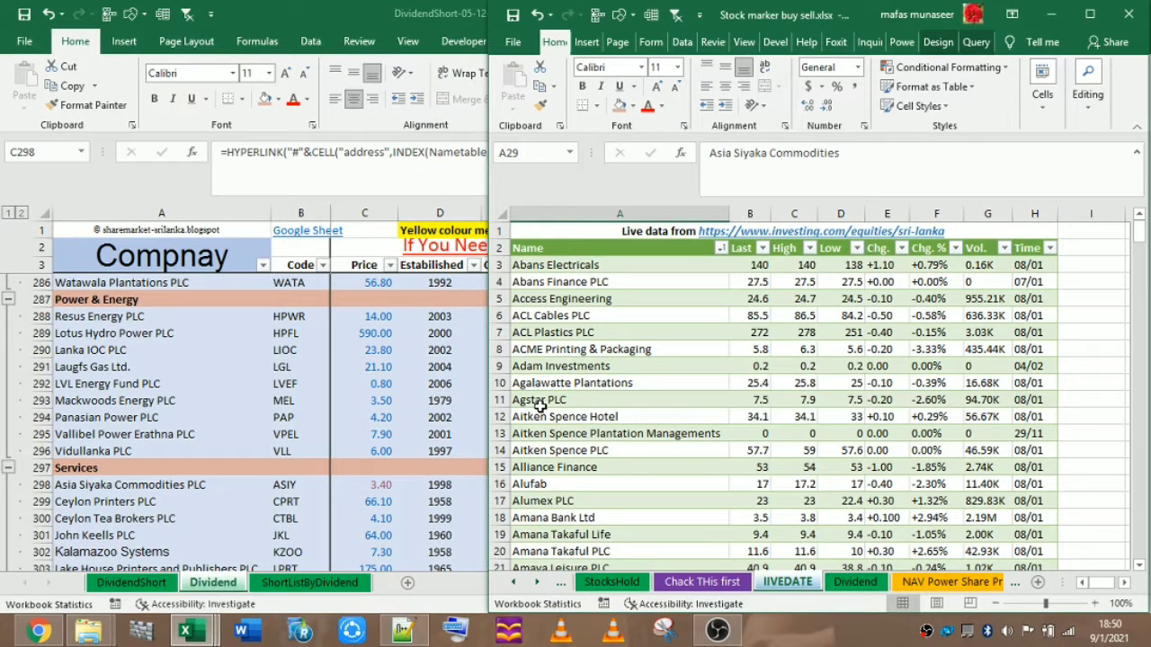
click(458, 358)
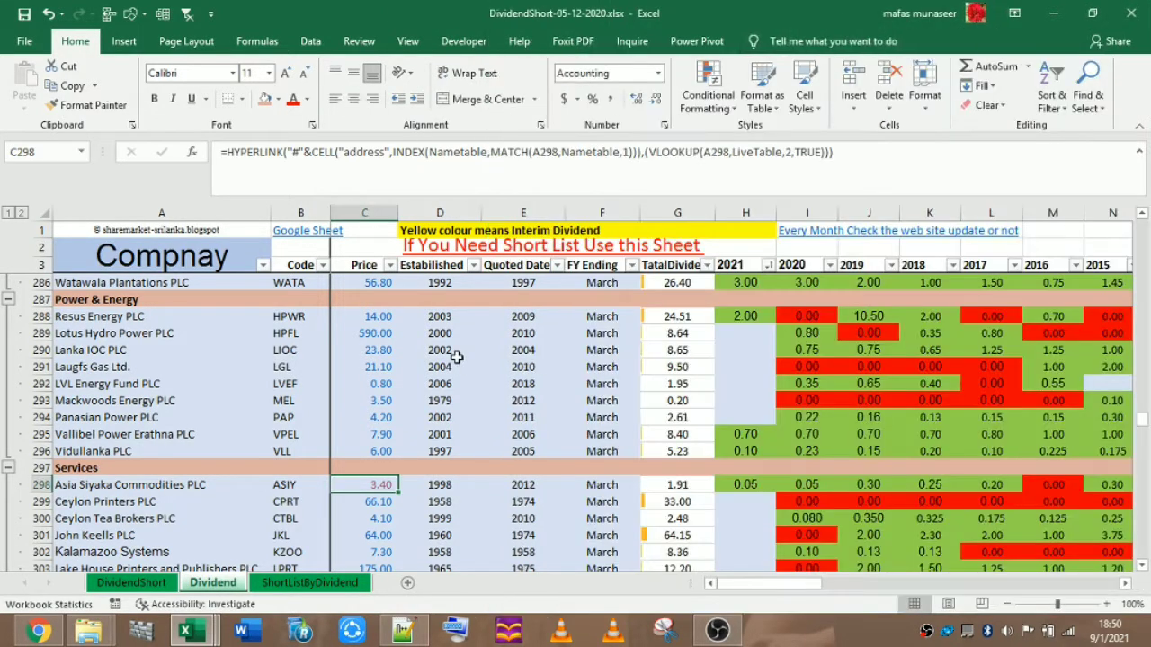
Review the Price column from the Services section down to Trading, and back up through all sectors to Banking.
scroll(455, 364, down, 8)
scroll(451, 369, down, 4)
scroll(442, 377, up, 6)
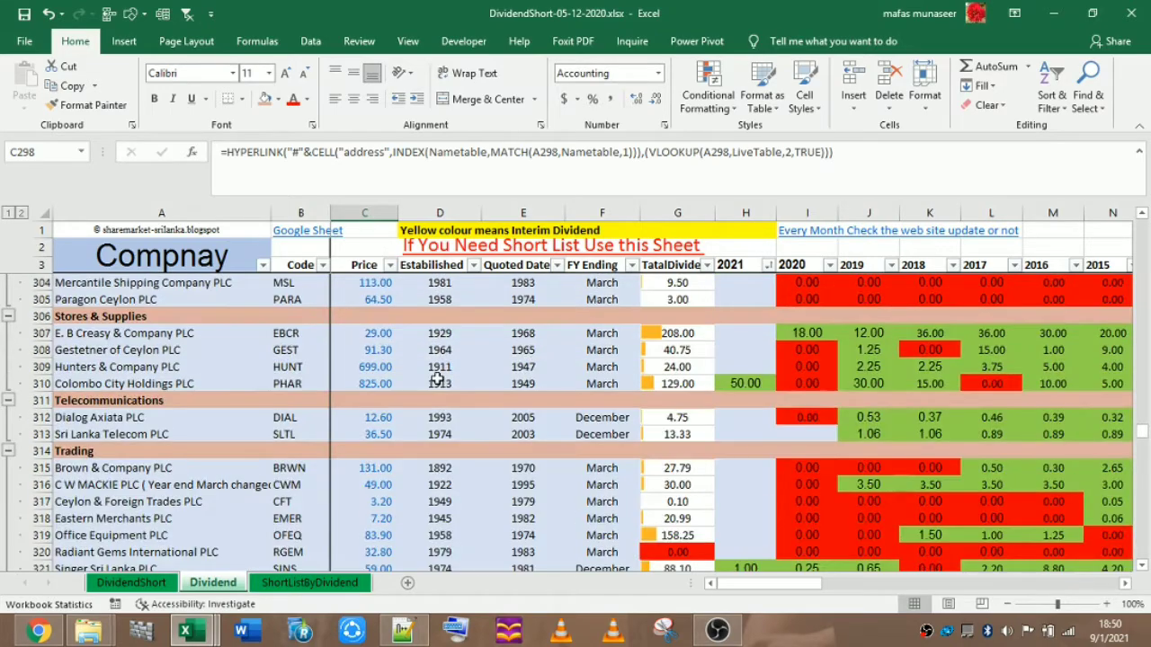
scroll(438, 379, up, 10)
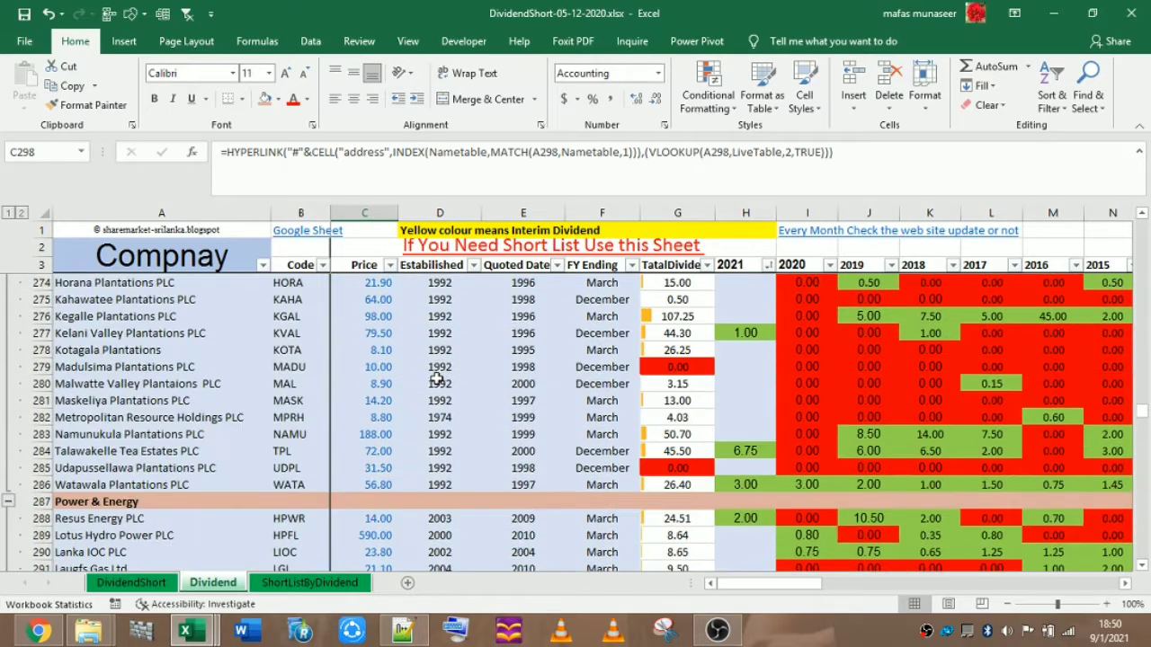
scroll(438, 379, up, 8)
scroll(438, 380, down, 2)
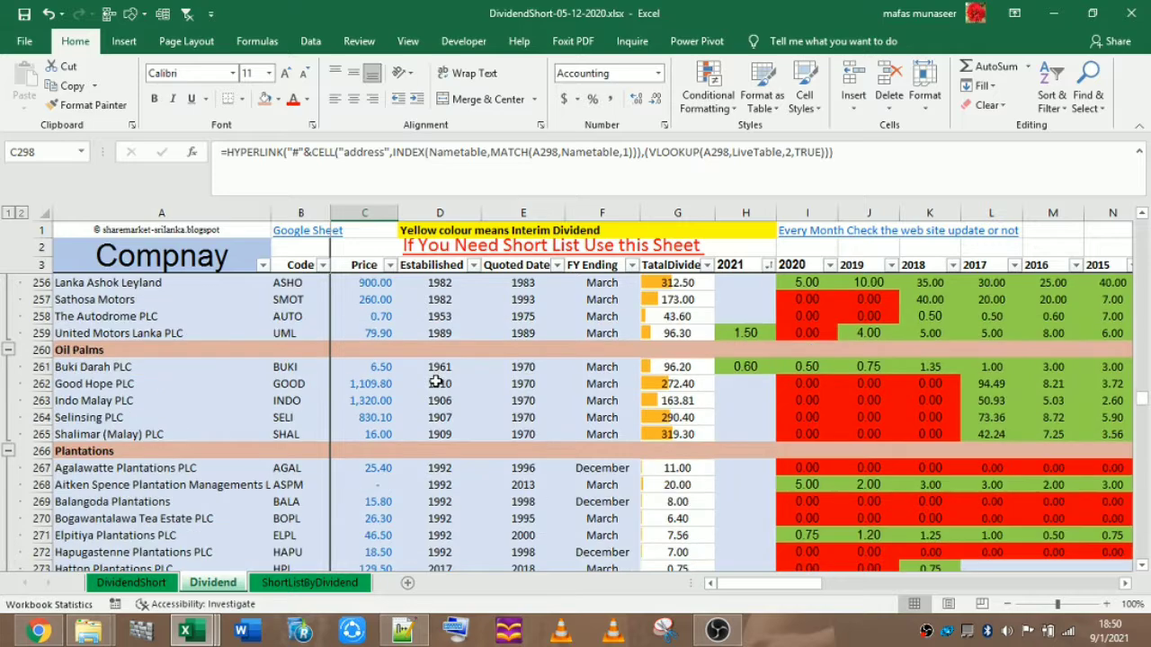
scroll(432, 395, up, 3)
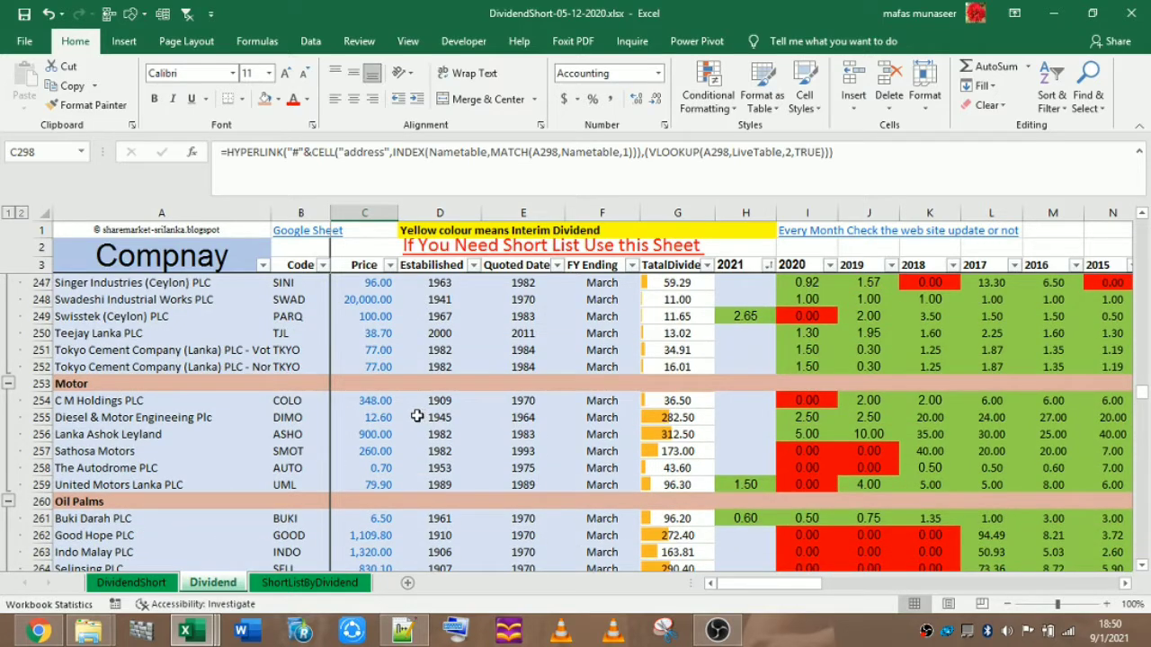
scroll(417, 416, up, 18)
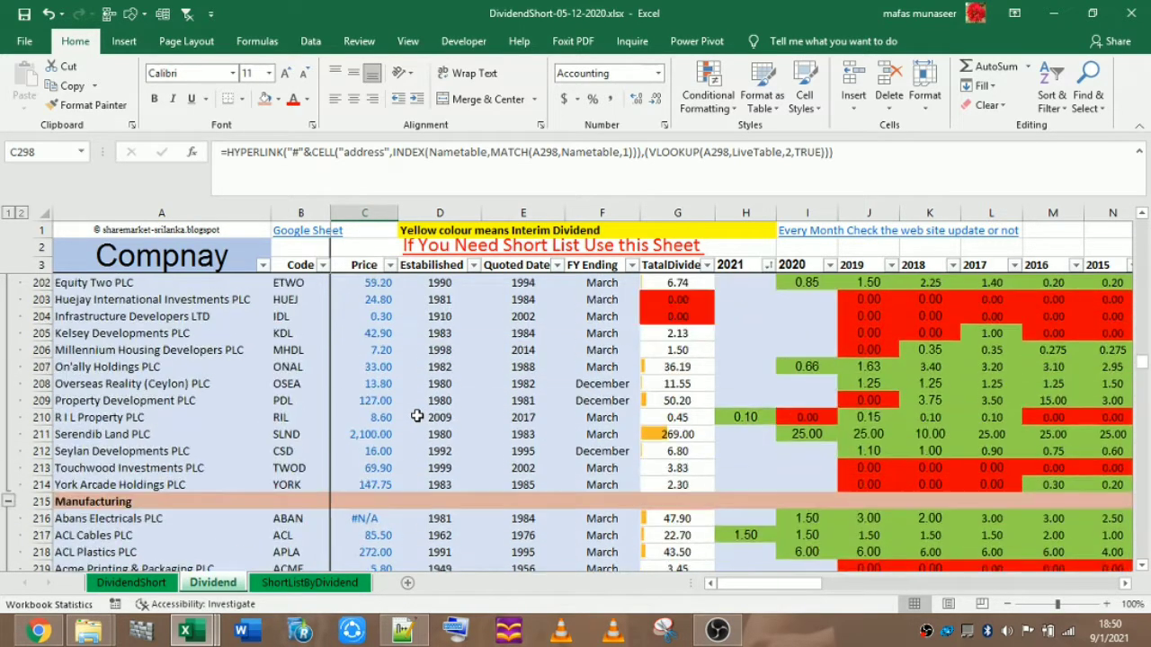
scroll(417, 416, up, 19)
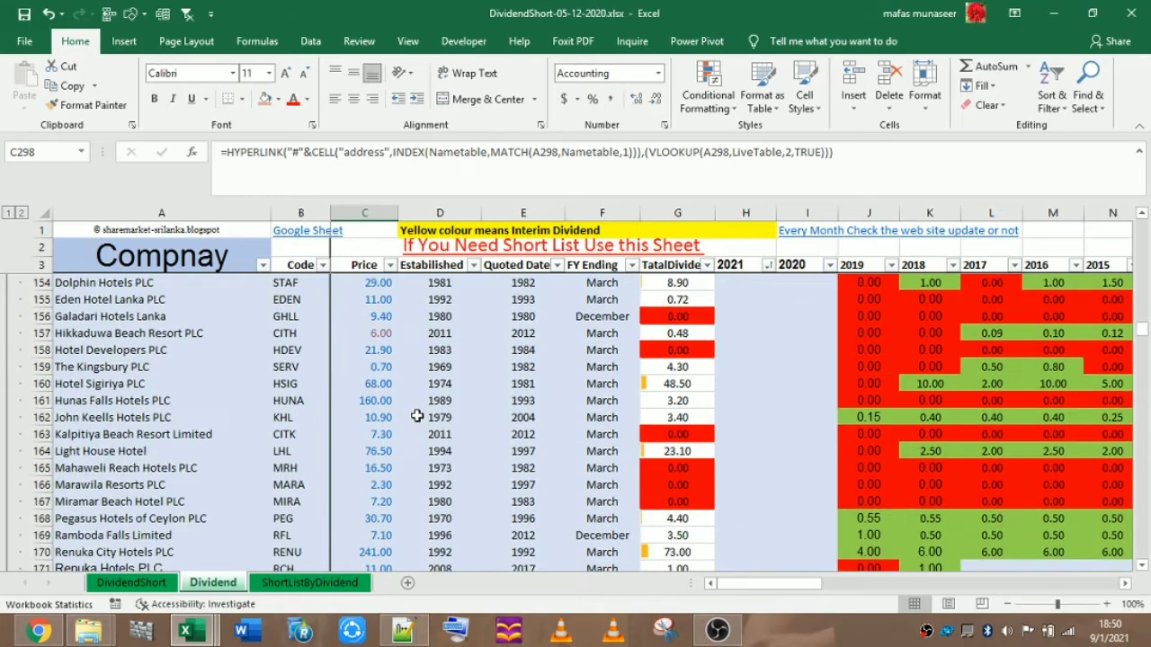
scroll(417, 417, up, 20)
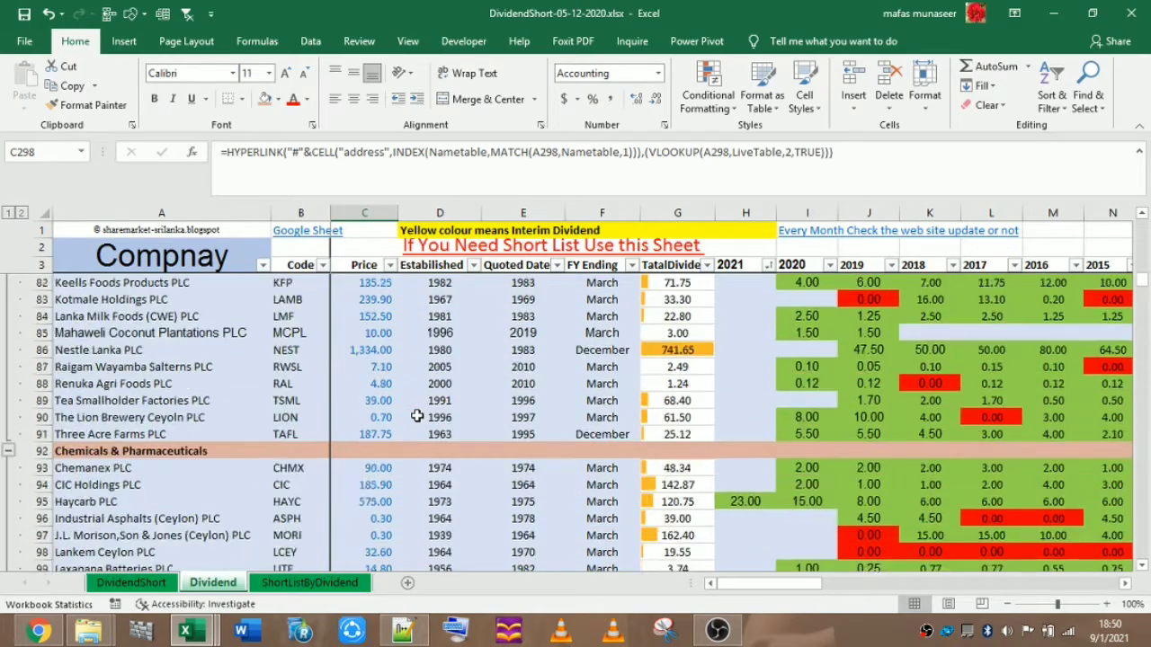
scroll(417, 416, up, 19)
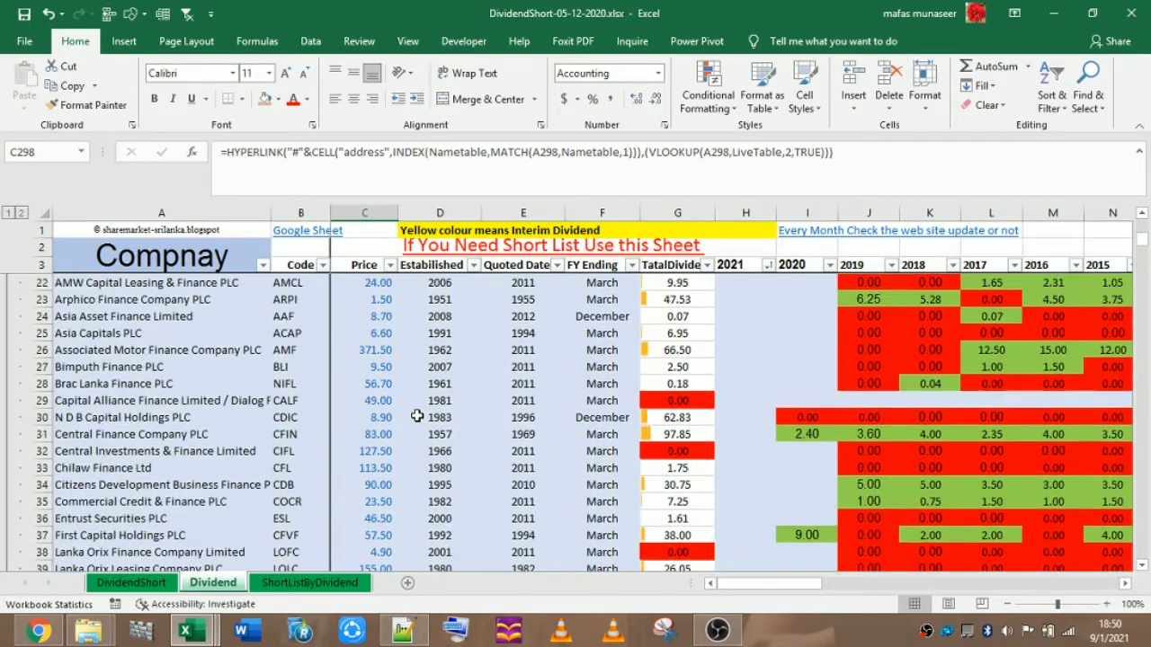
click(408, 384)
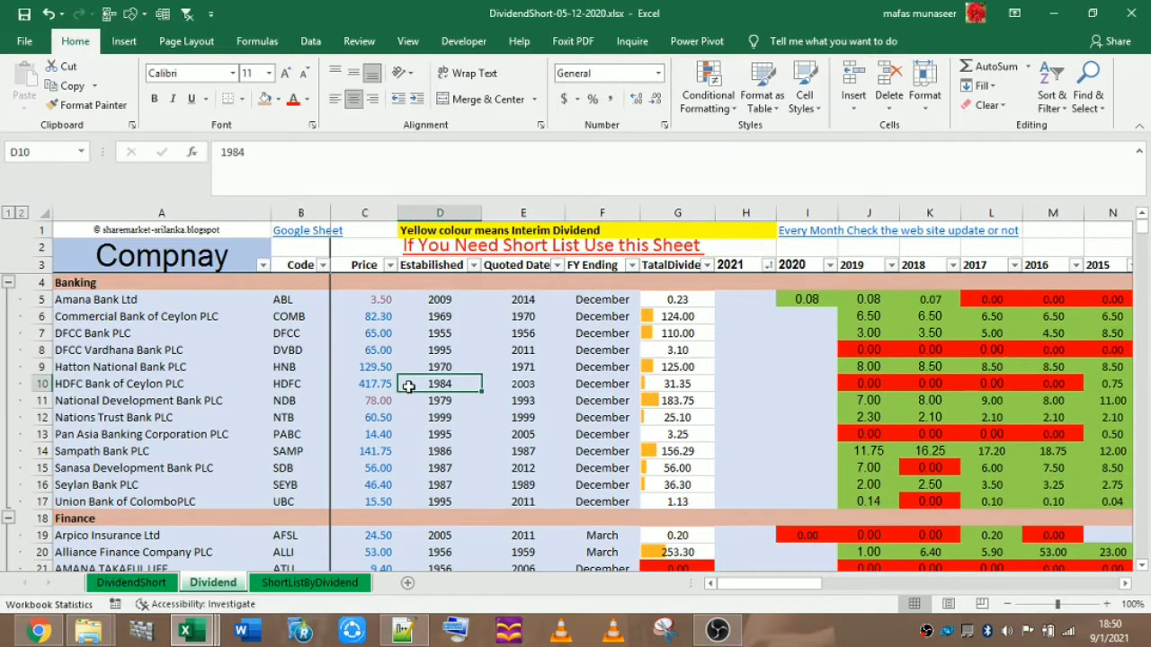
Follow the price link of the Orient Finance PLC row with code ORIN, examine its live price entry, and return to the dividend workbook.
scroll(409, 385, down, 2)
scroll(378, 468, down, 2)
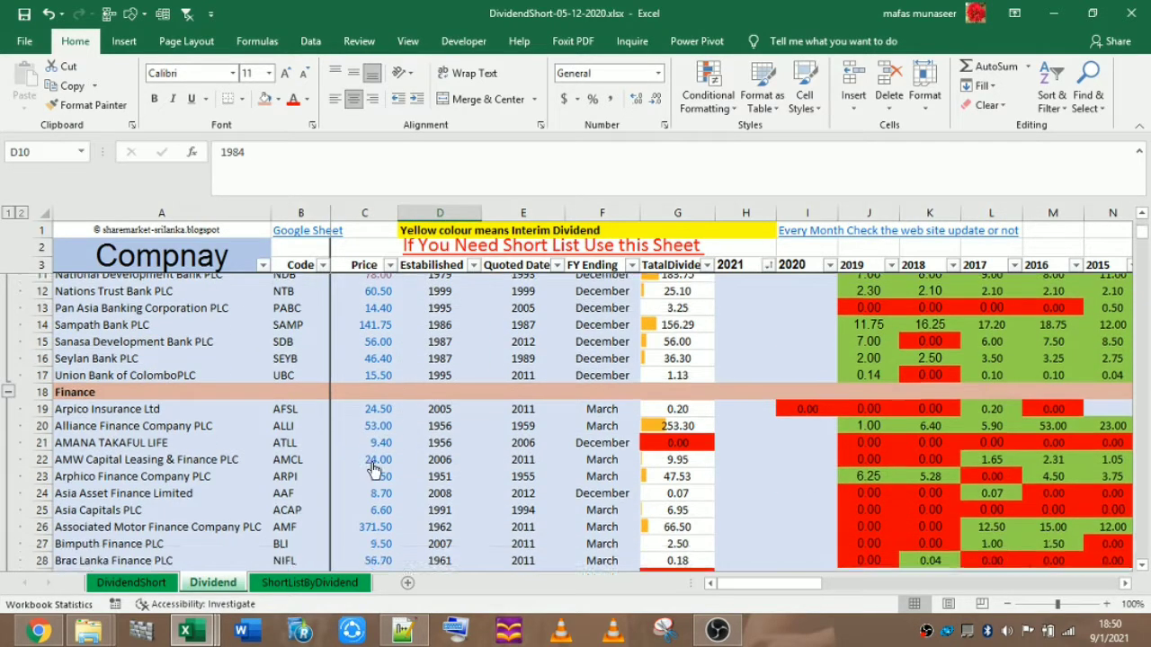
scroll(389, 465, down, 6)
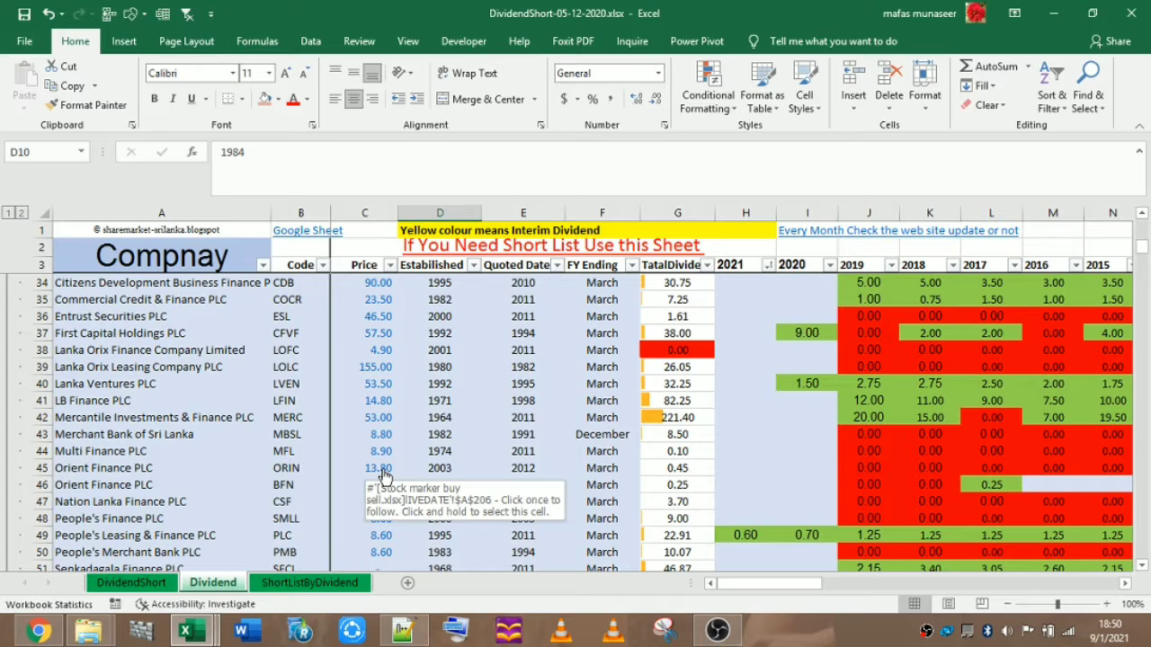
click(381, 471)
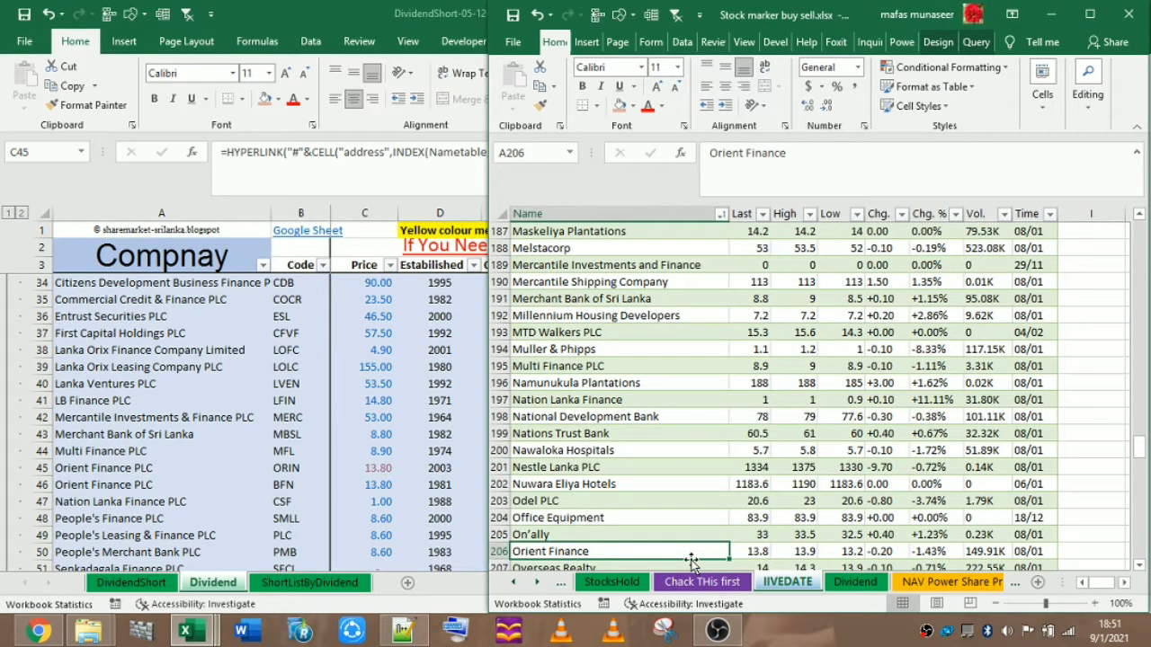
scroll(691, 561, down, 1)
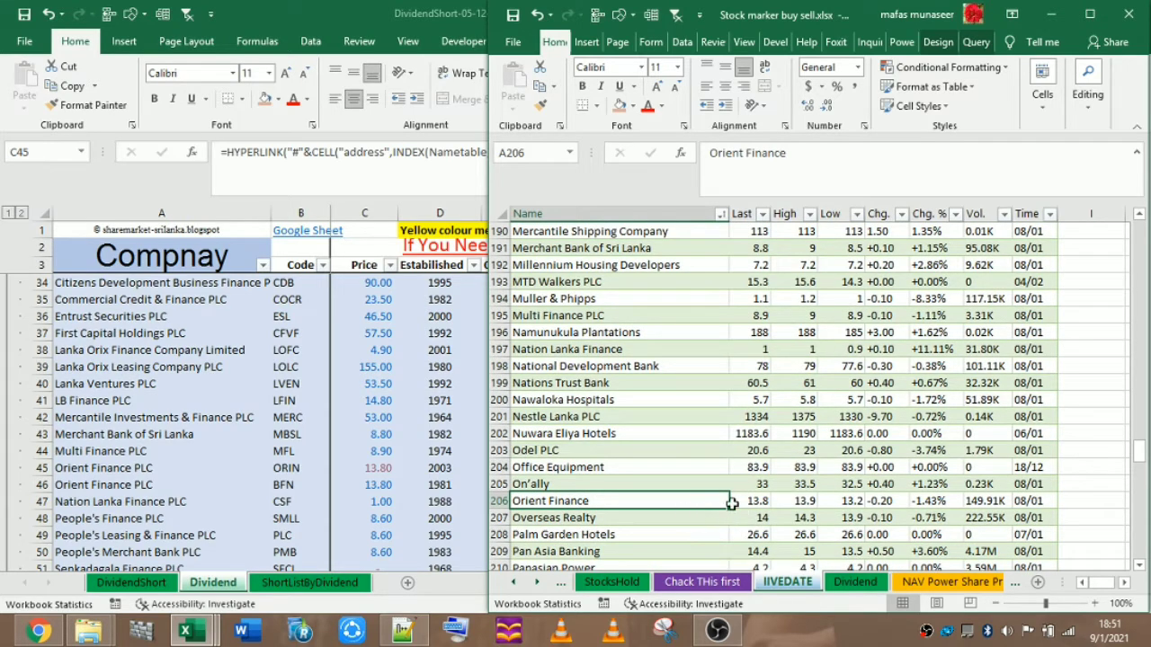
key(alt+Tab)
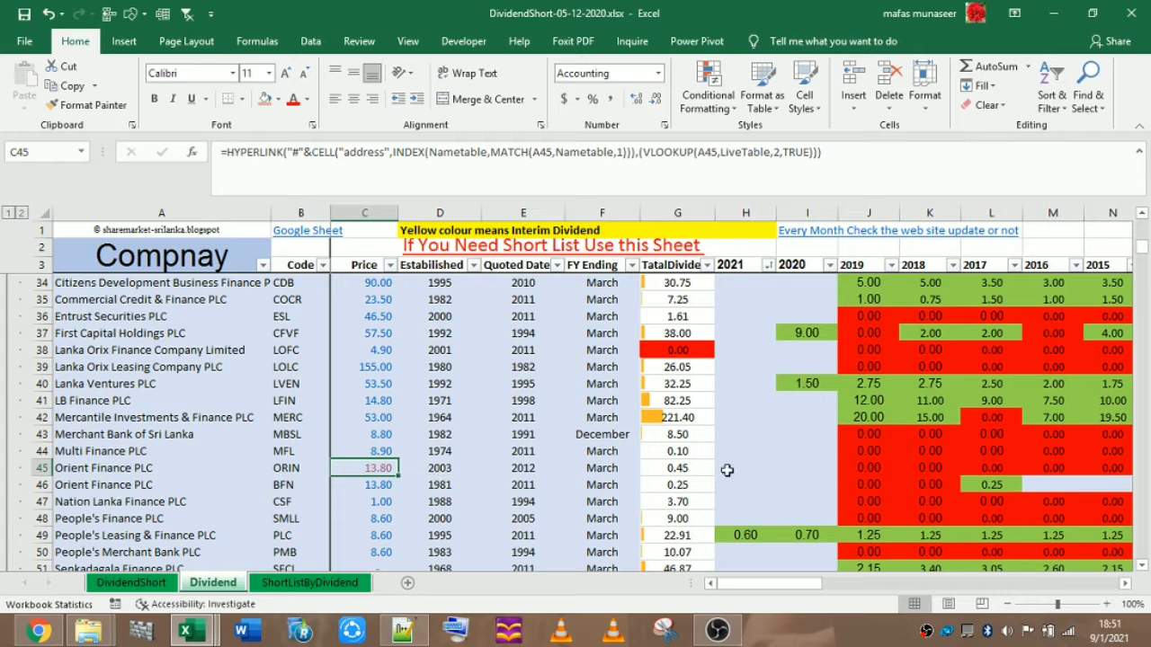
Compare the two Orient Finance PLC rows with codes ORIN and BFN by inspecting their company names.
click(40, 467)
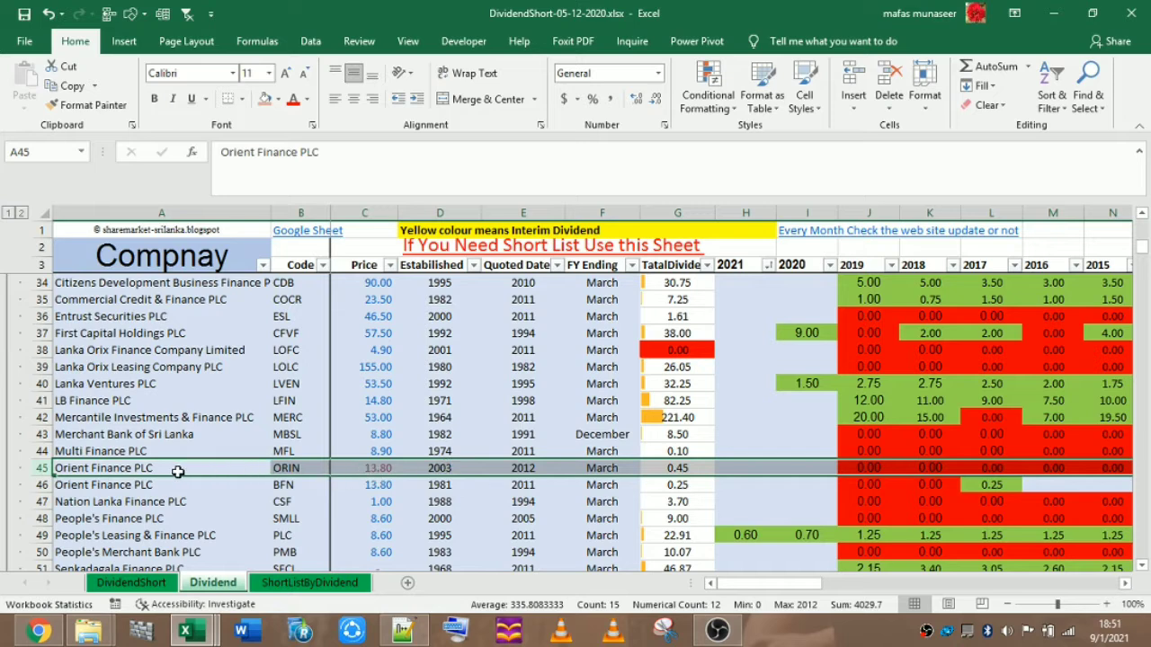
click(155, 486)
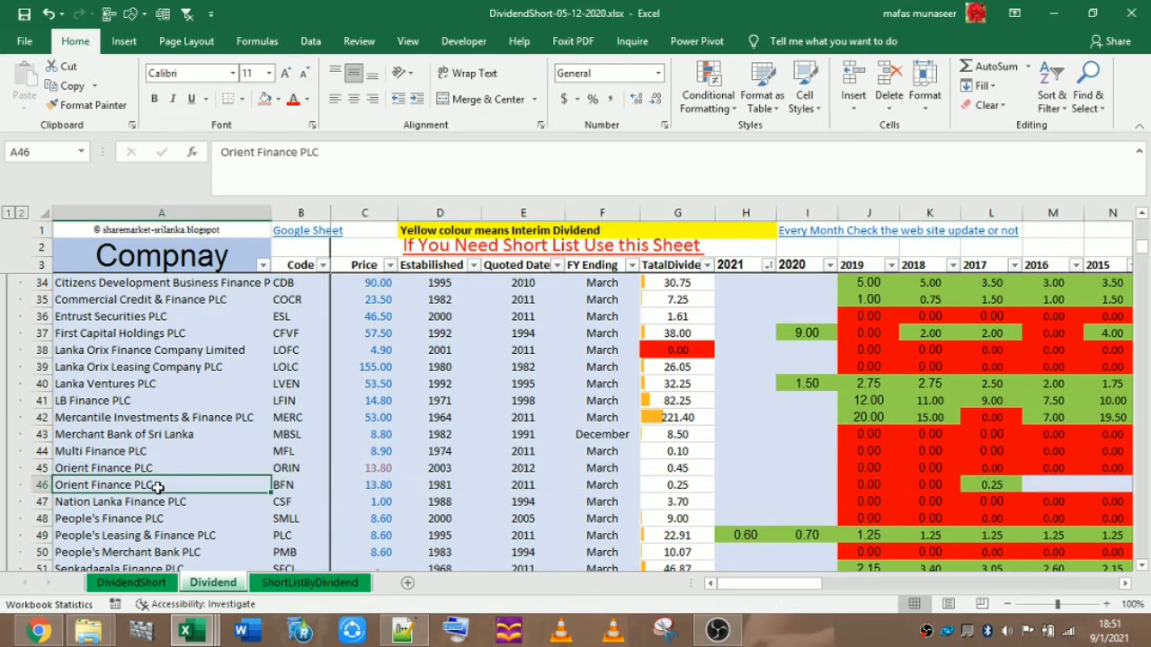
click(169, 469)
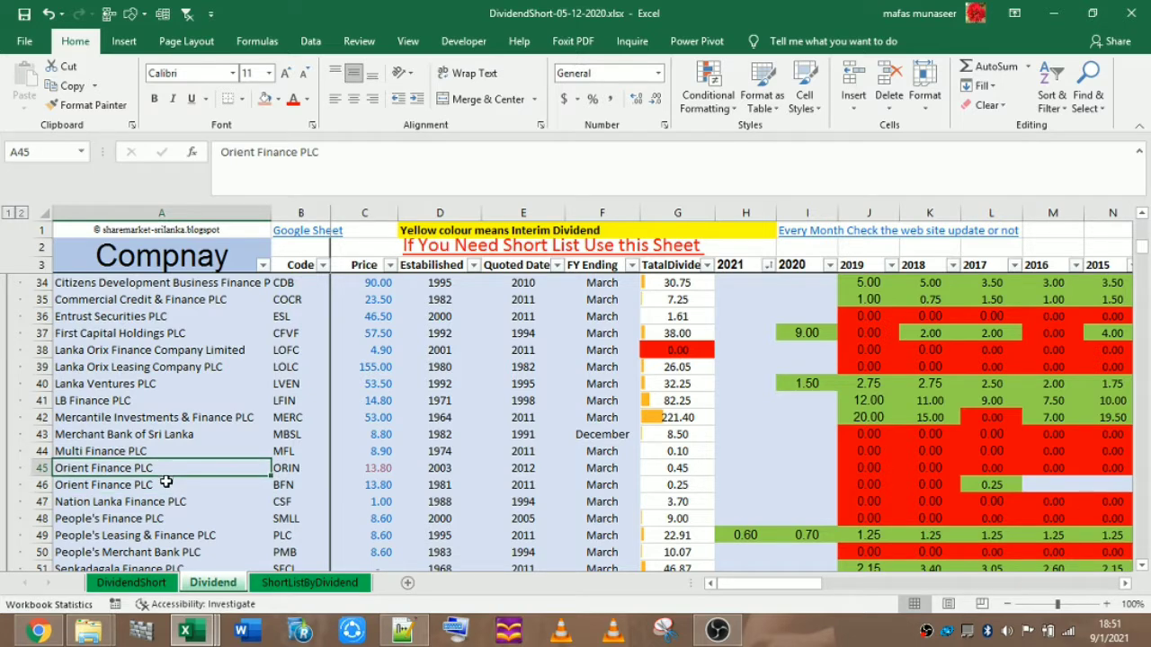
click(166, 484)
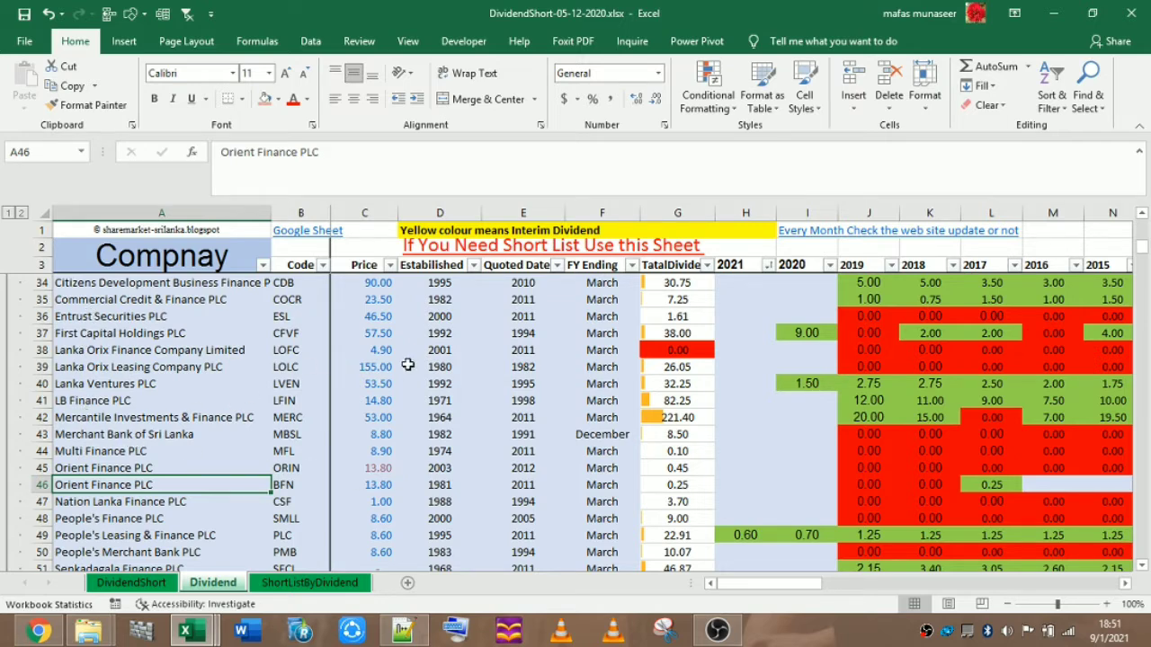
Return to the Banking section at the start of the Dividend sheet and save the workbook.
scroll(420, 386, down, 7)
scroll(420, 386, up, 17)
click(25, 15)
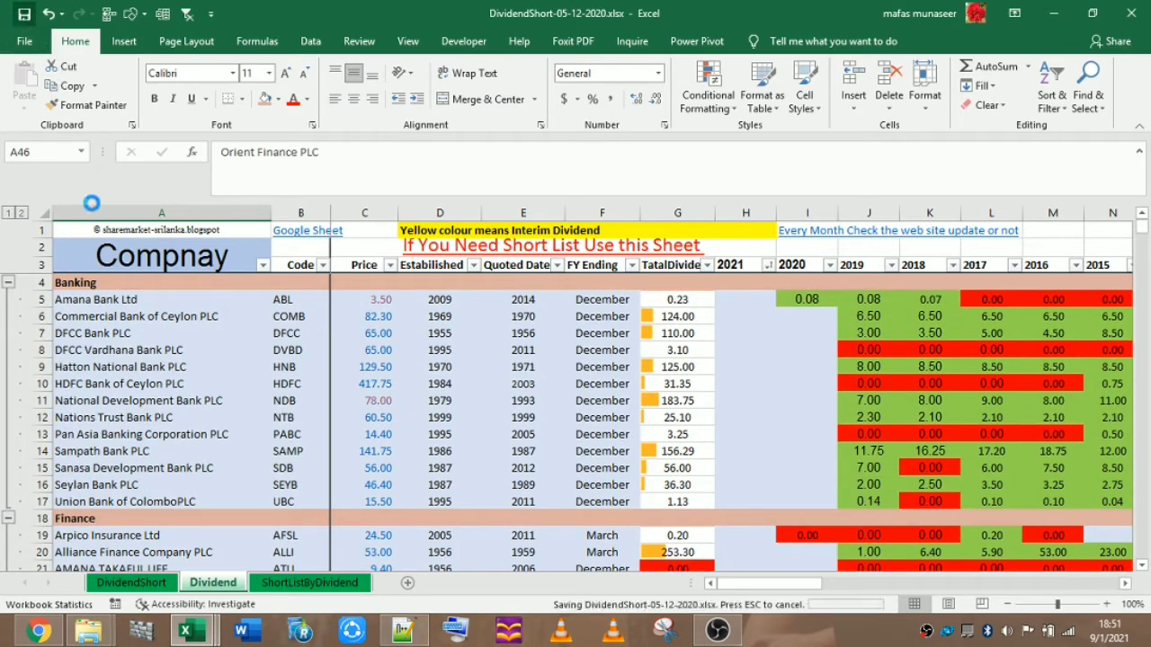
click(716, 630)
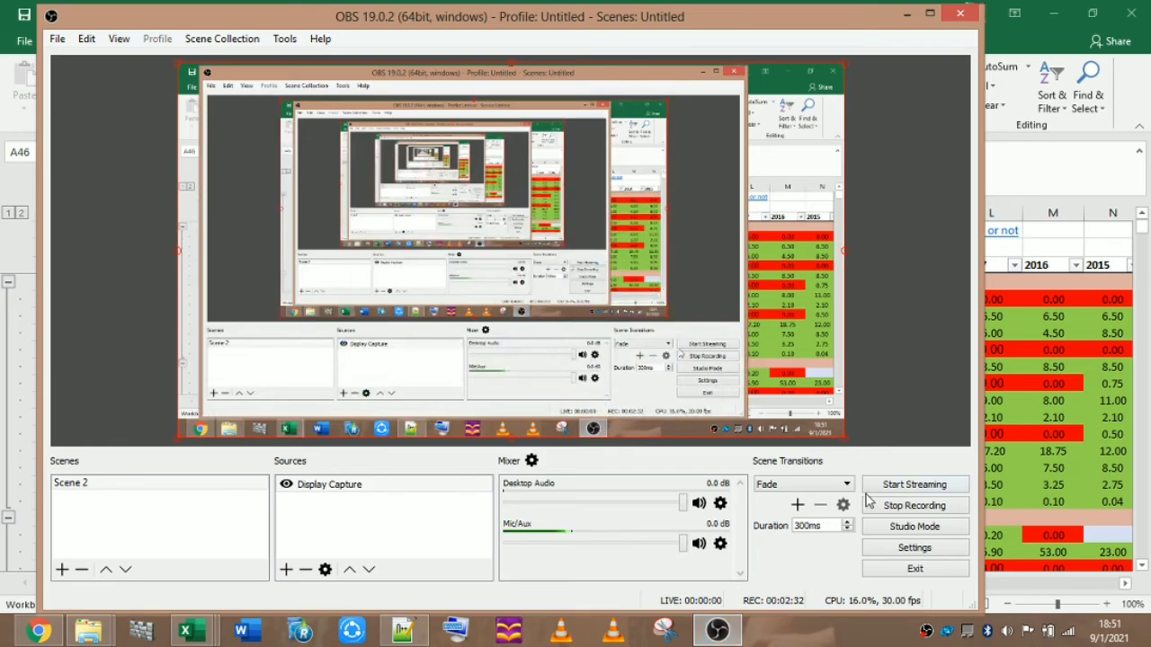